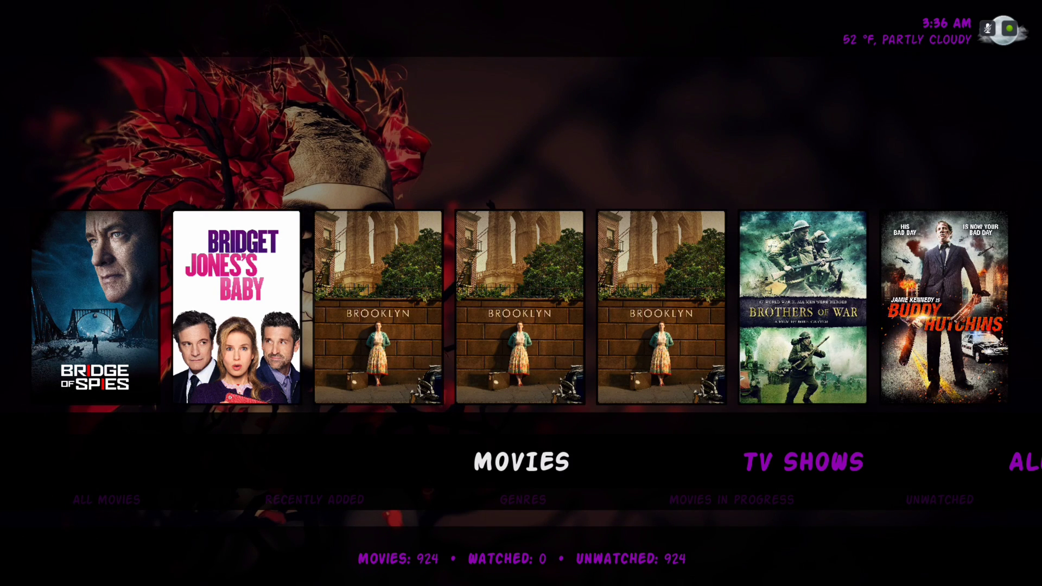
key(Right)
key(Left)
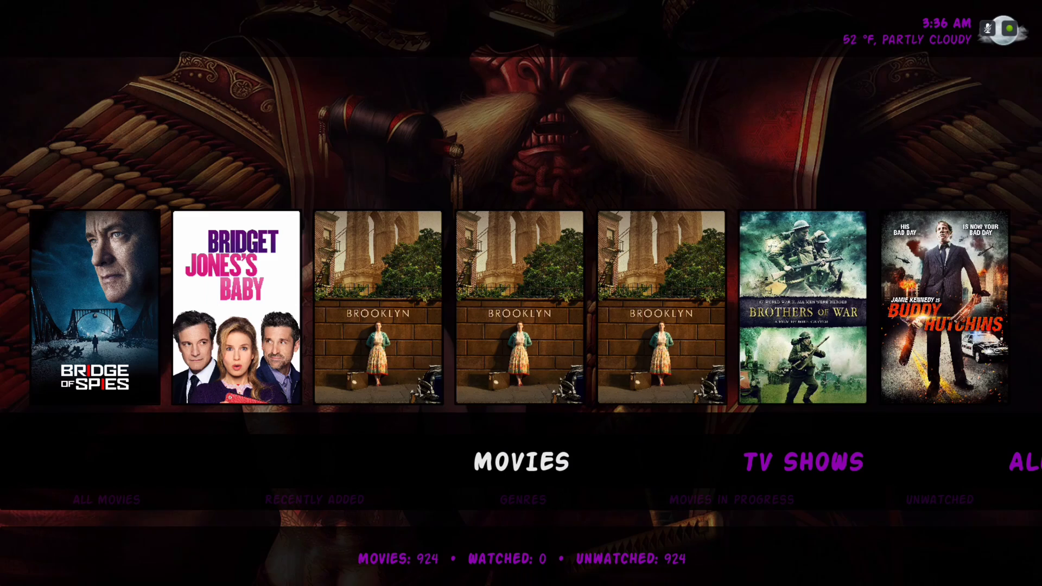
key(Right)
key(Left)
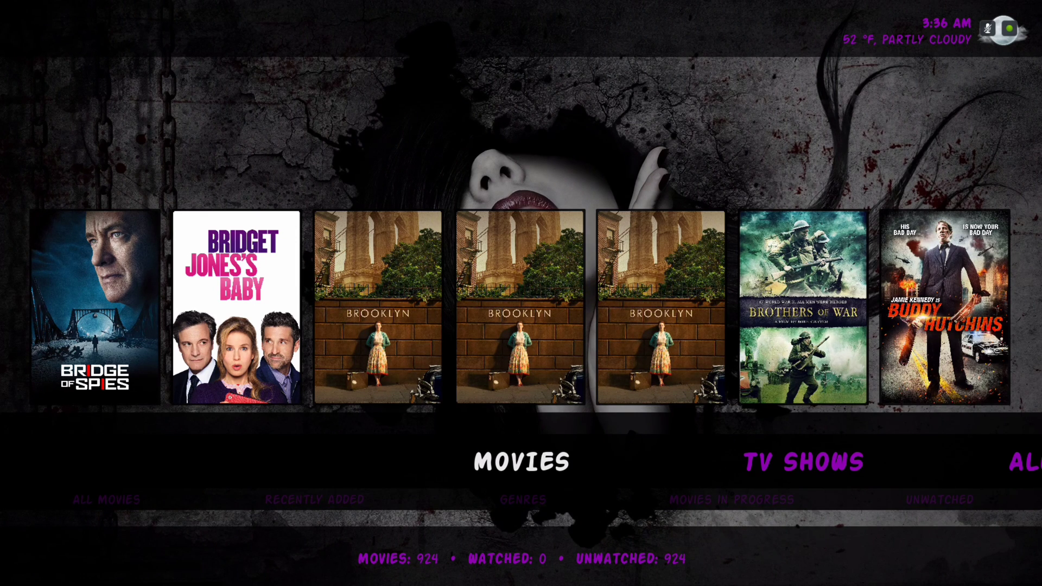
Step: Browse the home screen's movie poster row from Bridge of Spies to Café Society, then return to the Movies category
key(Up)
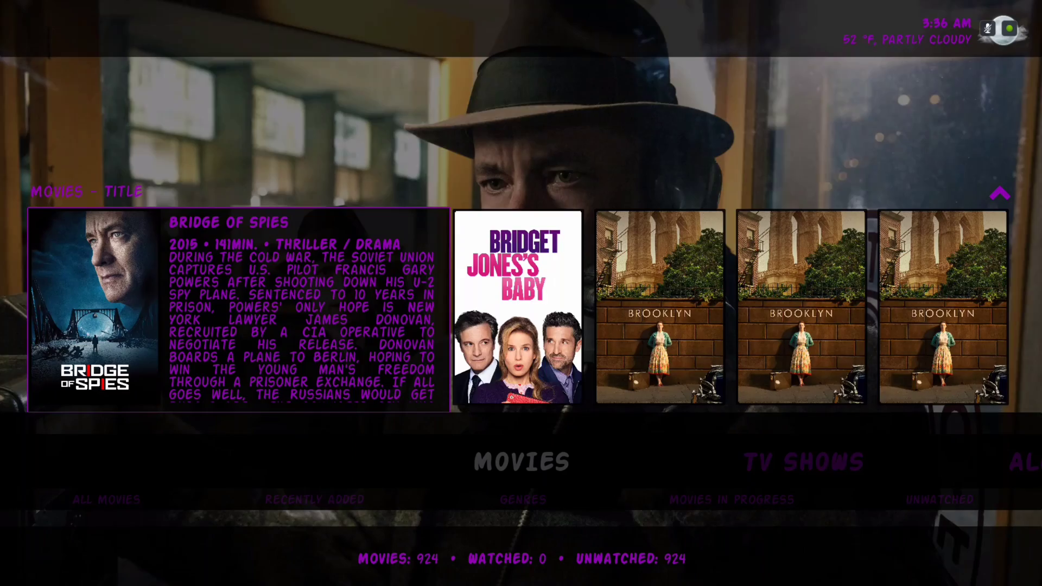
key(Right)
key(Right)
key(Right)
key(Right)
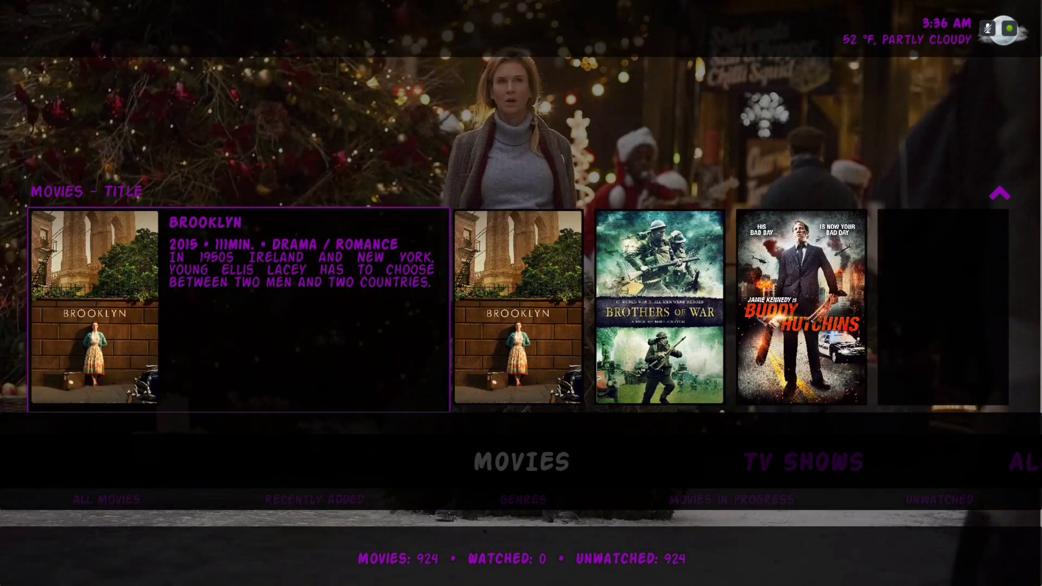
key(Right)
key(Right)
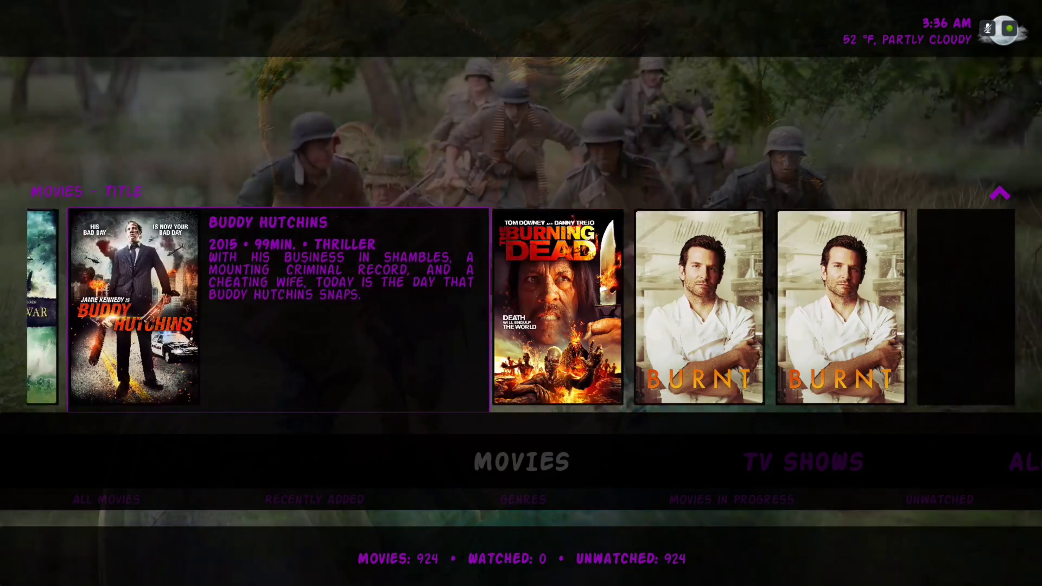
key(Right)
key(Right)
key(Right)
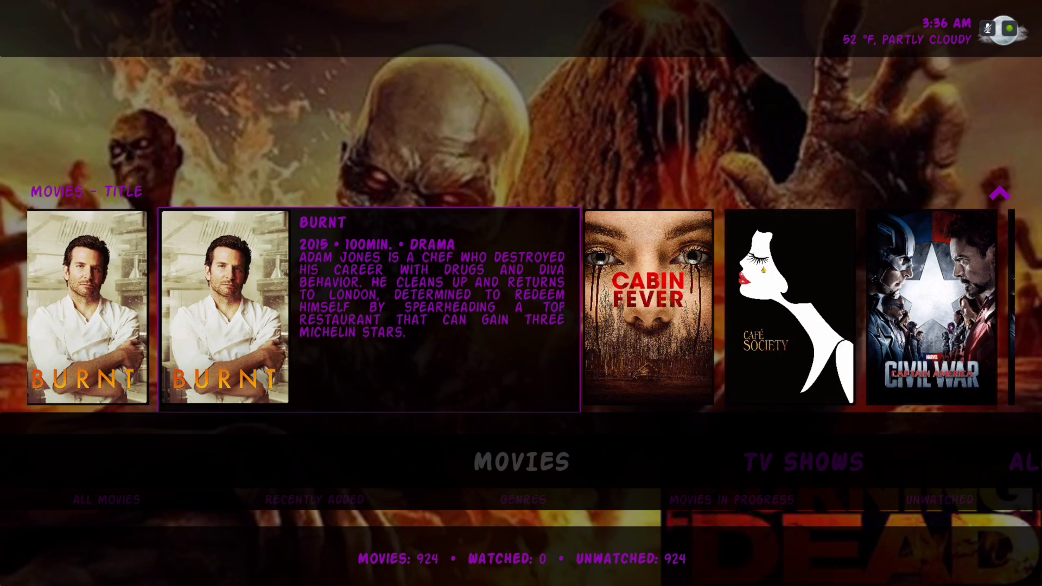
key(Right)
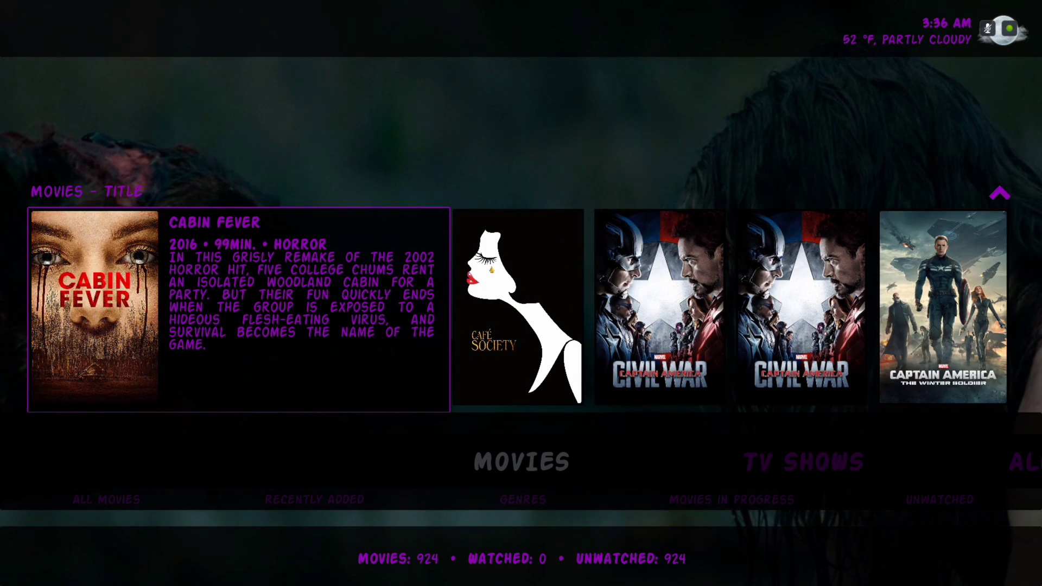
key(Right)
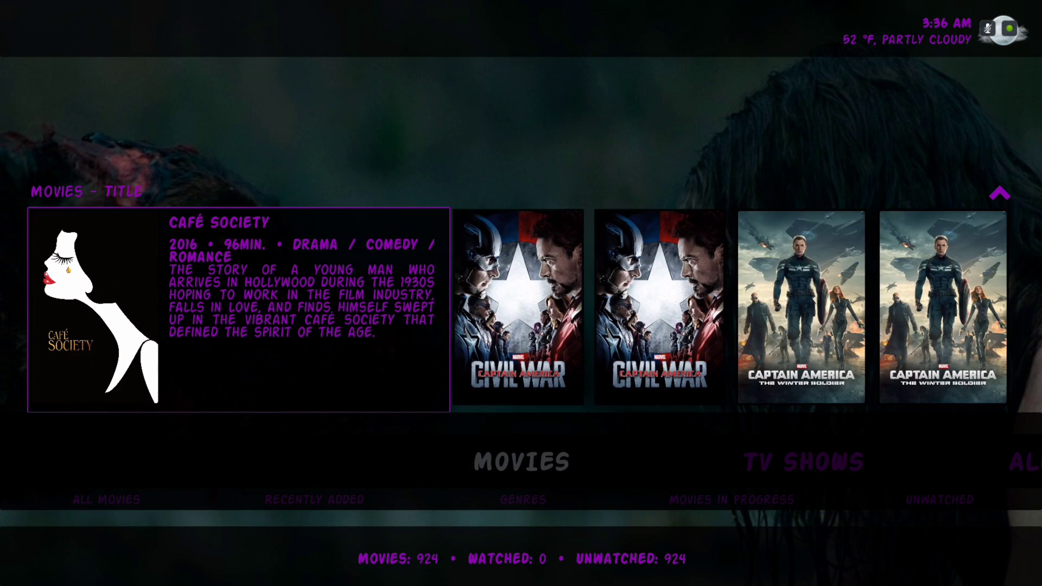
key(Down)
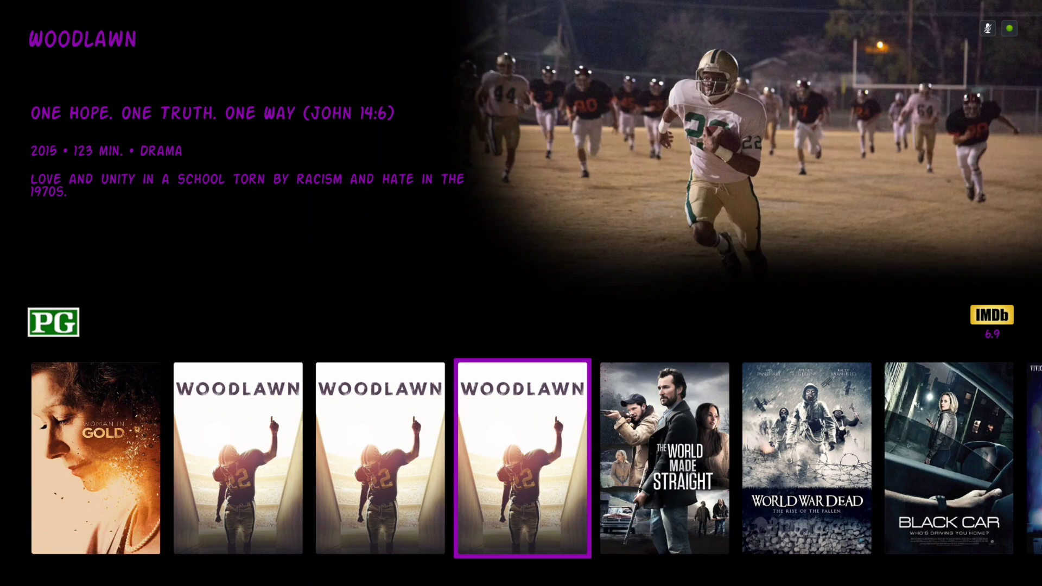
Step: Look through the Woodlawn entries in the movie library
key(Left)
key(Left)
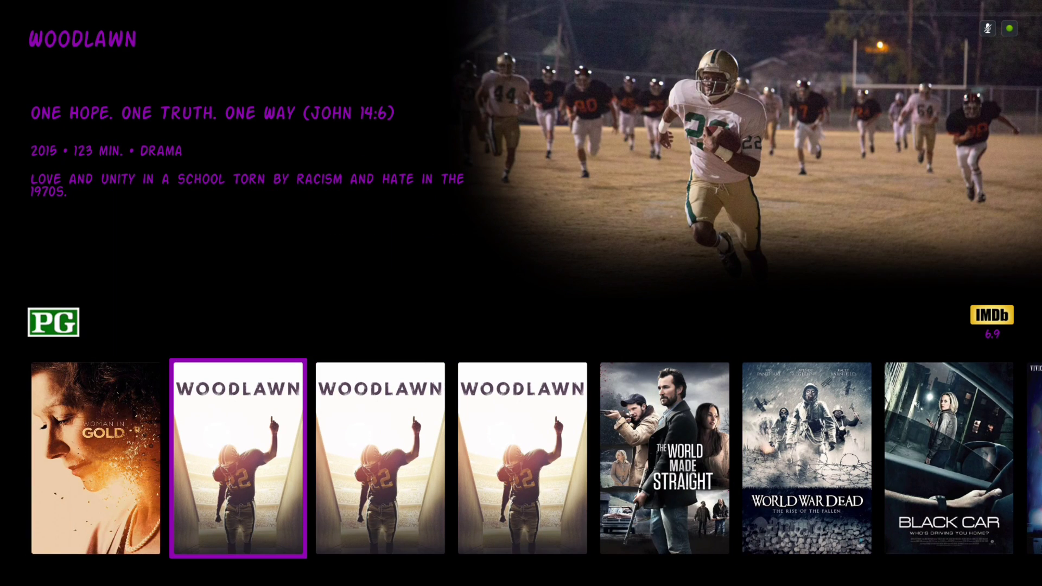
key(Left)
key(Right)
key(Right)
key(Right)
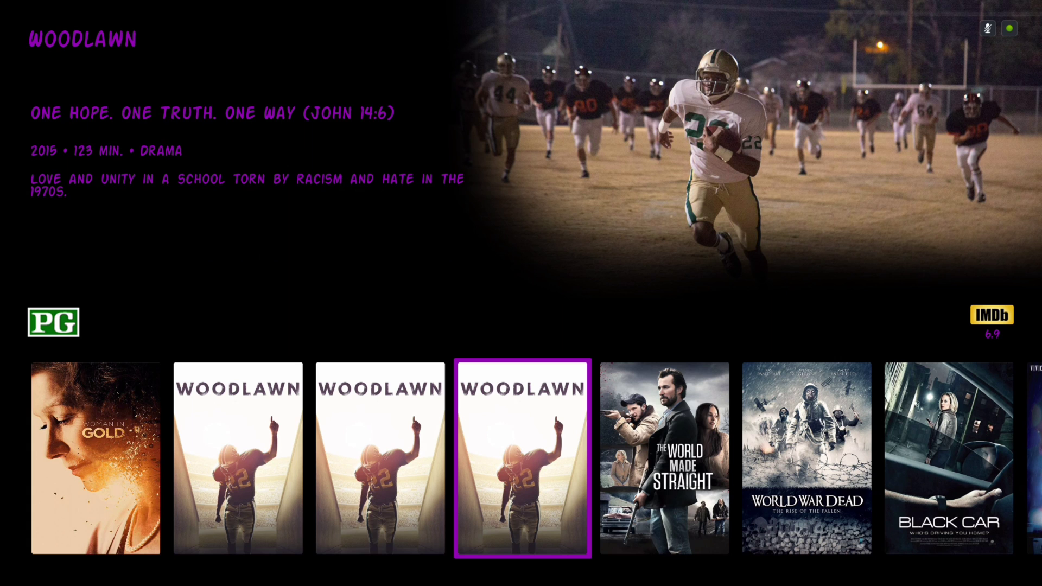
Step: Open the view selection for the movie library
key(m)
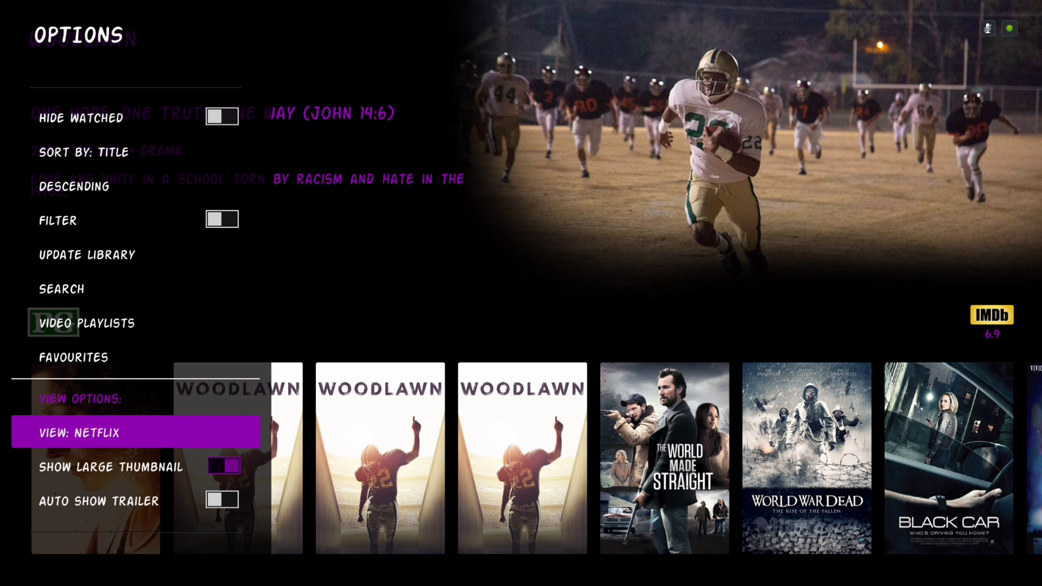
key(Up)
key(Down)
key(Return)
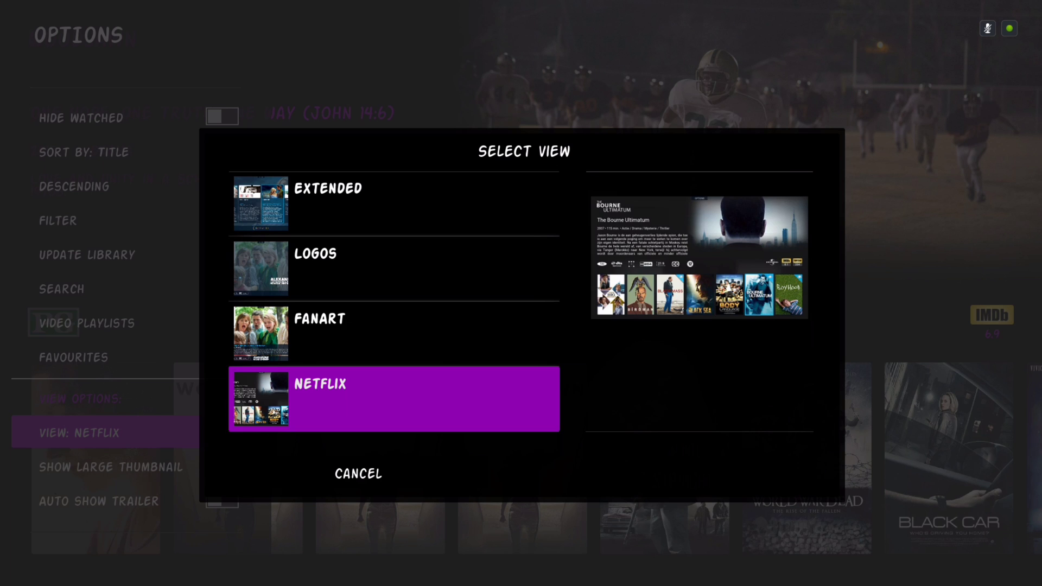
Step: Examine the available view layouts and their previews, including the list, panel, poster, Showcase, Logos and Fanart styles
key(Up)
key(Up)
key(Up)
key(Up)
key(Up)
key(Up)
key(Up)
key(Up)
key(Up)
key(Up)
key(Up)
key(Up)
key(Up)
key(Up)
key(Up)
key(Up)
key(Up)
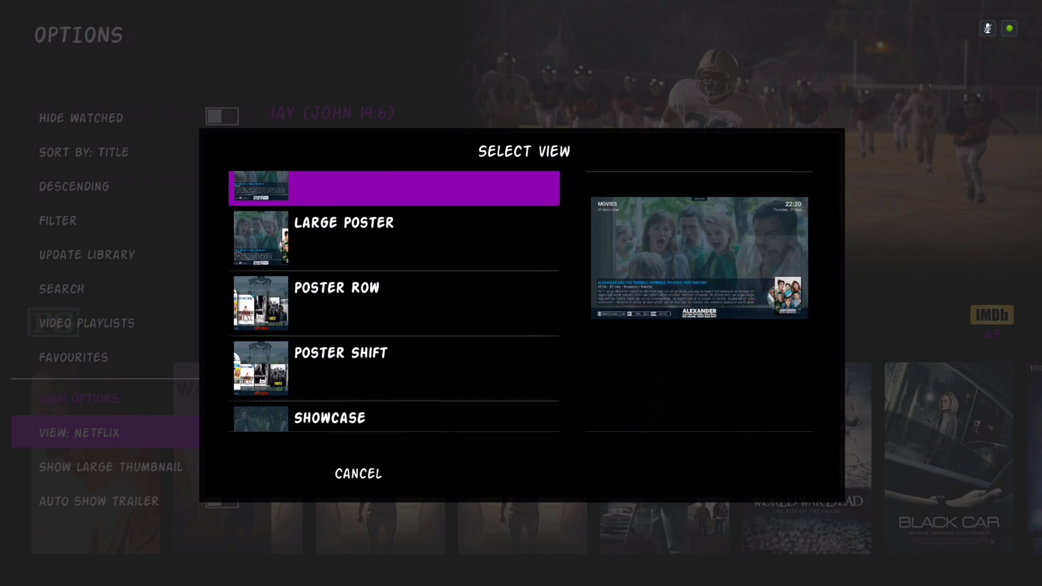
key(Up)
key(Up)
key(Up)
key(Up)
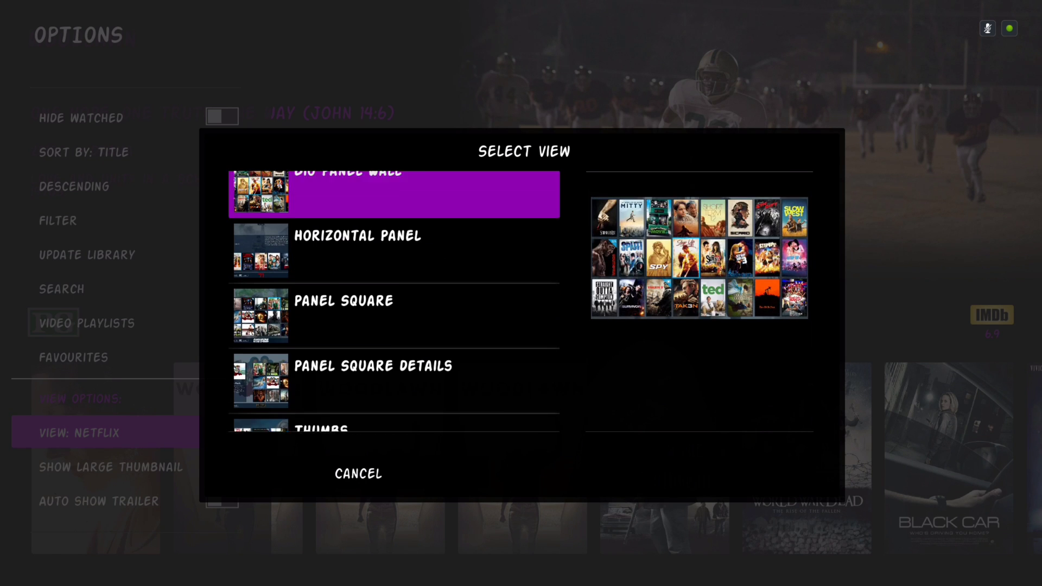
key(Up)
key(Up)
key(Up)
key(Up)
key(Up)
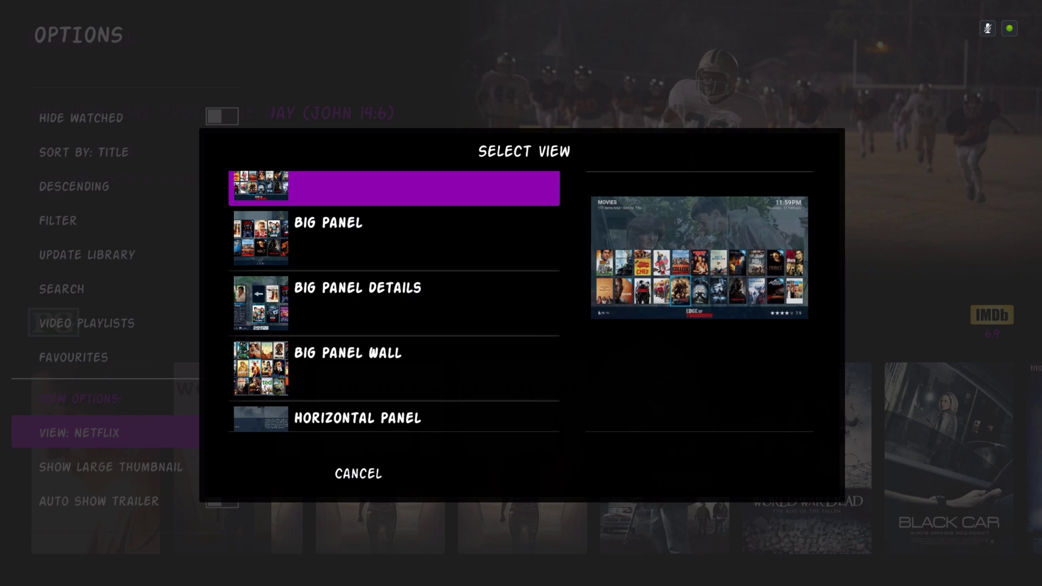
key(Up)
key(Up)
key(Up)
key(Up)
key(Up)
key(Up)
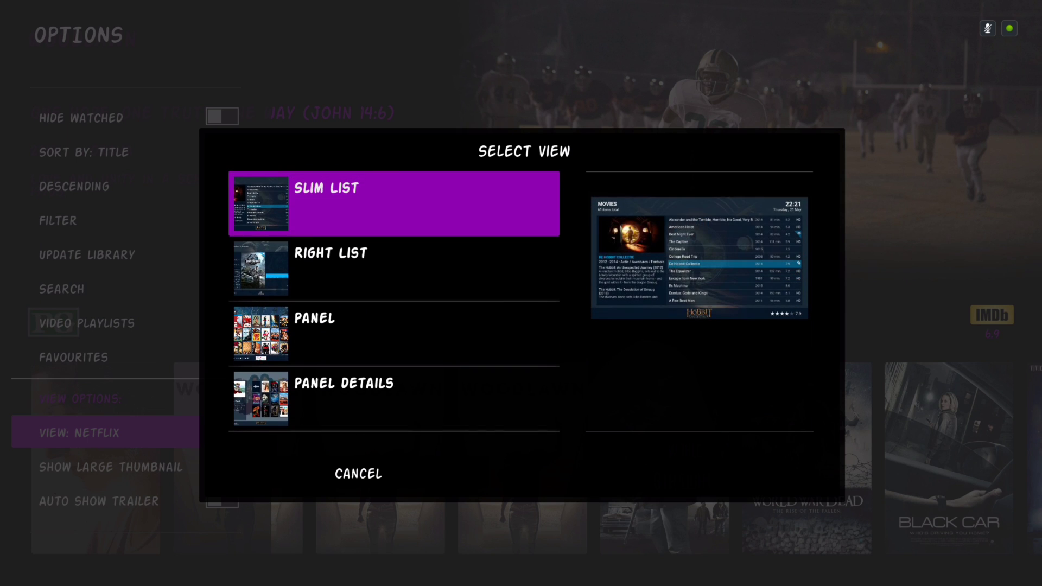
key(Up)
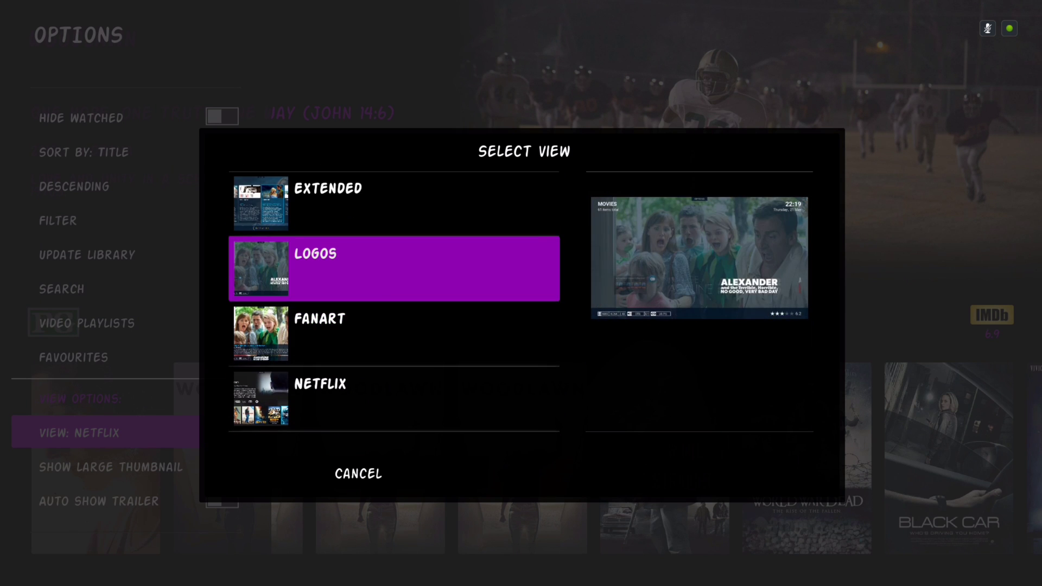
key(Down)
key(Down)
key(Down)
key(Down)
key(Down)
key(Down)
key(Down)
key(Down)
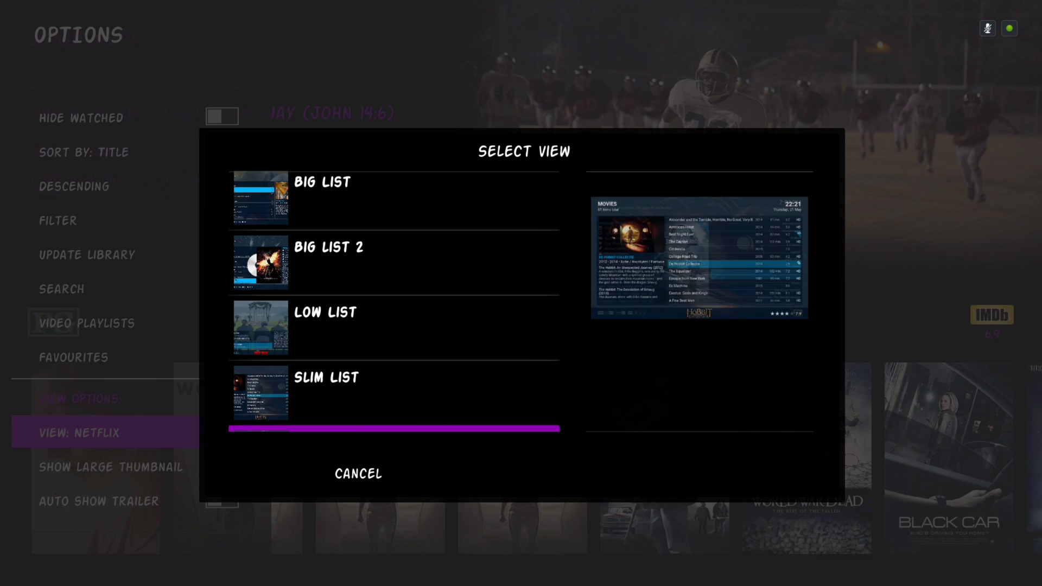
Step: Choose Netflix as the movie library's view
key(Up)
key(Up)
key(Up)
key(Up)
key(Up)
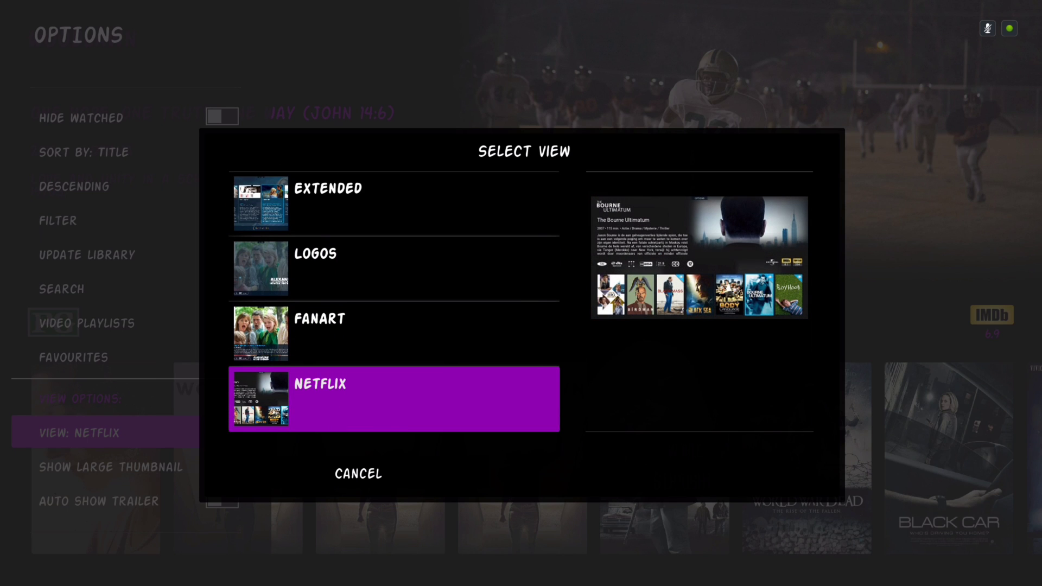
key(Return)
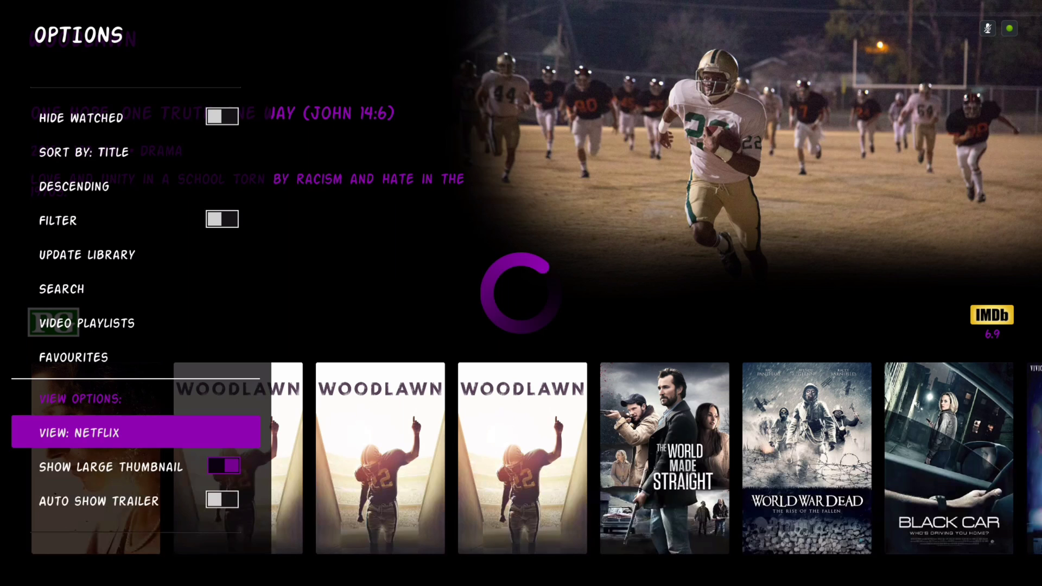
Step: Close the library options and open the information for the highlighted Woodlawn movie
key(Up)
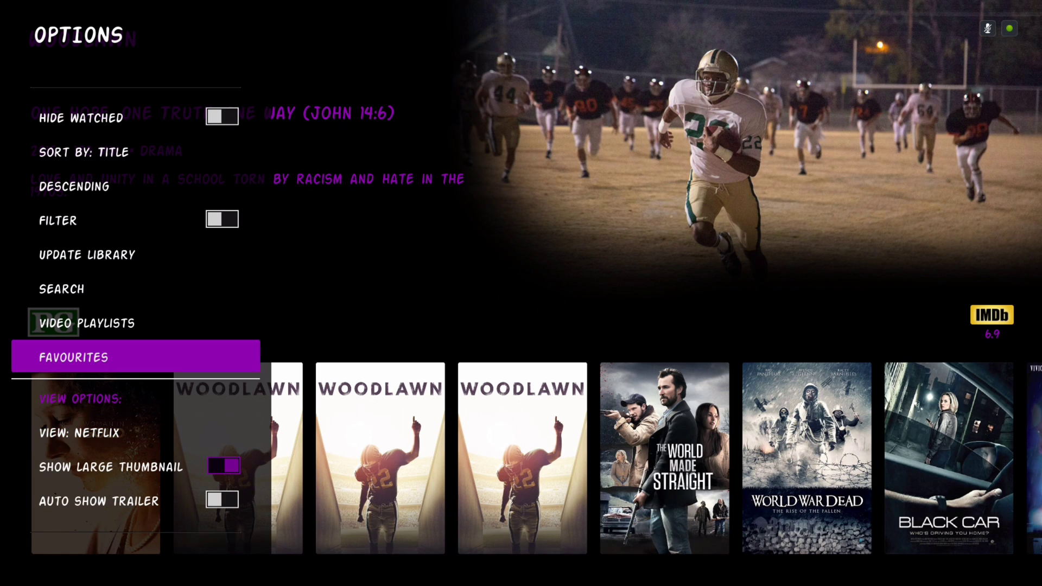
key(Right)
key(c)
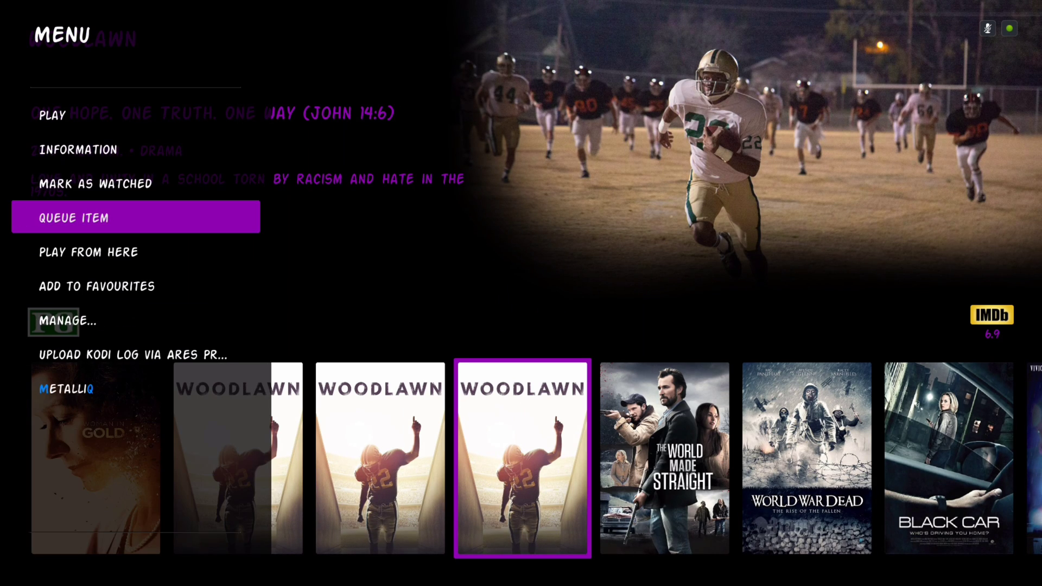
key(Up)
key(Up)
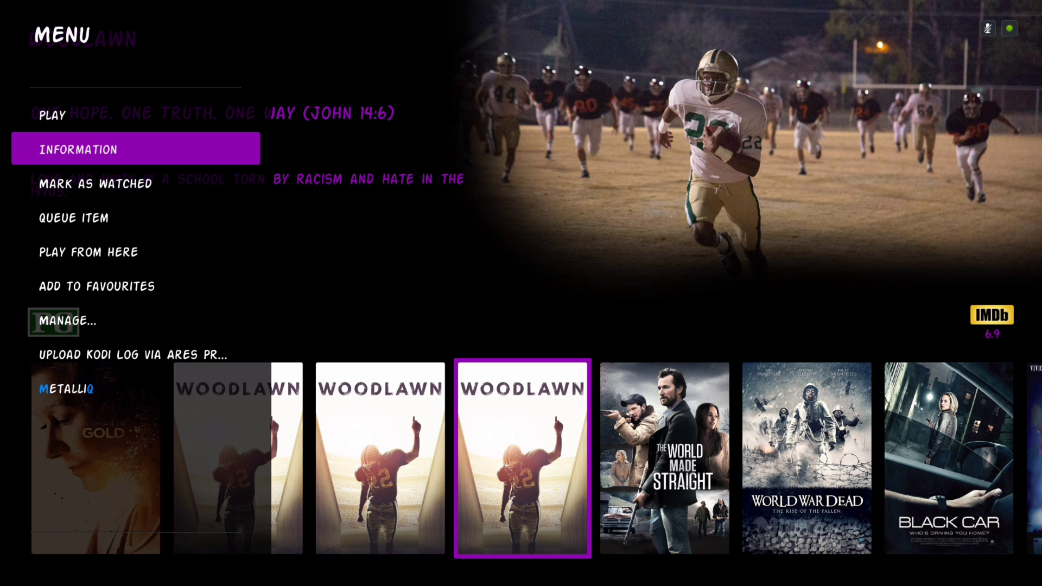
key(Return)
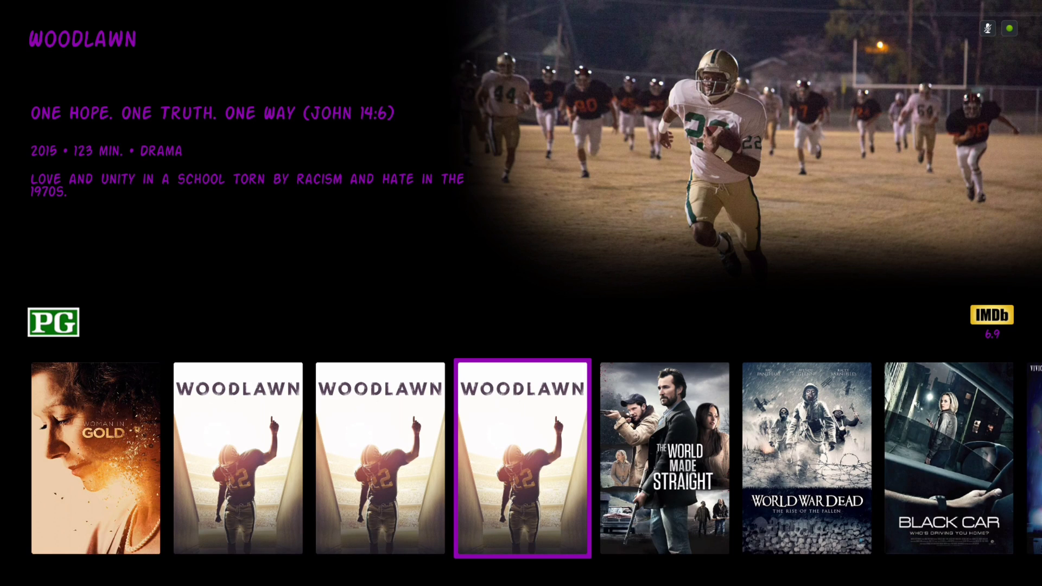
Step: Leave the movie library for the home screen and switch to the TV Shows category
key(Right)
key(Escape)
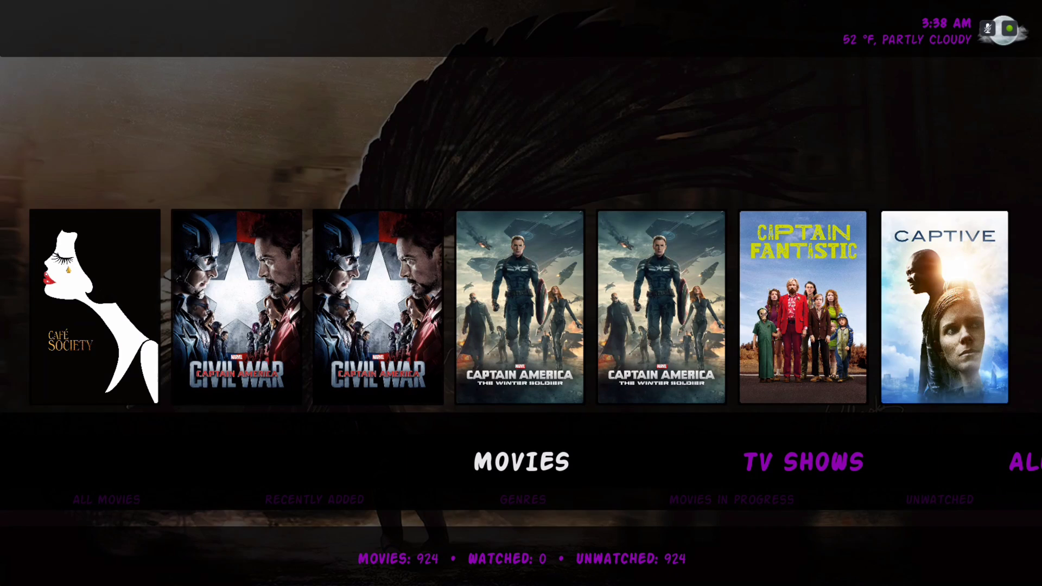
key(Right)
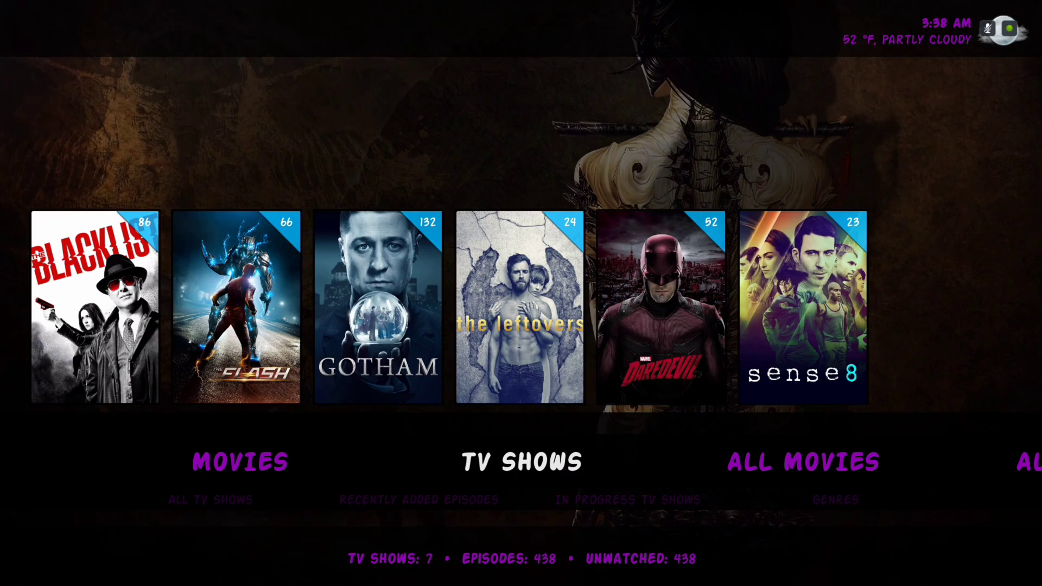
Step: Browse the home screen's TV show poster row, including The Flash and Gotham, and return to the TV Shows category
key(Up)
key(Right)
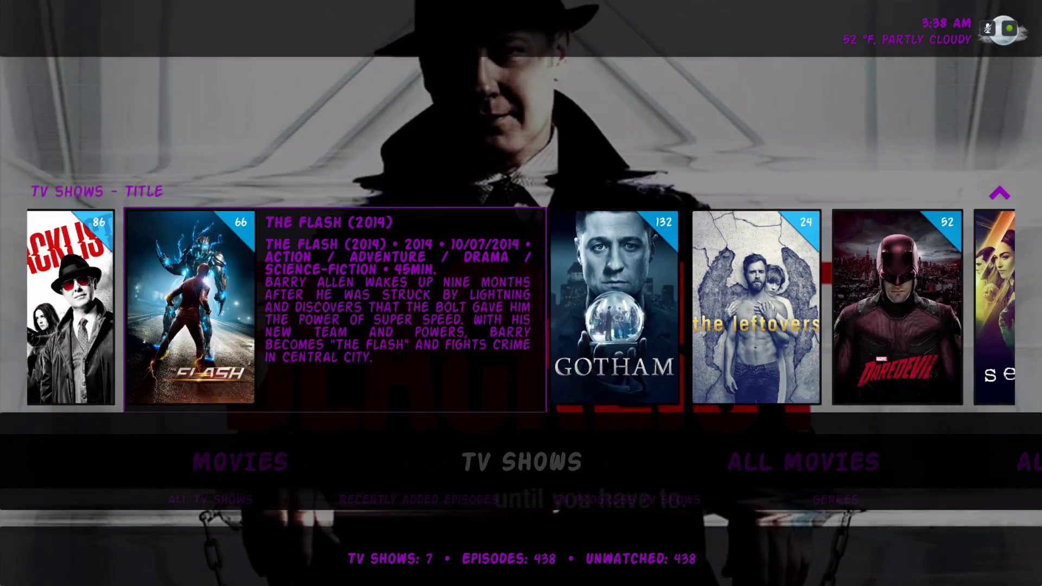
key(Right)
key(Right)
key(Left)
key(Left)
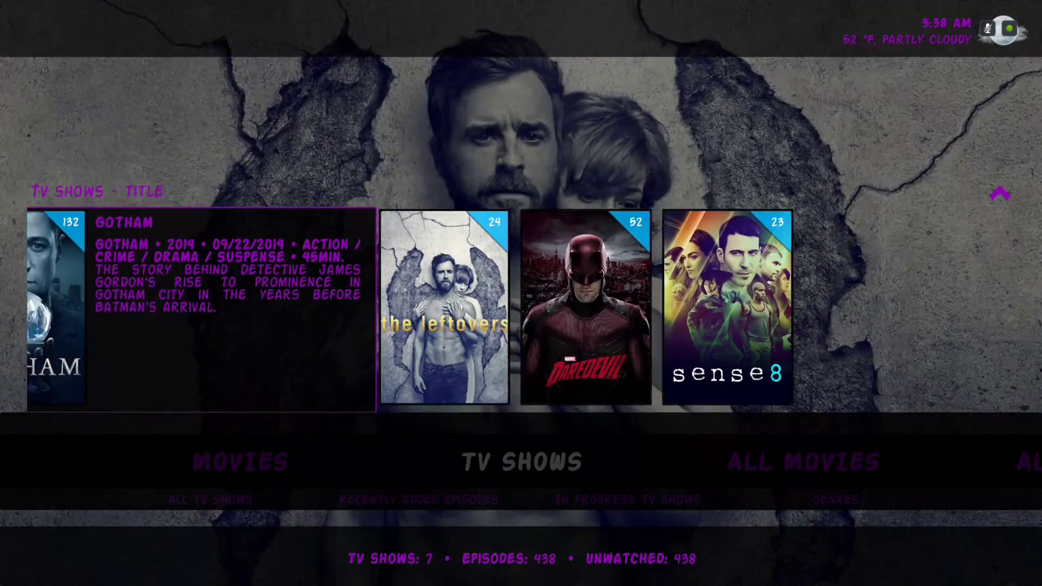
key(Down)
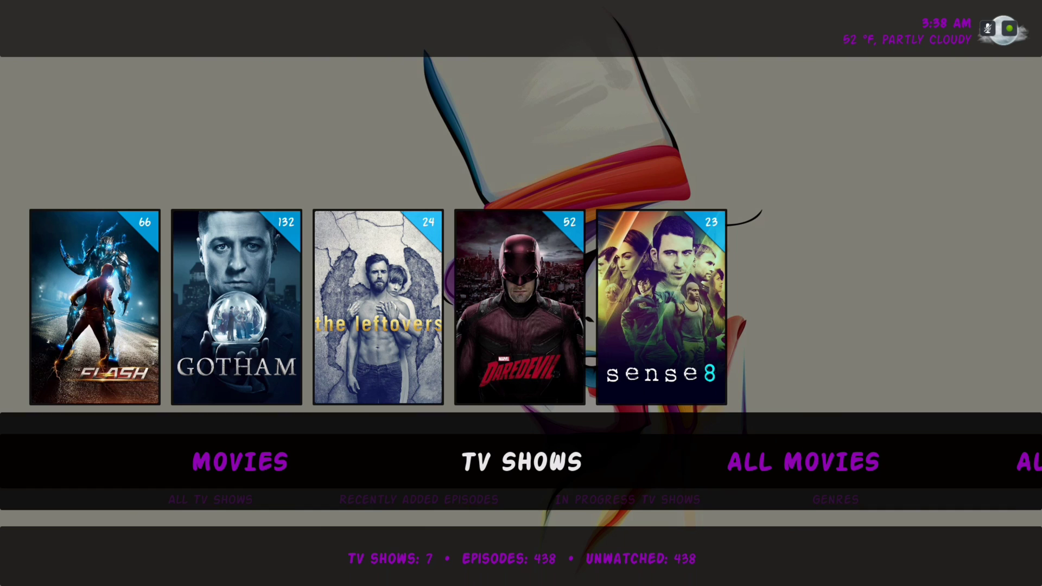
key(Left)
key(Right)
key(Up)
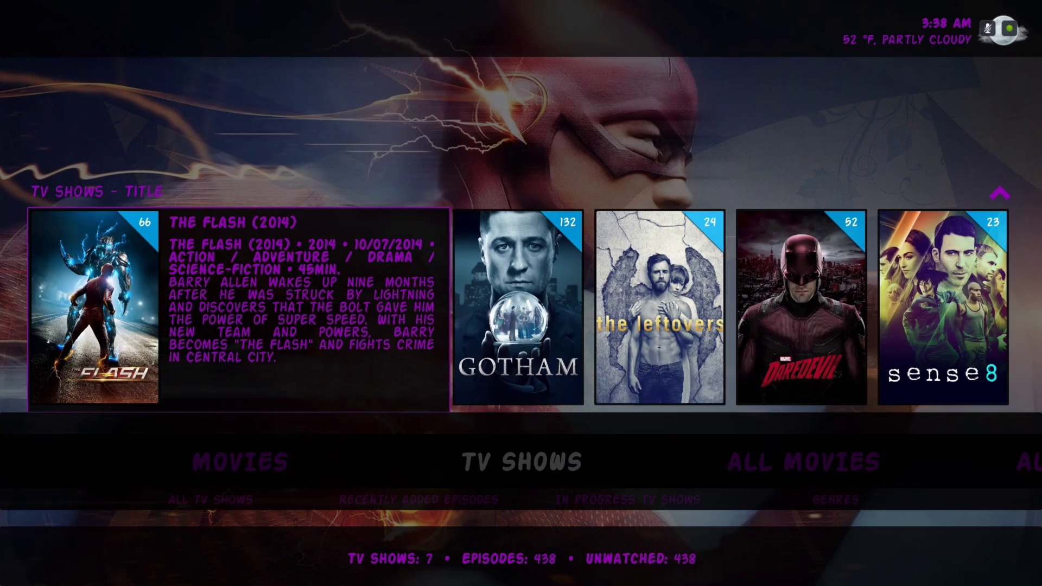
key(Down)
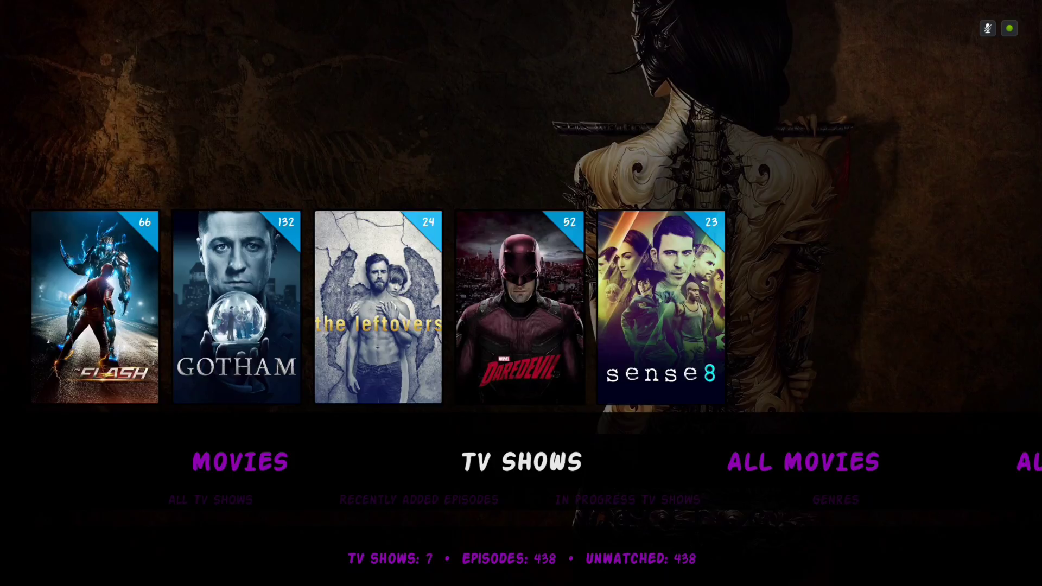
Step: Open the TV show library, look through the shows between Marvel's Daredevil and The 100, and leave it
key(Return)
key(Right)
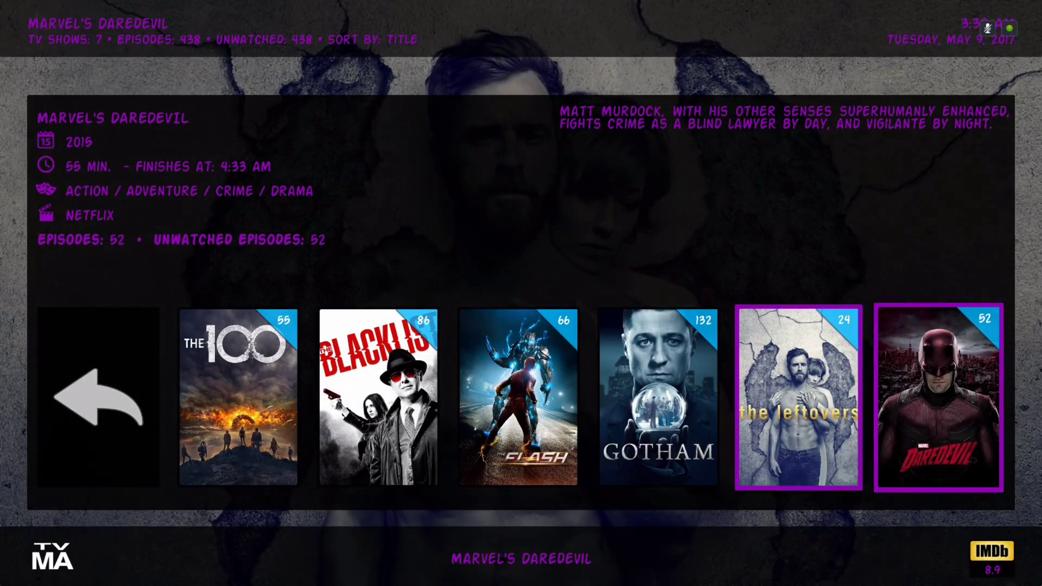
key(Left)
key(Left)
key(Left)
key(Left)
key(Left)
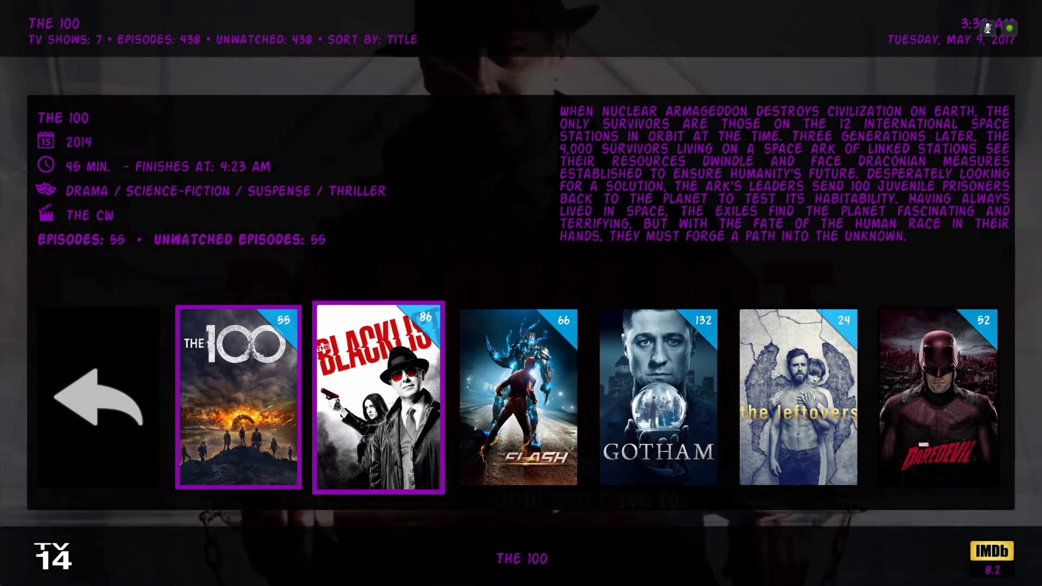
key(Right)
key(BackSpace)
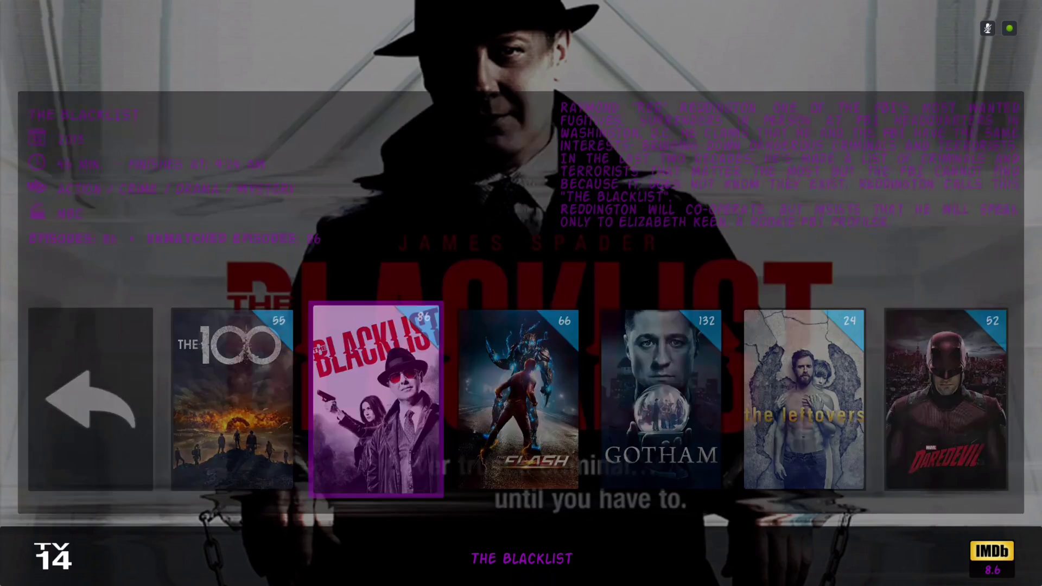
Step: Switch to the All Movies category on the home screen and look through its submenu from Zen Movies to Salts Movies
key(Right)
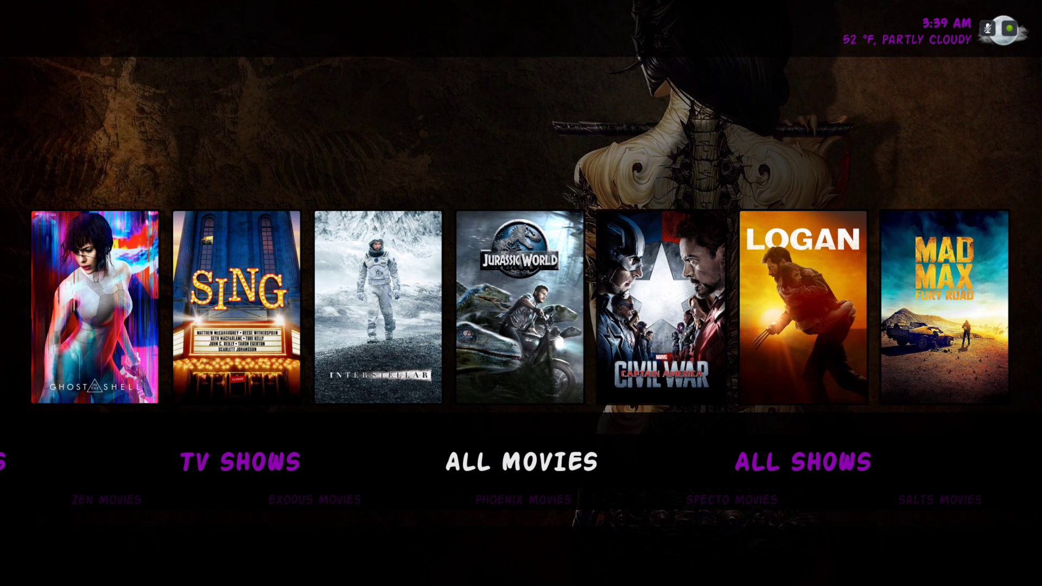
key(Down)
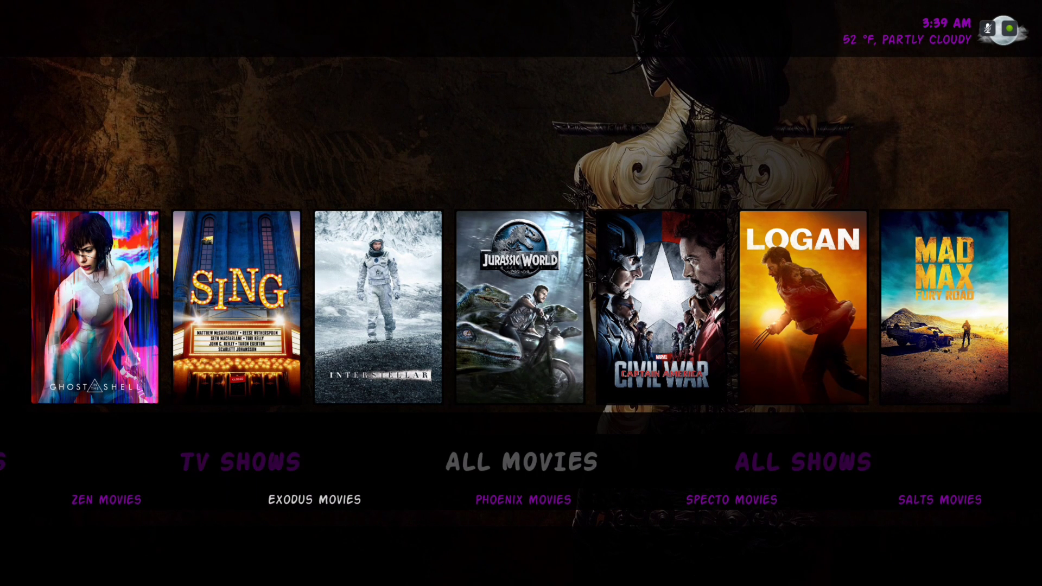
key(Left)
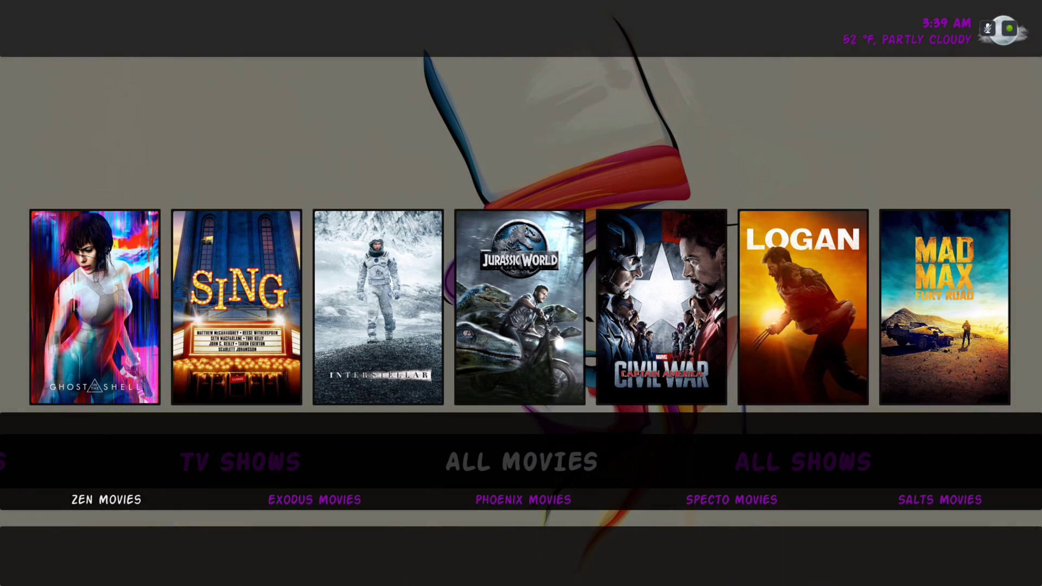
key(Right)
key(Right)
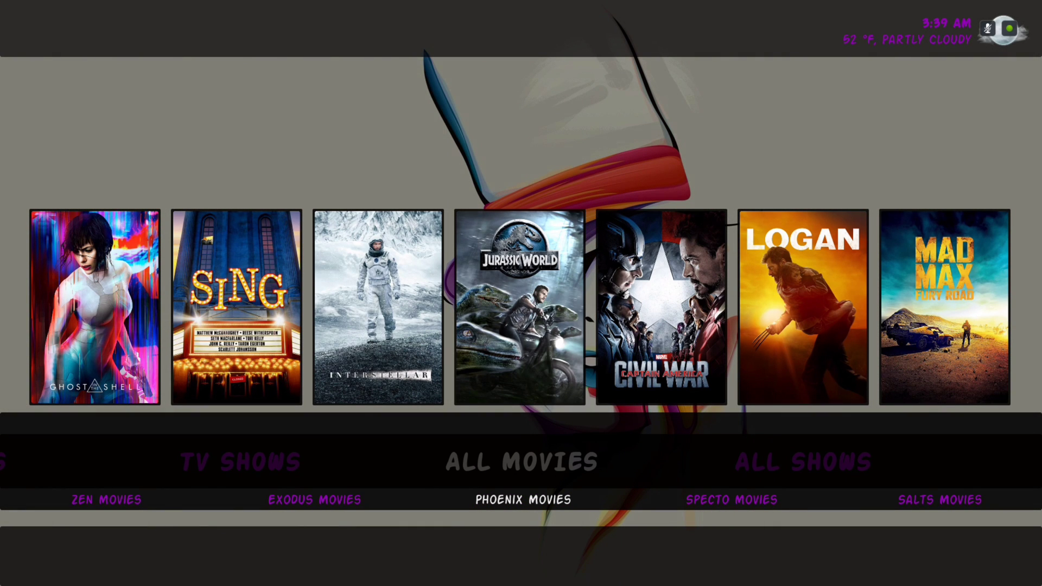
key(Right)
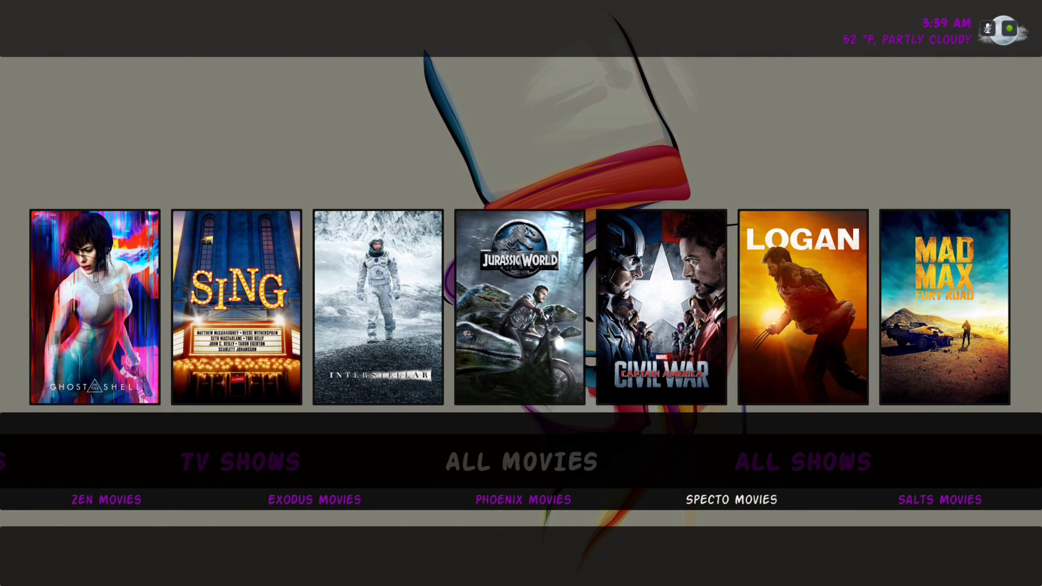
key(Right)
key(Right)
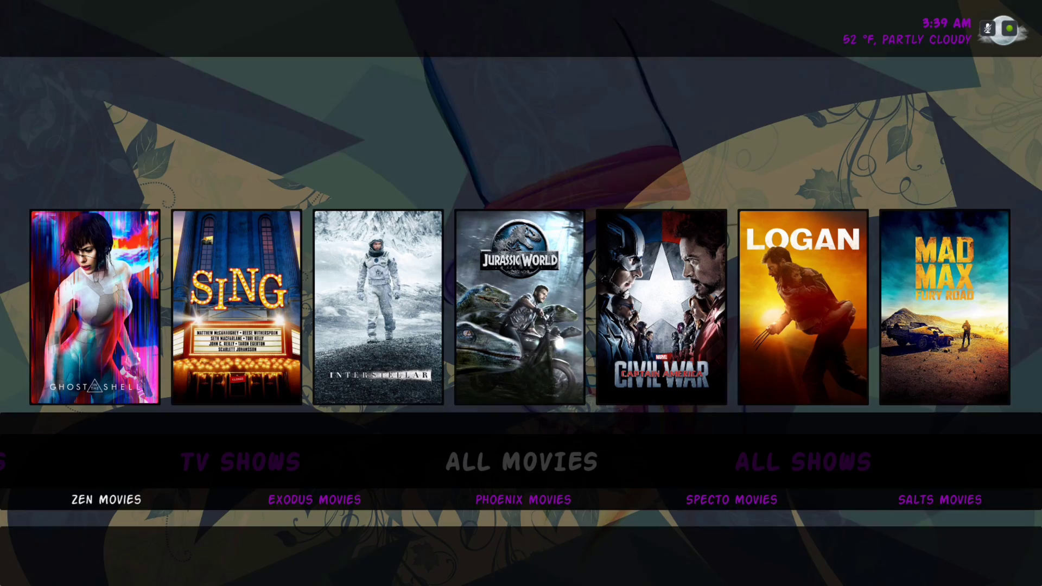
Step: Browse the Popular Movies row from Ghost in the Shell to Jurassic World and open Jurassic World's information
key(Up)
key(Up)
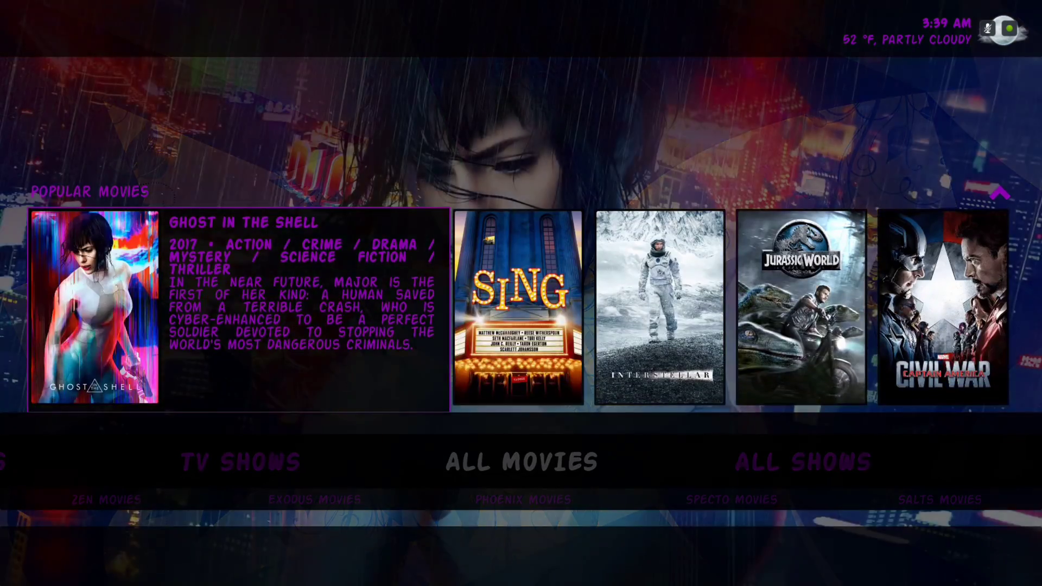
key(Right)
key(Right)
key(Right)
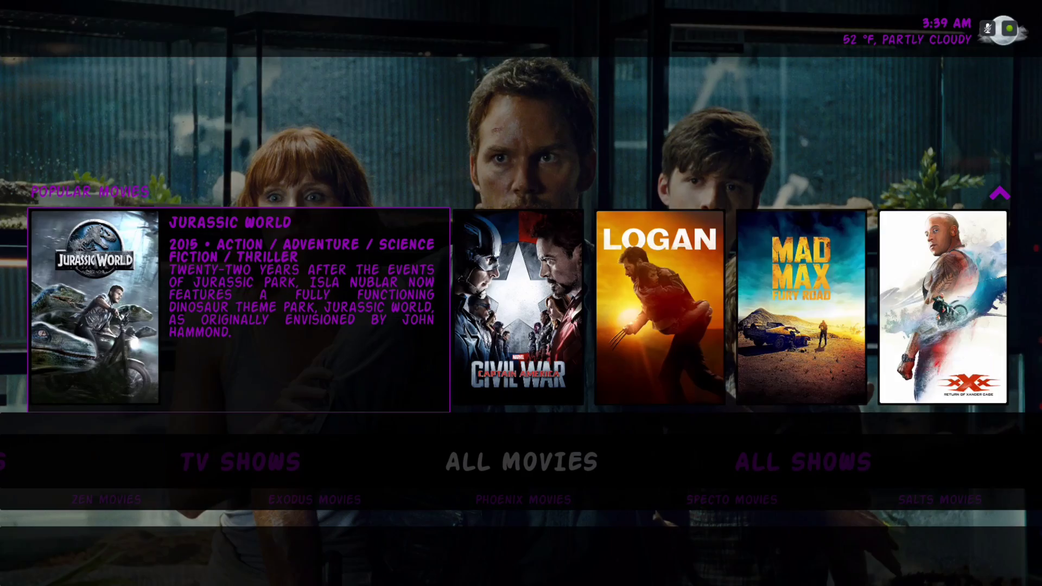
key(Return)
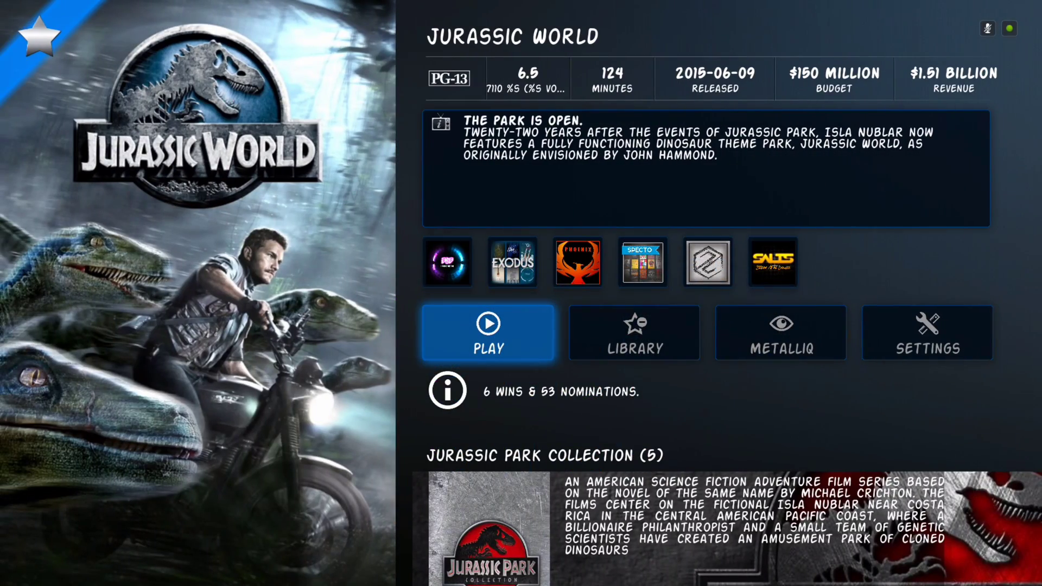
Step: Look through Jurassic World's collection films and provider add-ons, and close its information
key(Down)
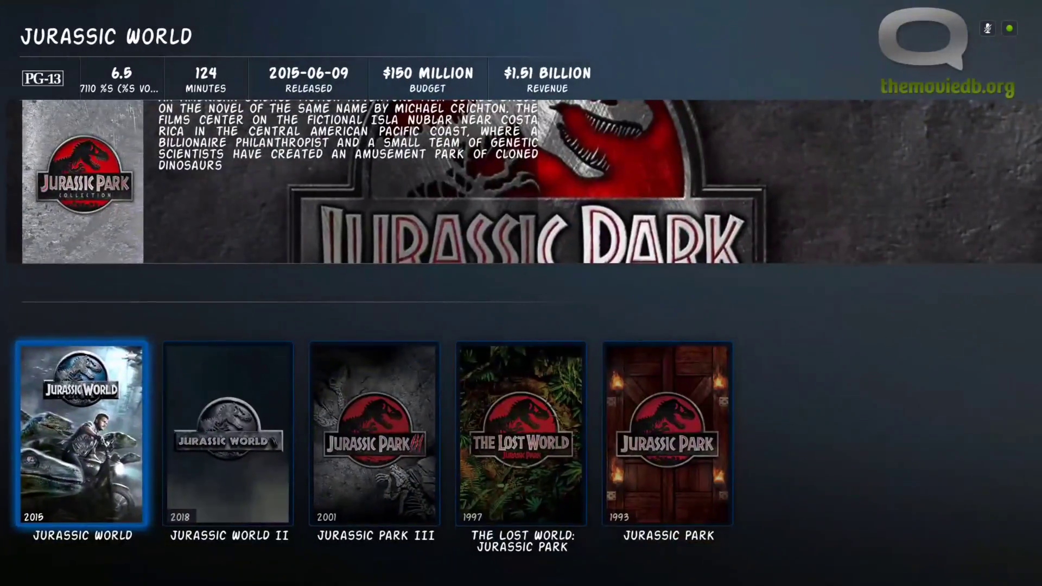
key(Up)
key(Up)
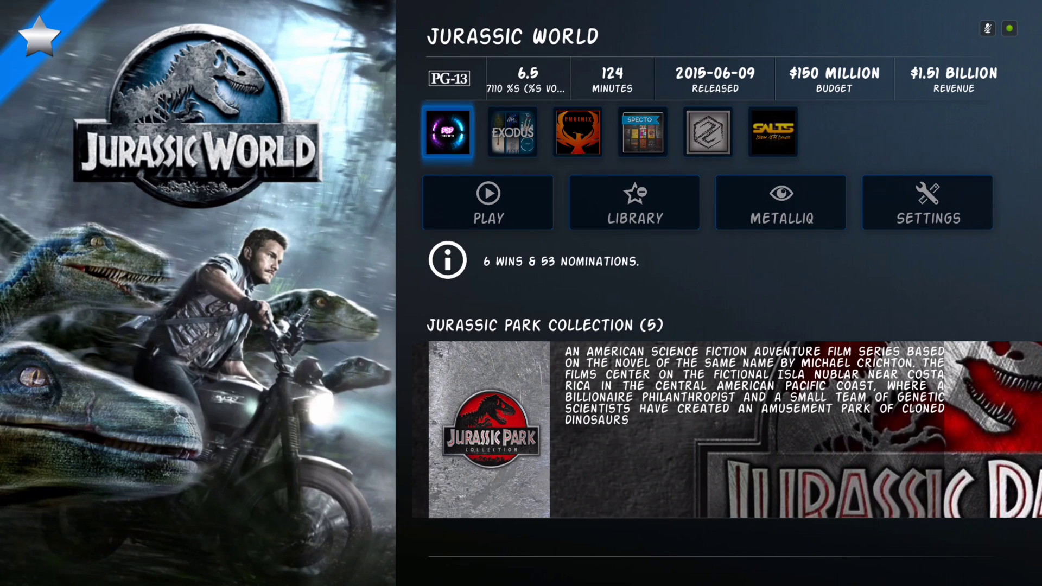
key(Down)
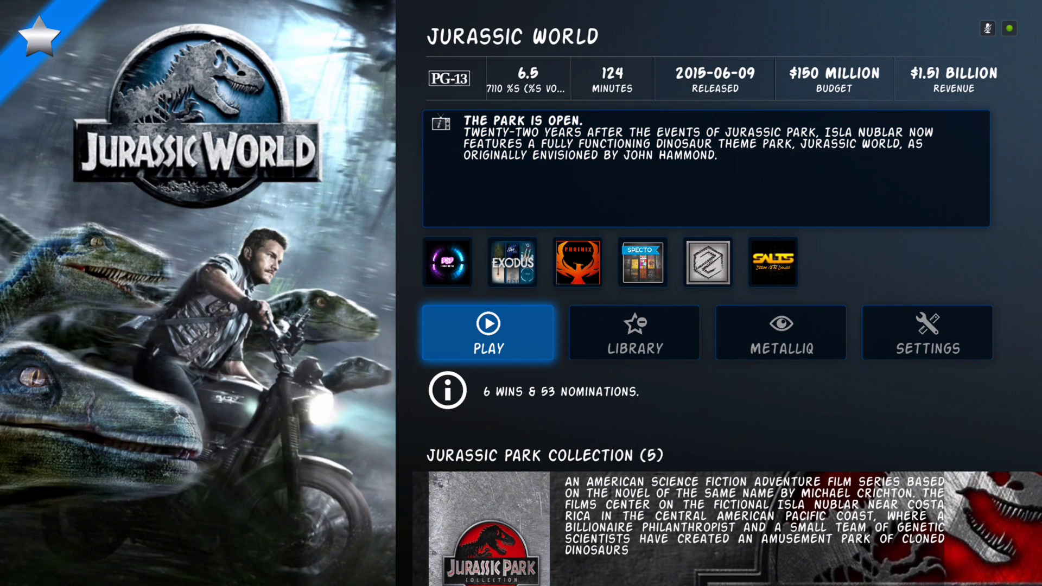
key(Escape)
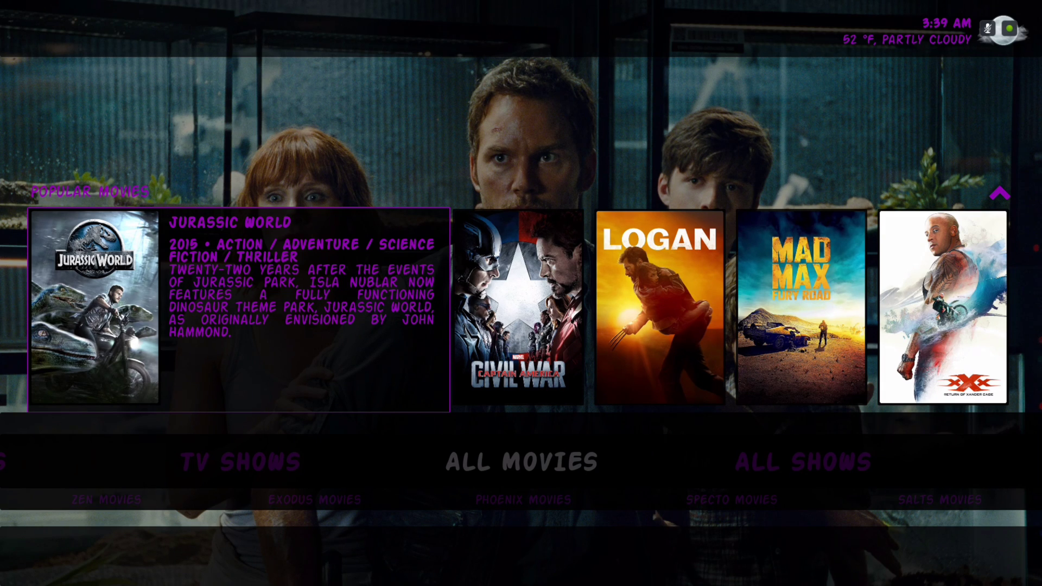
Step: Switch to the All Shows category and look through its submenu from Zen Shows to Salts Shows
key(Down)
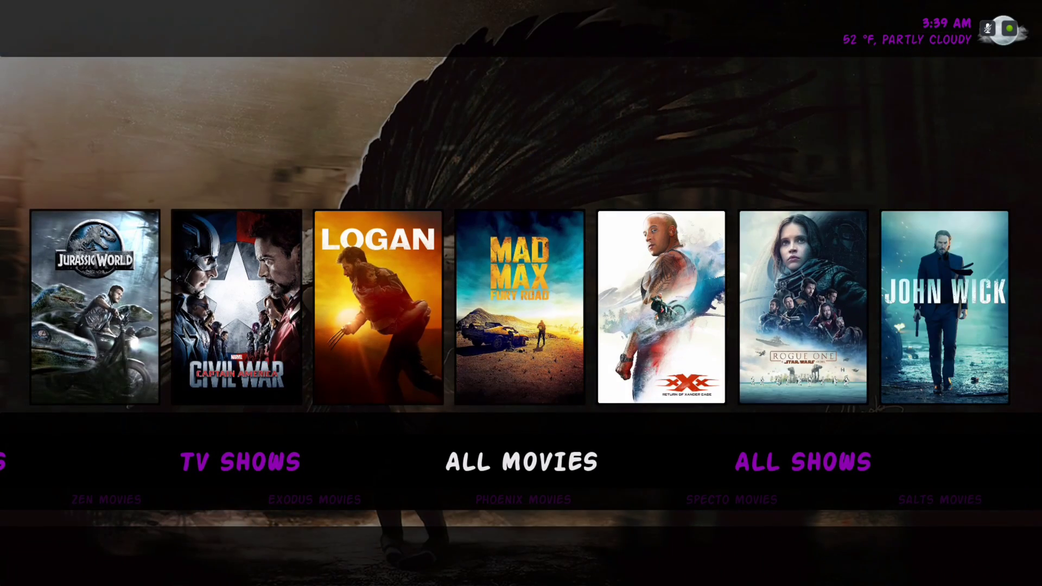
key(Right)
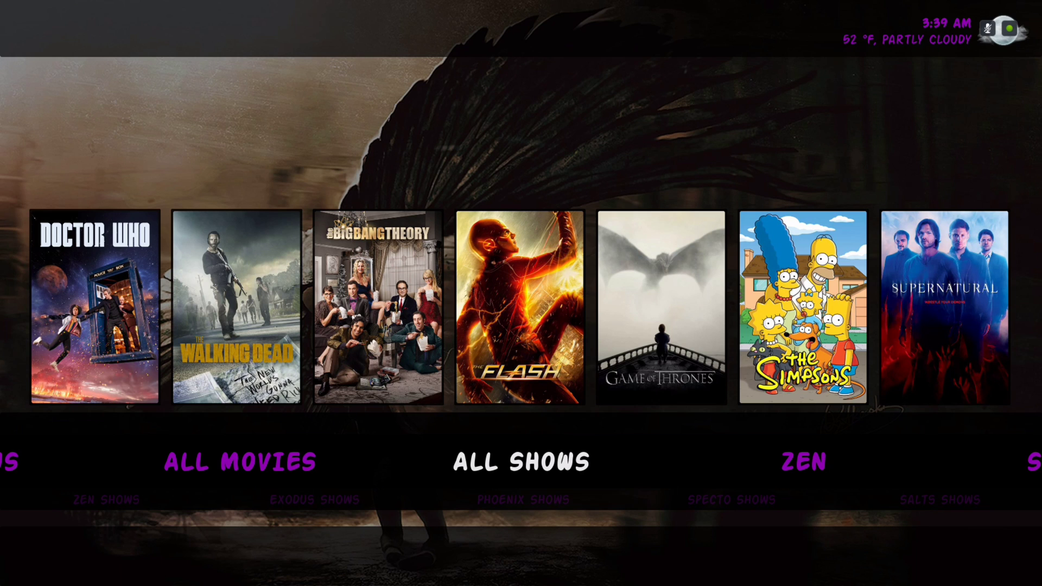
key(Down)
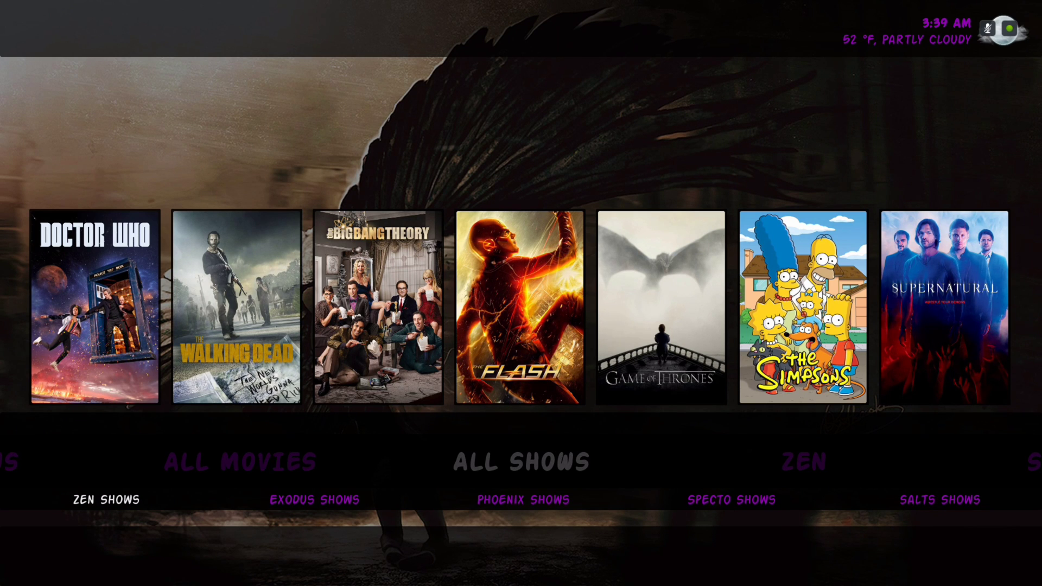
key(Right)
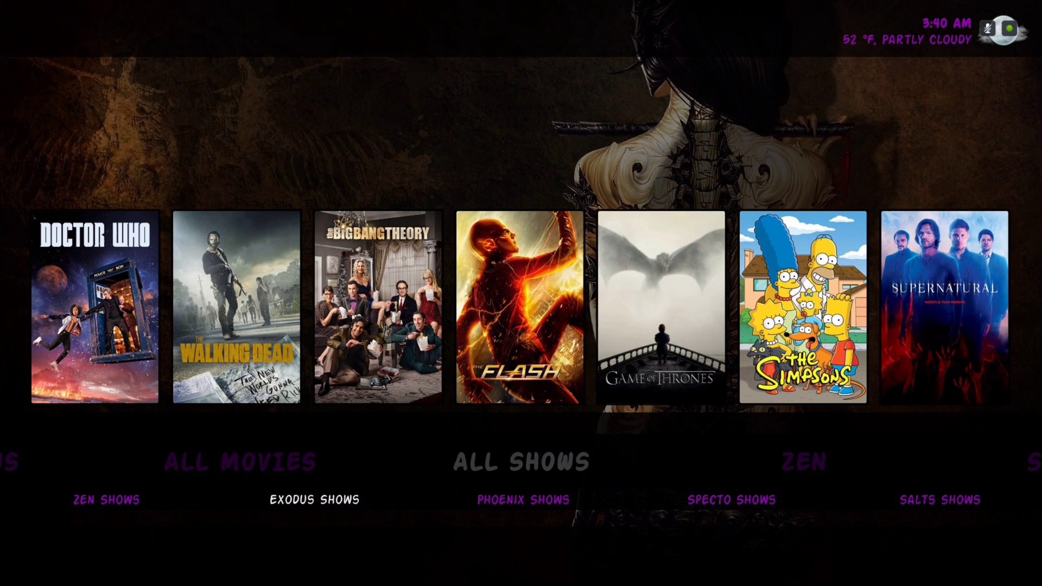
key(Right)
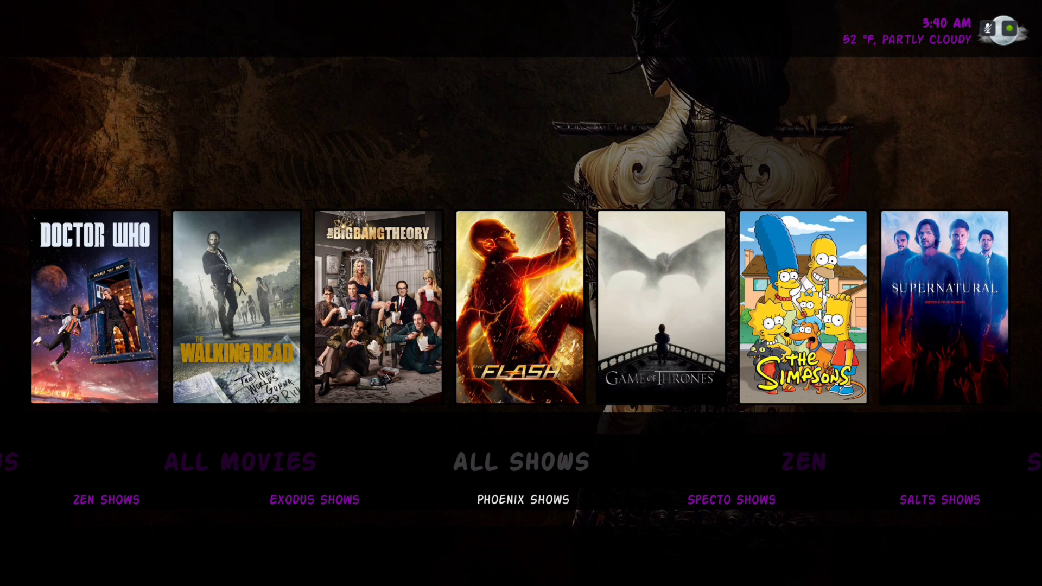
key(Right)
key(Right)
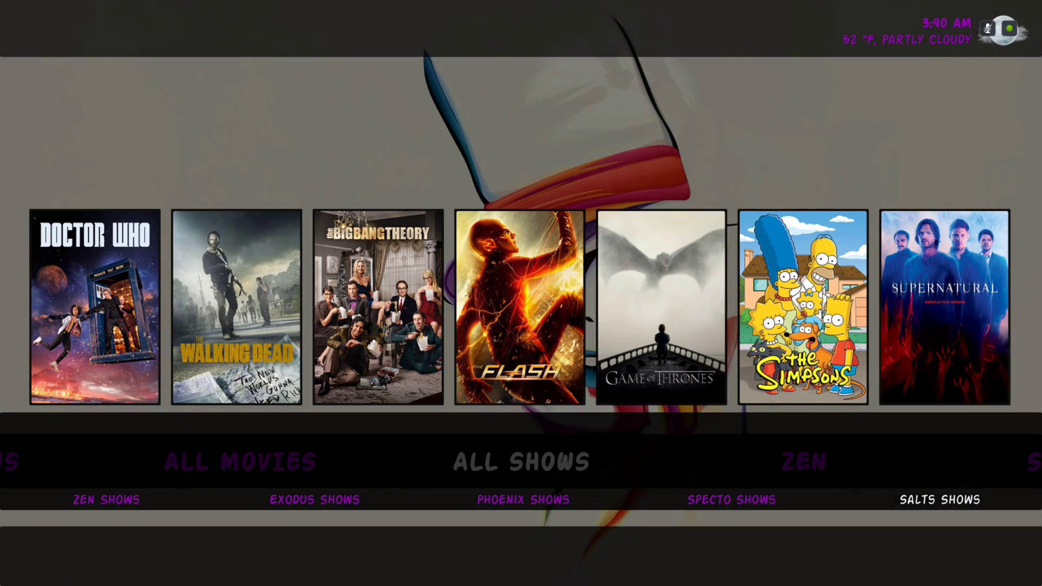
Step: Browse the Popular TV Shows row from Doctor Who to The Simpsons and go back to The Flash
key(Up)
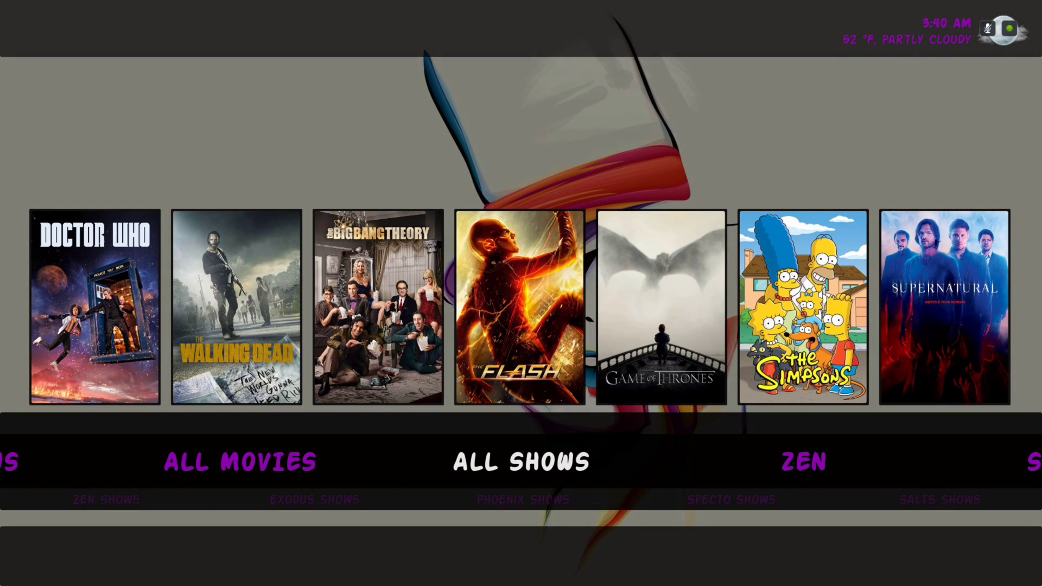
key(Up)
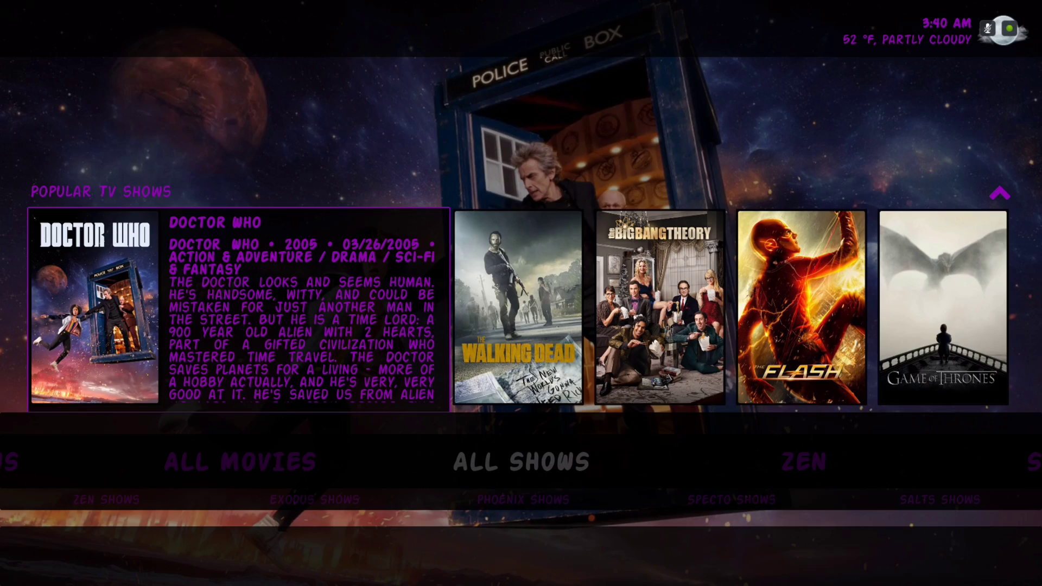
key(Right)
key(Left)
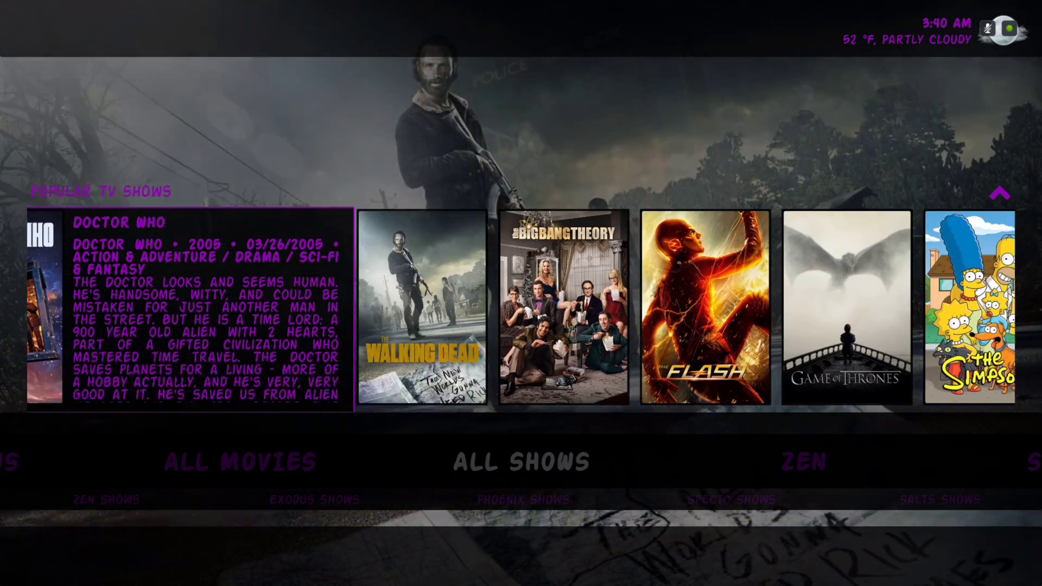
key(Right)
key(Right)
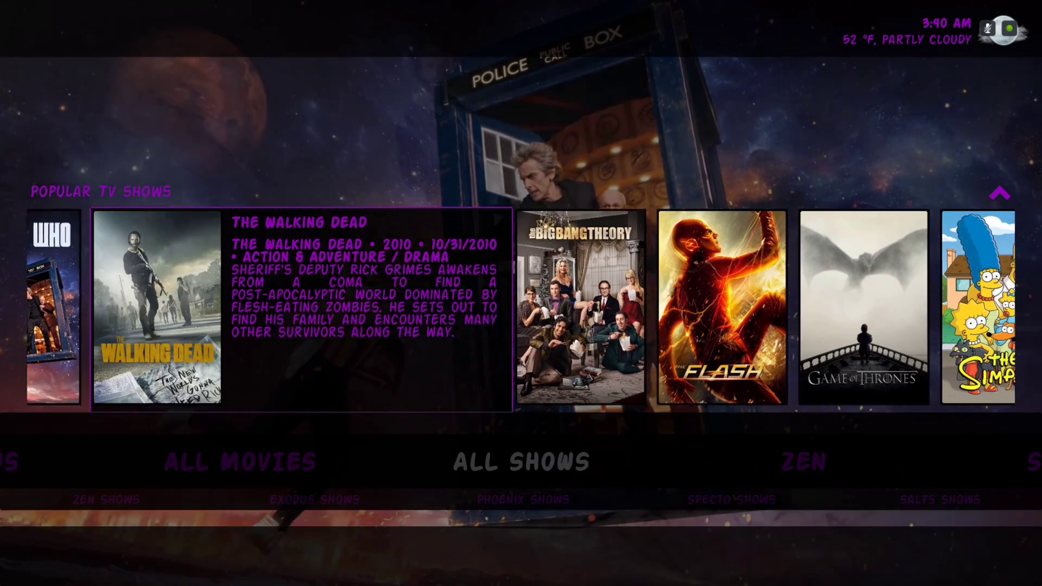
key(Right)
key(Right)
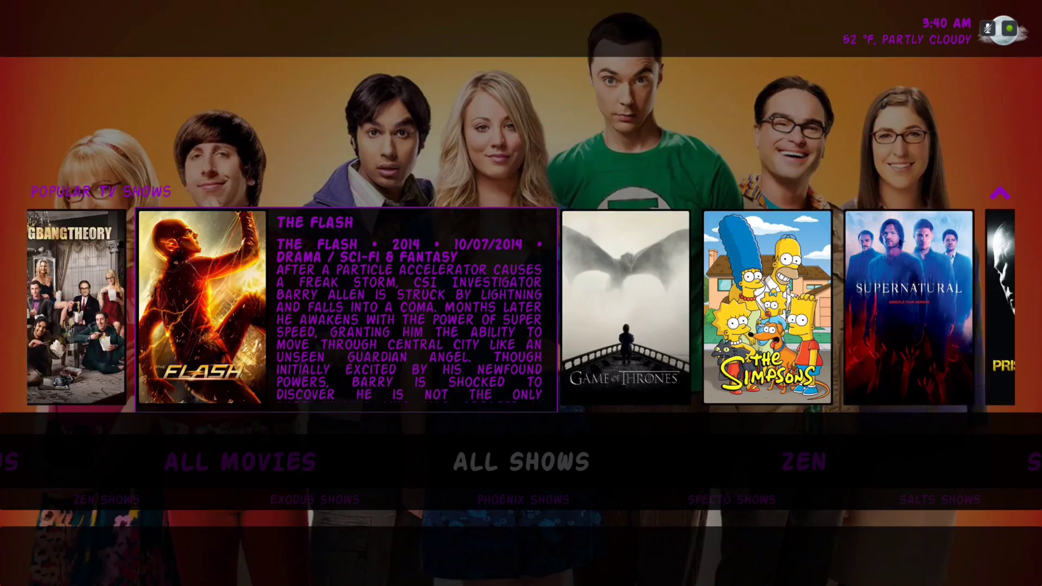
key(Right)
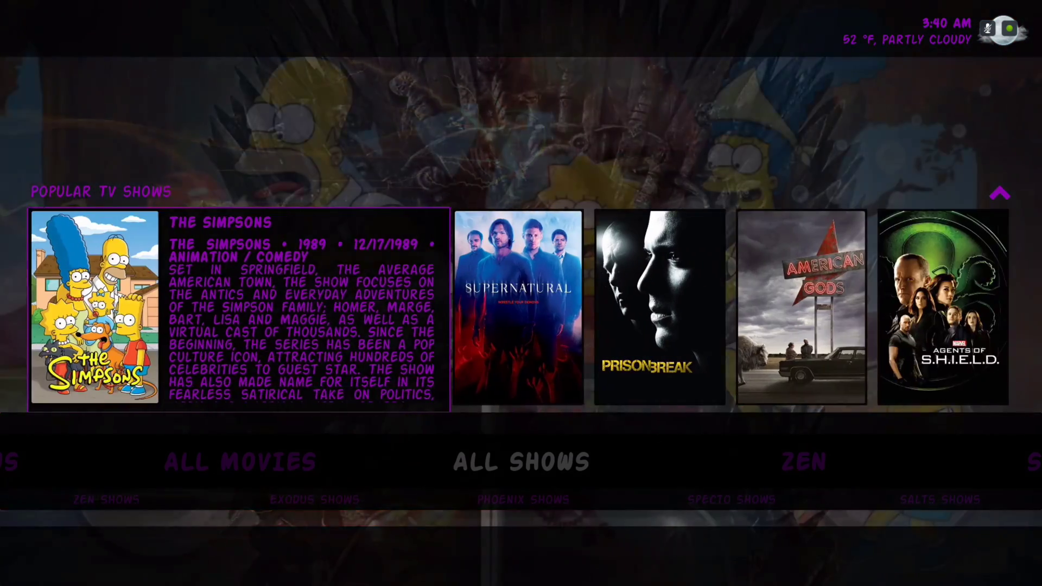
key(Left)
key(Left)
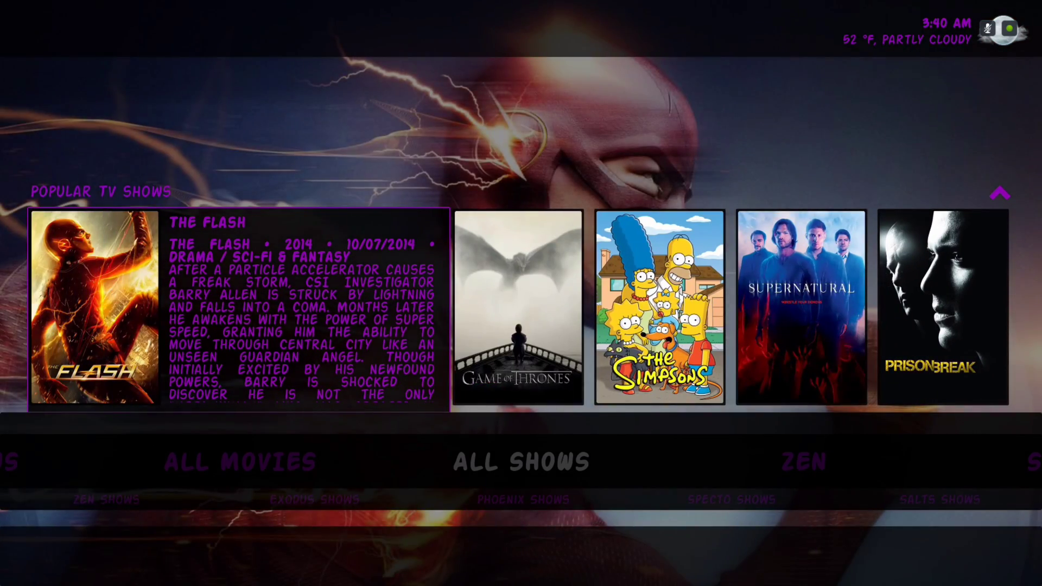
Step: Open the full All Shows listing and look through its posters, continuing to Grey's Anatomy on page 2
key(Down)
key(Return)
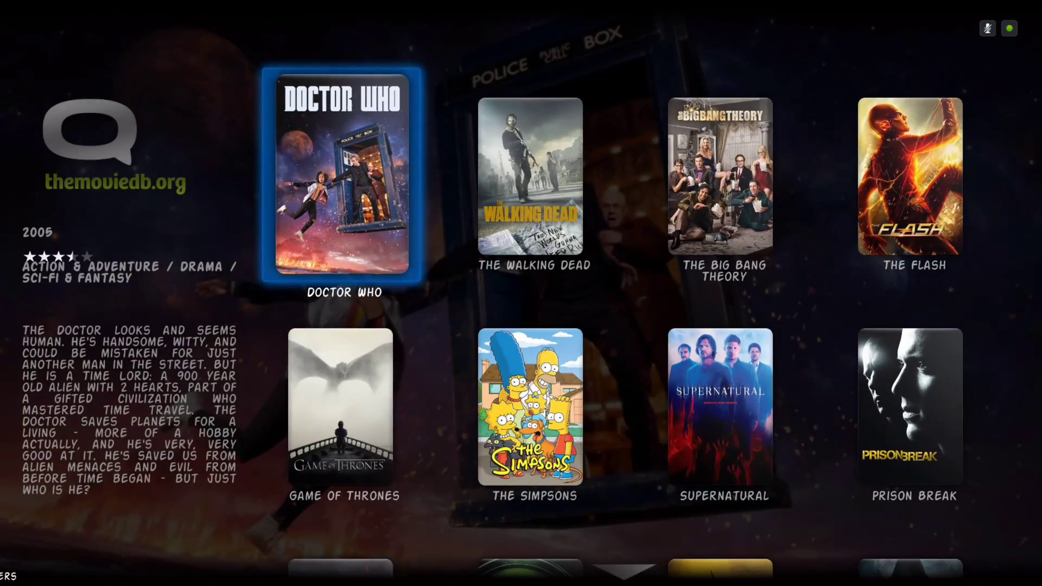
key(Right)
key(Right)
key(Down)
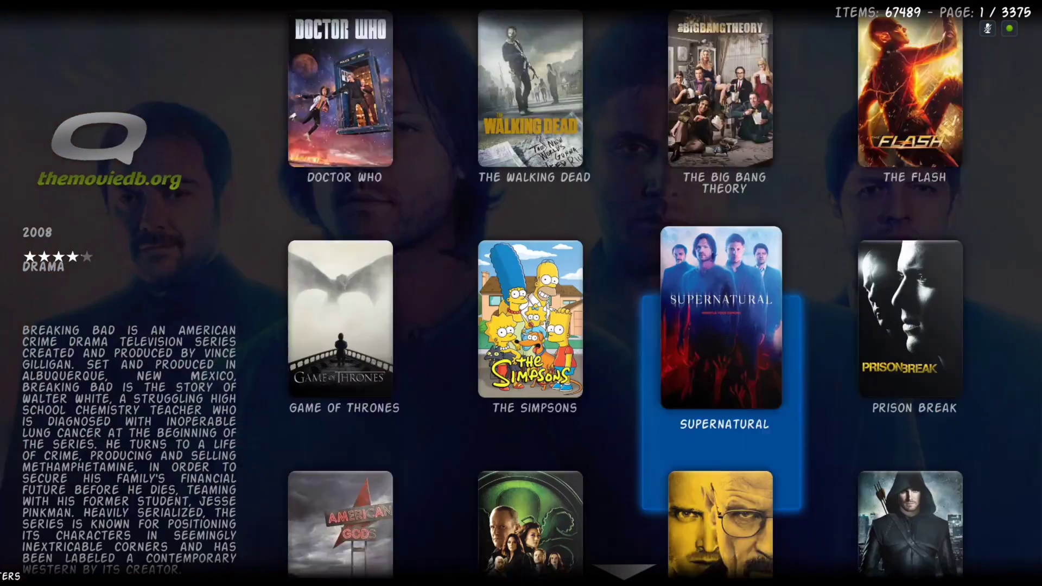
key(Down)
key(Down)
key(Down)
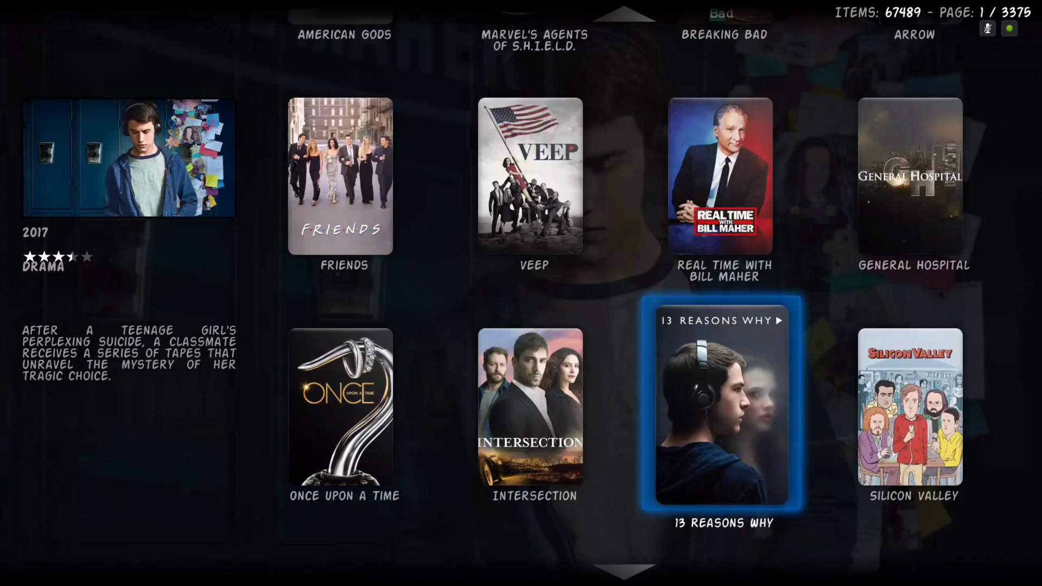
key(Down)
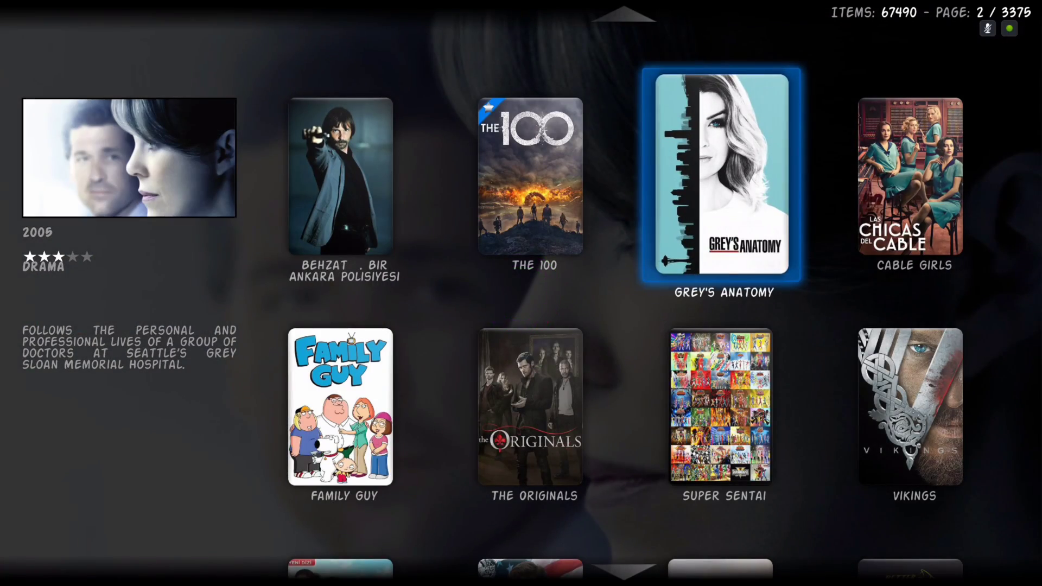
Step: Add the show Vikings from page 2 of the listing to the library
key(Down)
key(Left)
key(Right)
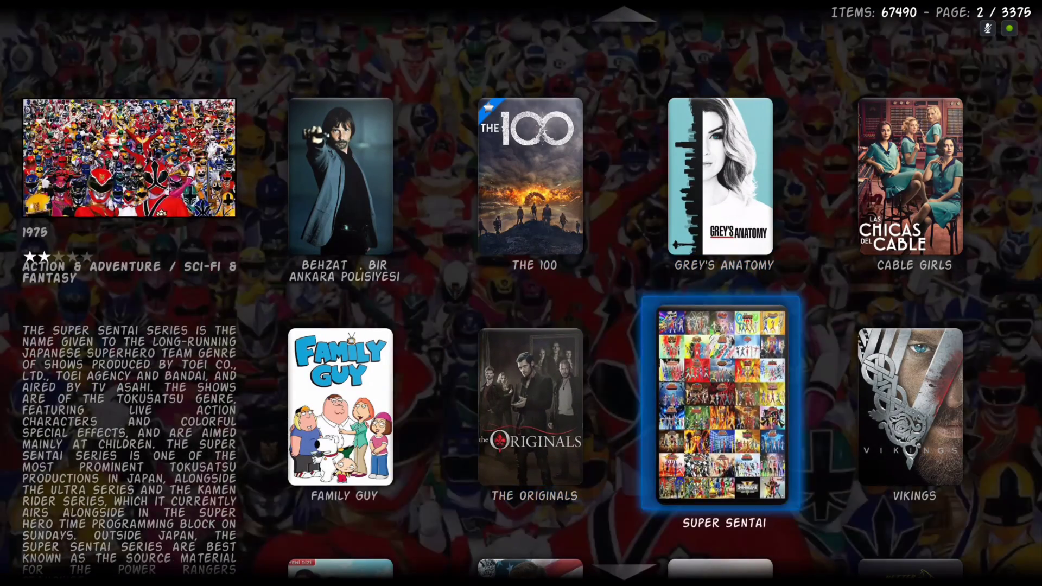
key(Right)
key(Return)
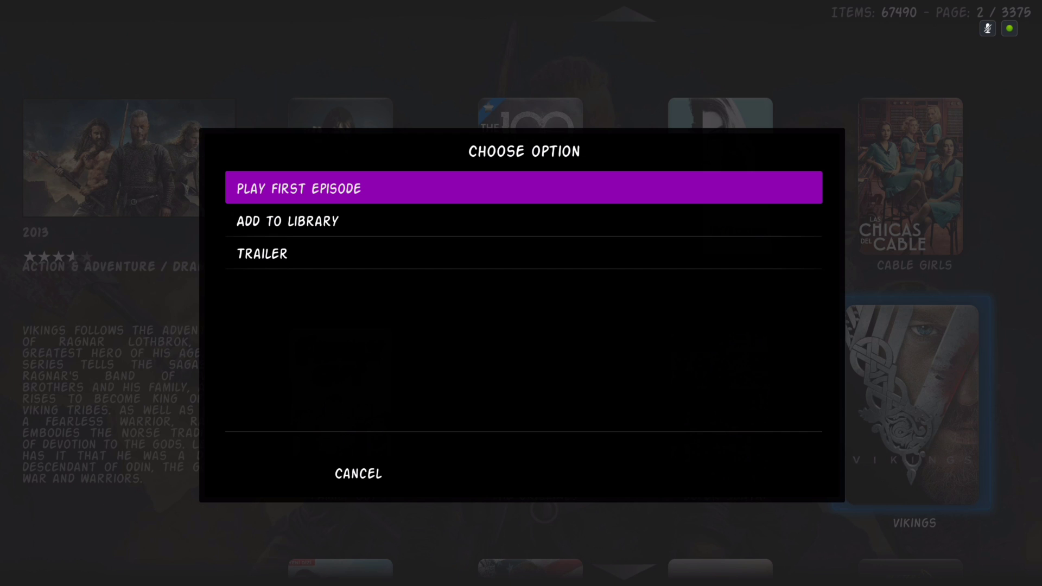
key(Down)
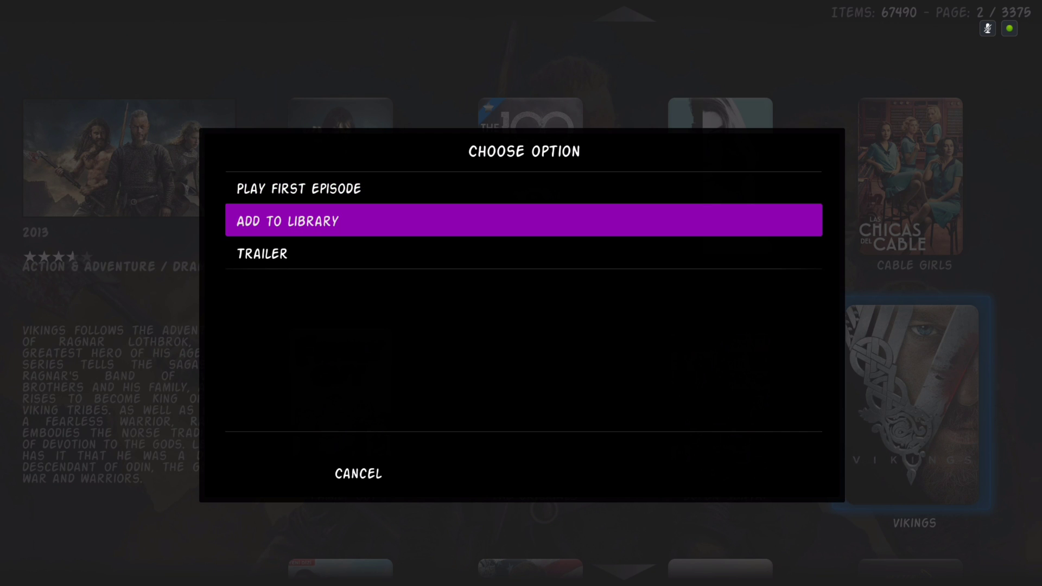
key(Return)
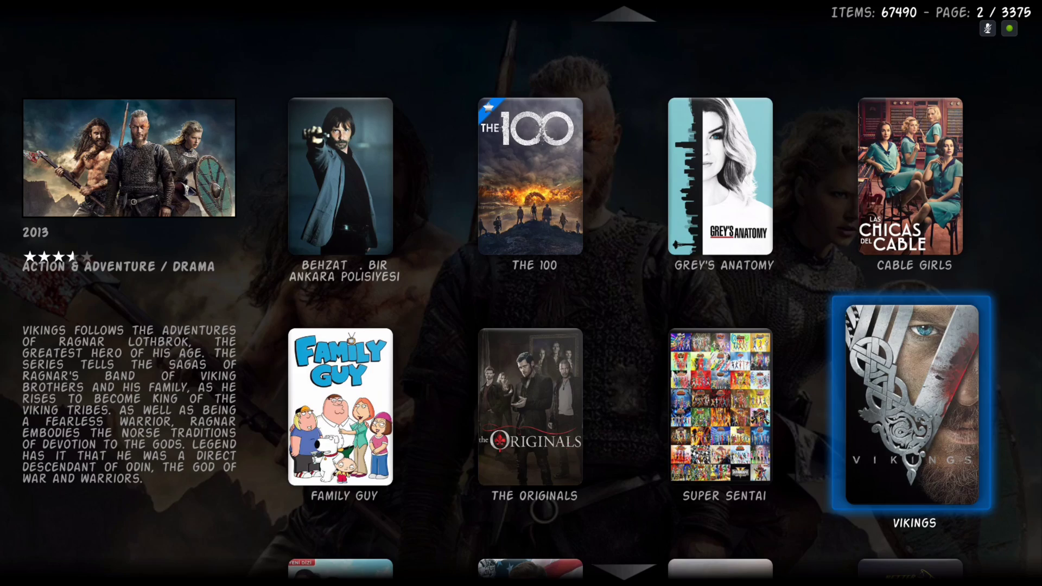
Step: Leave the show listing and return to the All Shows category on the home screen
key(BackSpace)
key(BackSpace)
key(BackSpace)
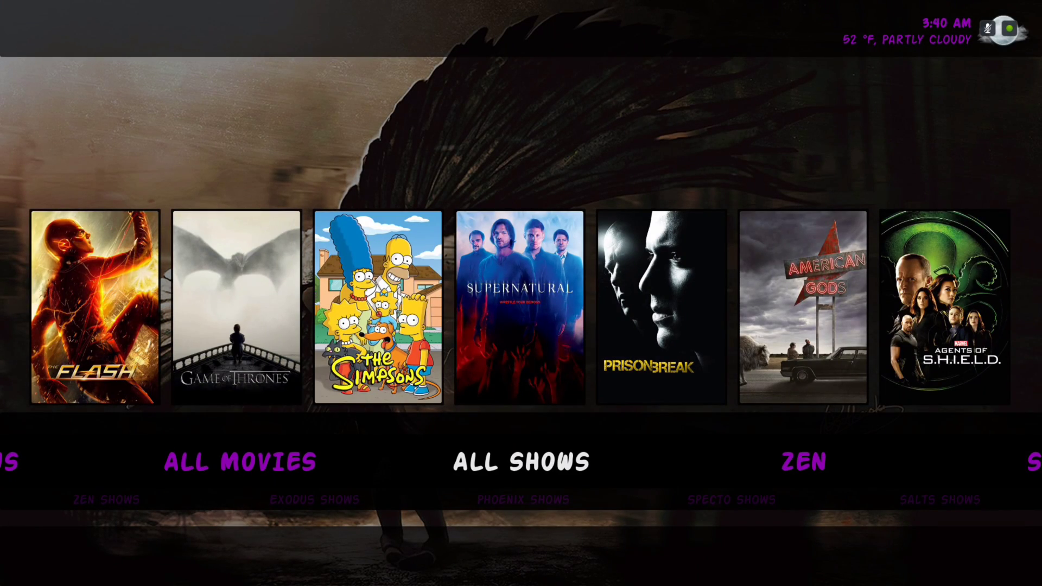
Step: Open the Streams category from the home screen and look through its entries from Raiden's Streams to Parental Controls
key(Right)
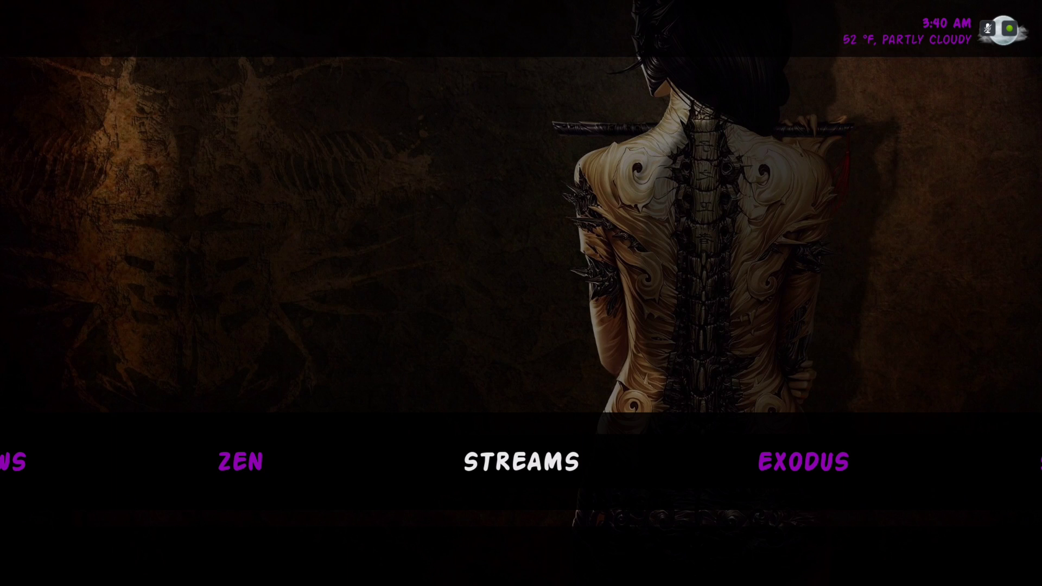
key(Return)
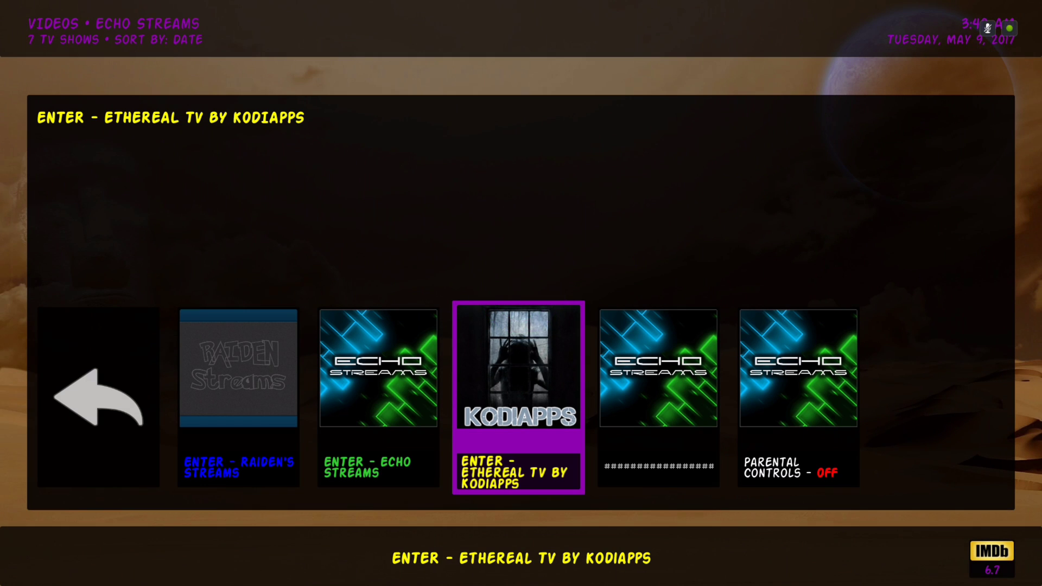
key(Left)
key(Left)
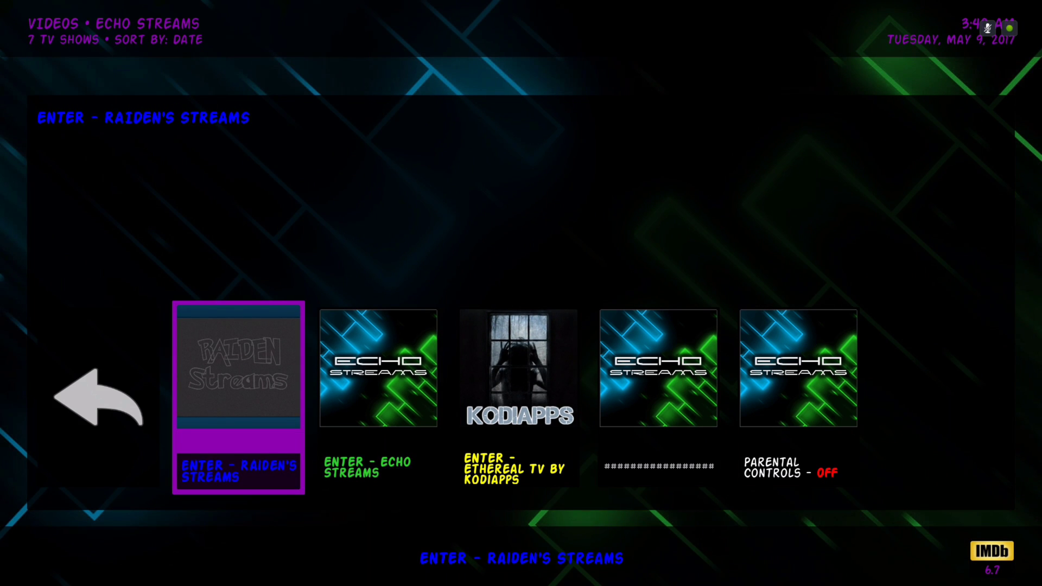
key(Right)
key(Right)
key(Right)
key(Right)
key(Left)
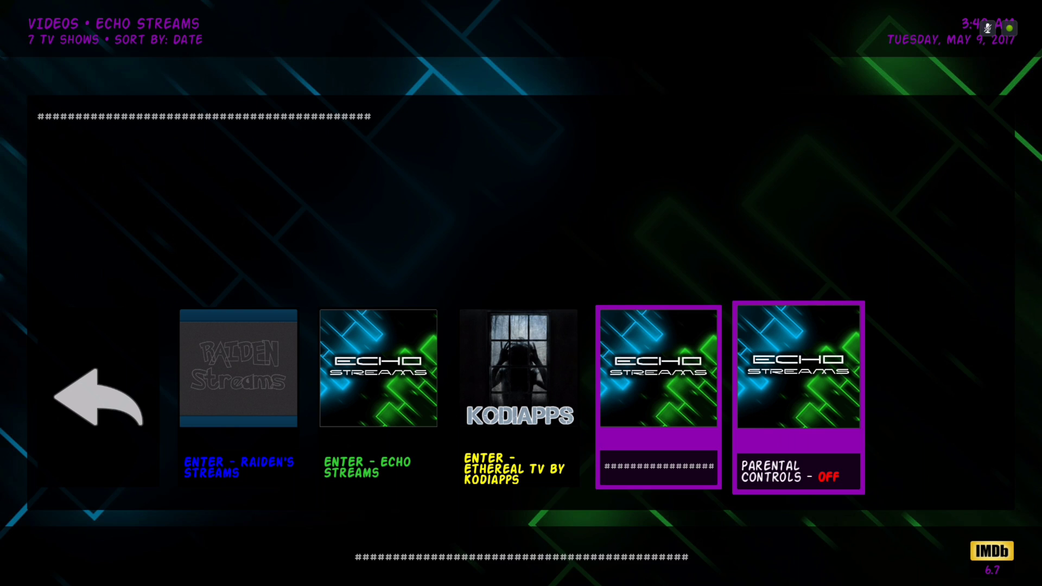
key(Left)
key(Left)
key(Left)
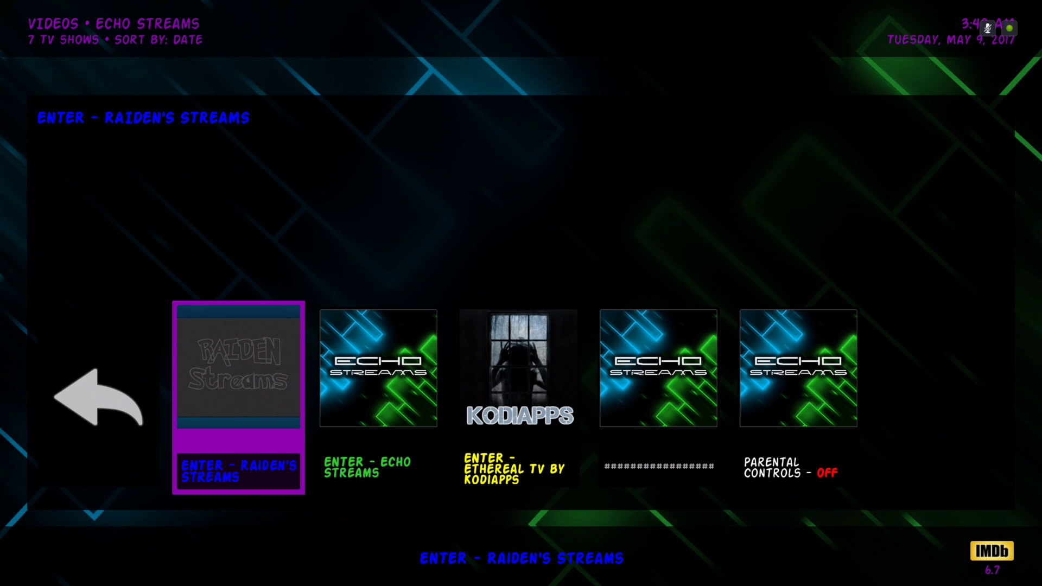
Step: Open Raiden's Streams and go back across its categories from Kids to the first entry
key(Right)
key(Left)
key(Return)
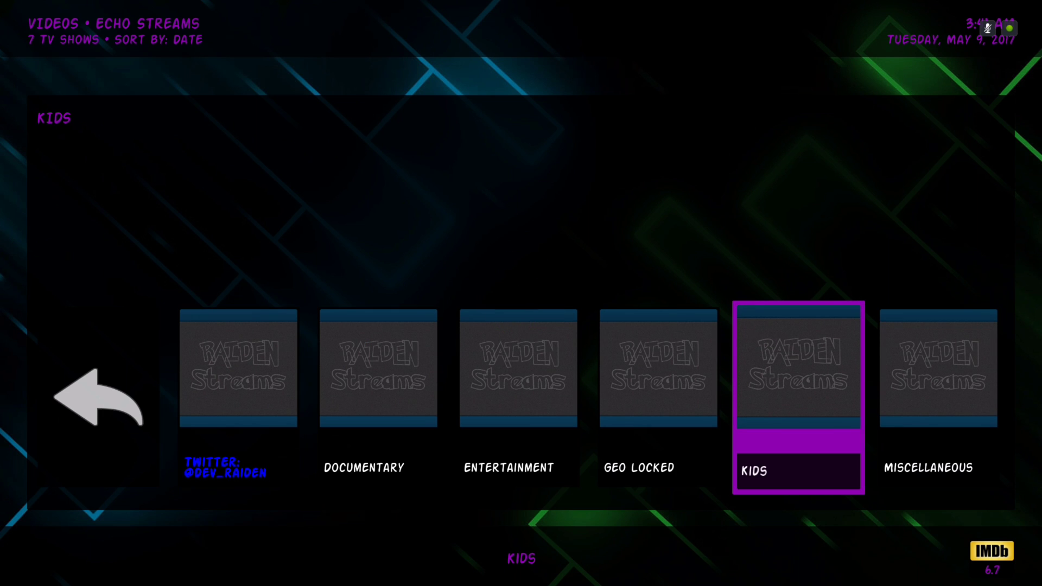
key(Left)
key(Left)
key(Left)
key(Left)
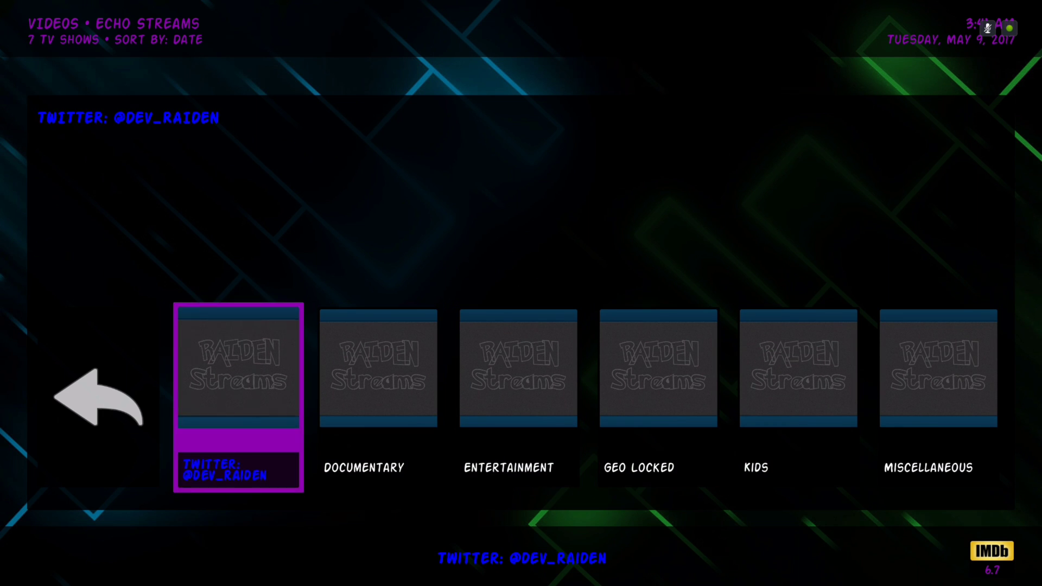
Step: Look through the available view types and change the Raiden's Streams listing to the List view
key(Left)
key(Down)
key(Down)
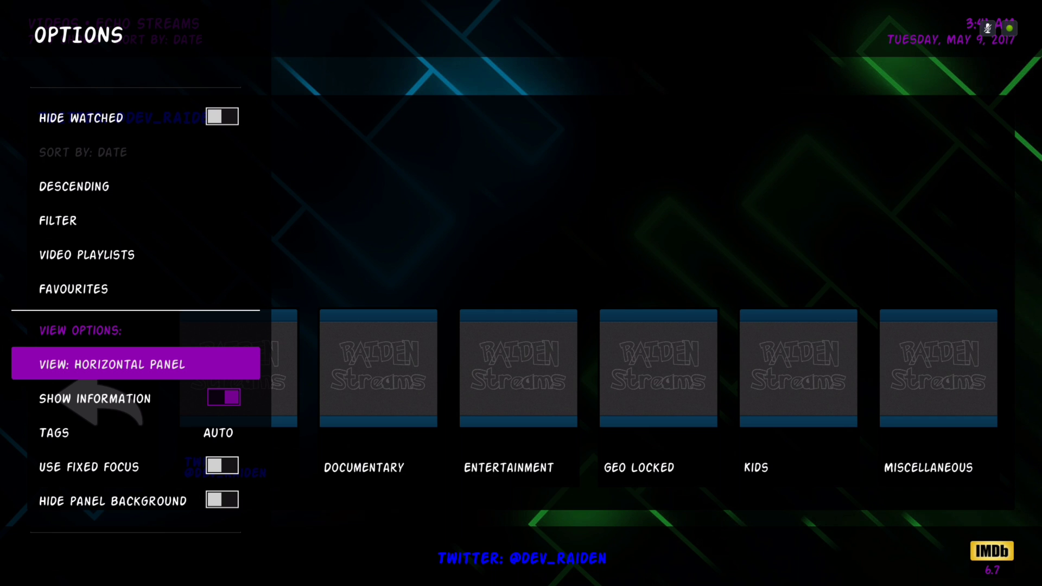
key(Return)
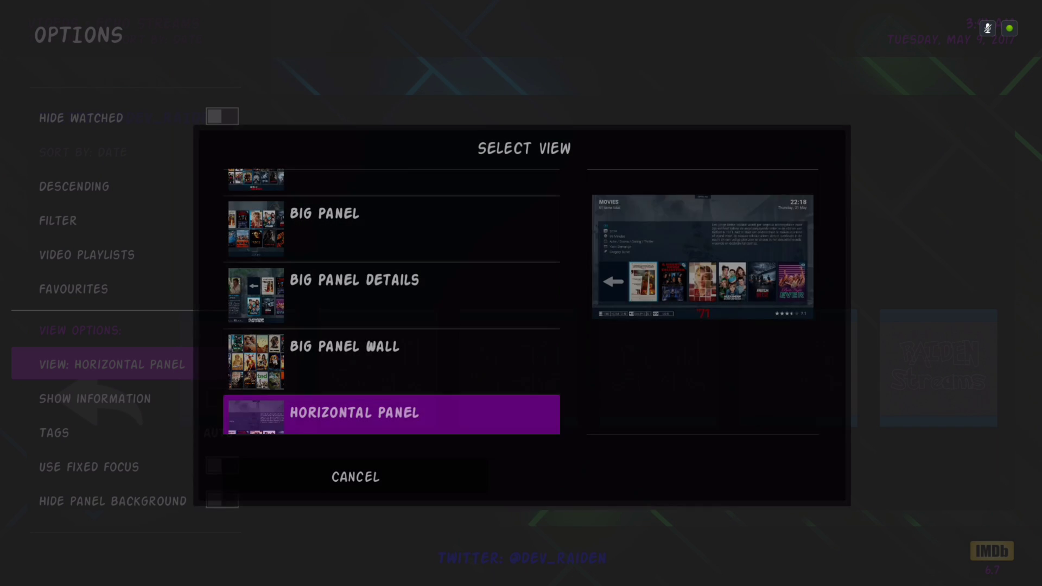
key(Down)
key(Down)
key(Down)
key(Down)
key(Down)
key(Down)
key(Down)
key(Down)
key(Down)
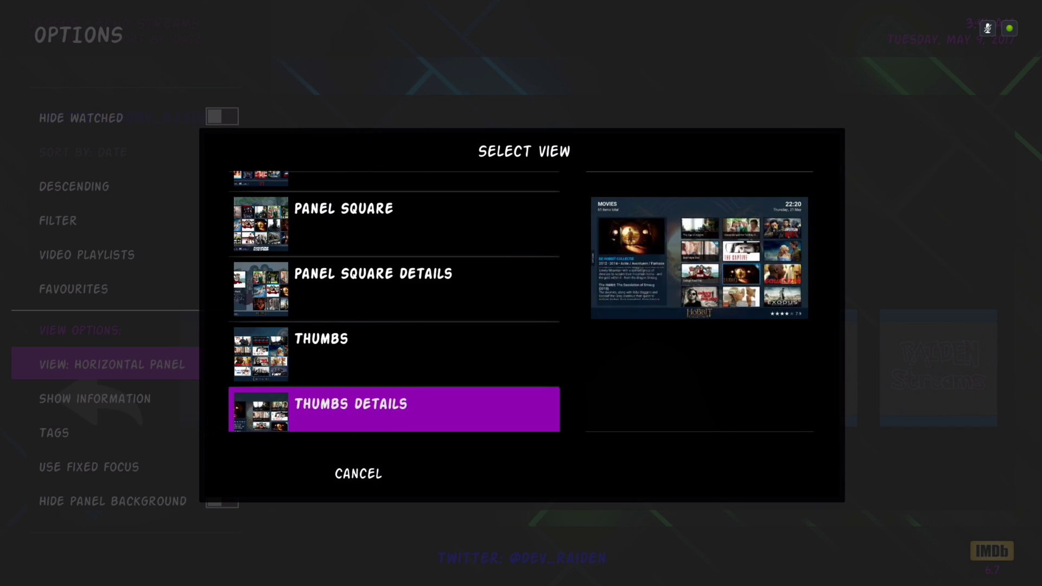
key(Up)
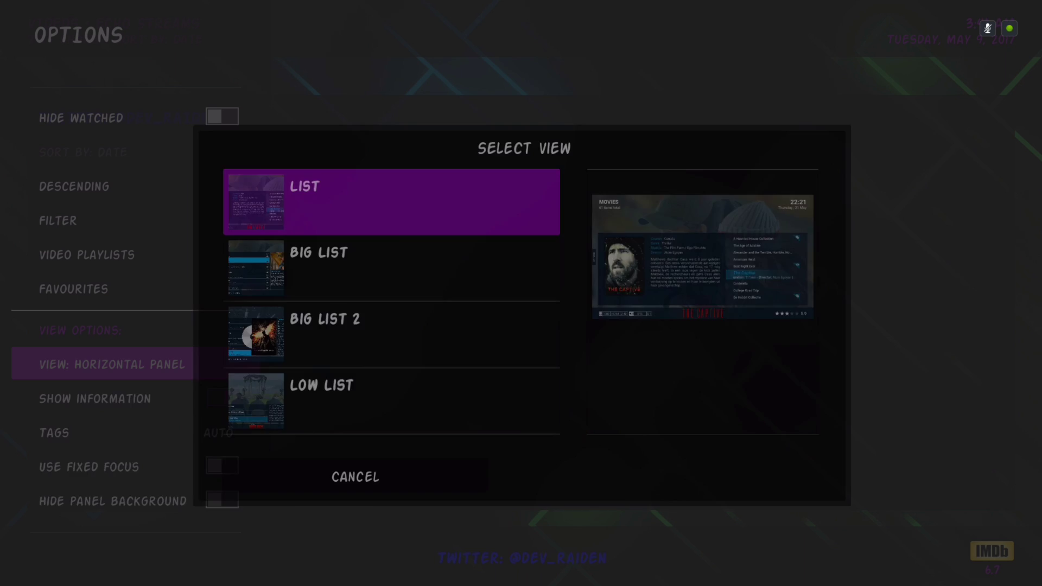
key(Return)
key(Down)
key(Down)
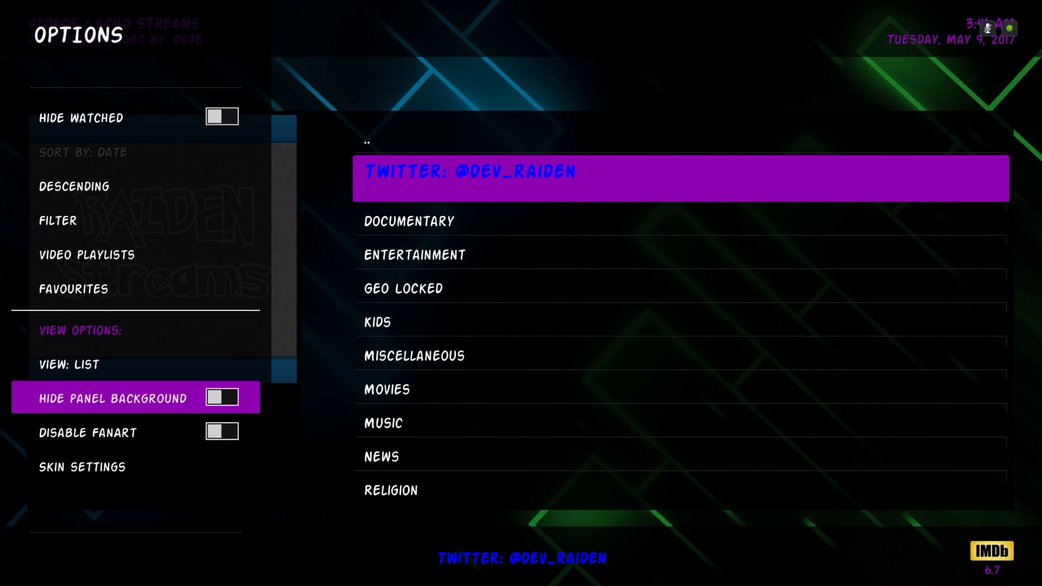
key(Up)
key(Right)
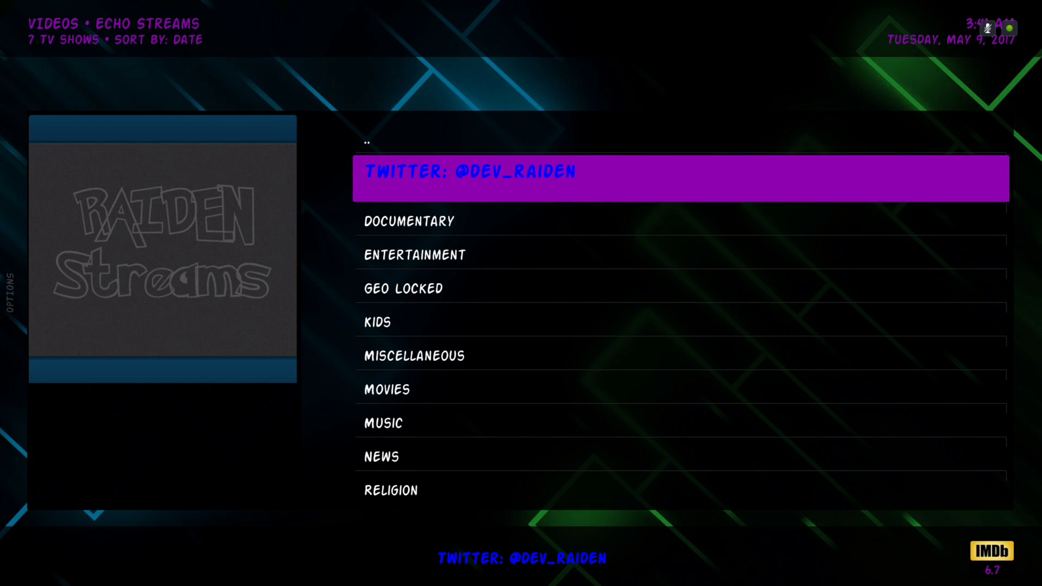
Step: Browse the Raiden's Streams categories down to Music and beyond, and go back to Kids
key(Down)
key(Down)
key(Down)
key(Down)
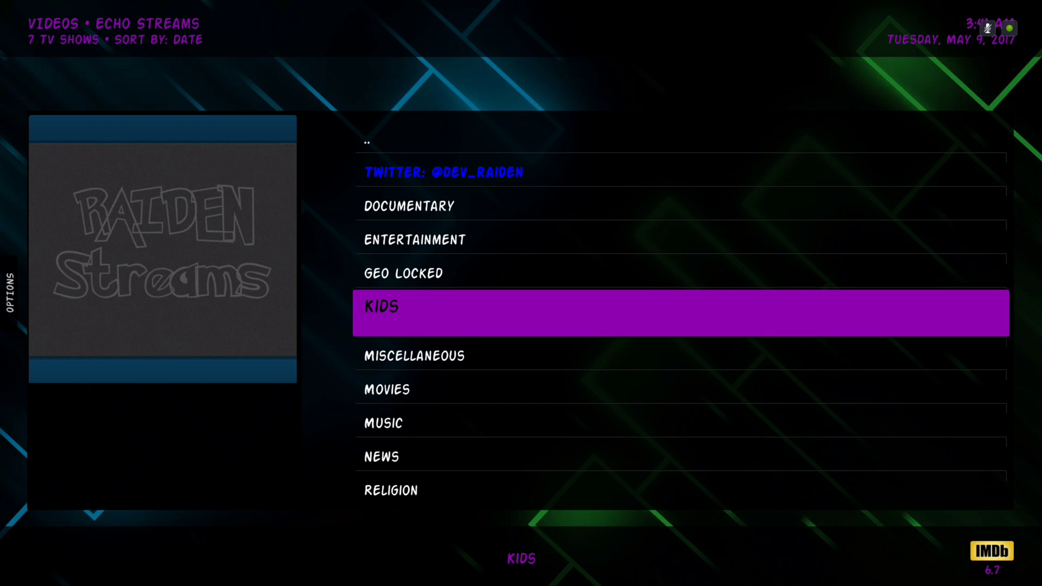
key(Up)
key(Up)
key(Down)
key(Down)
key(Down)
key(Down)
key(Down)
key(Down)
key(Down)
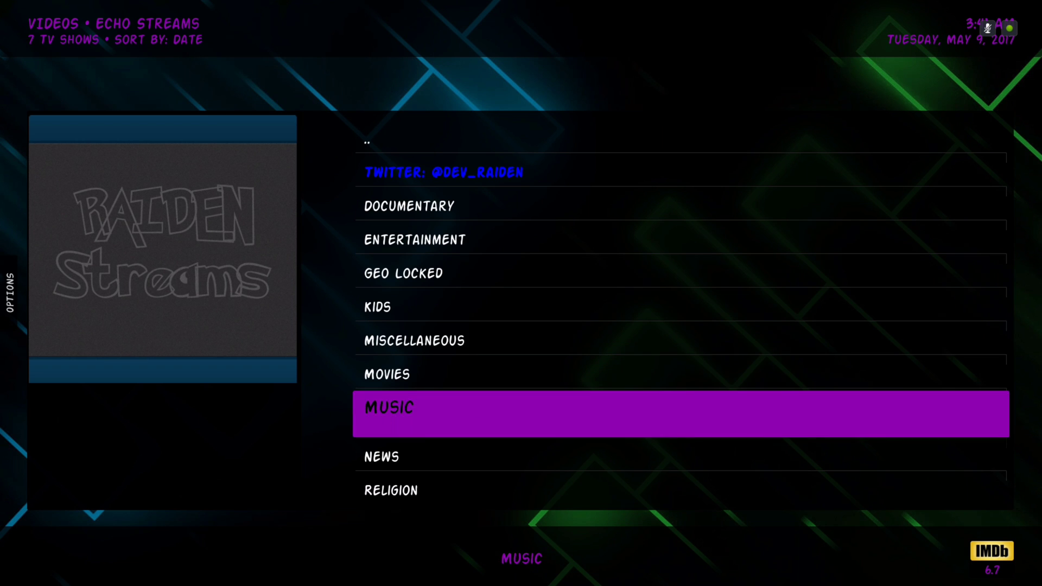
key(Up)
key(Up)
key(Up)
key(Up)
key(Up)
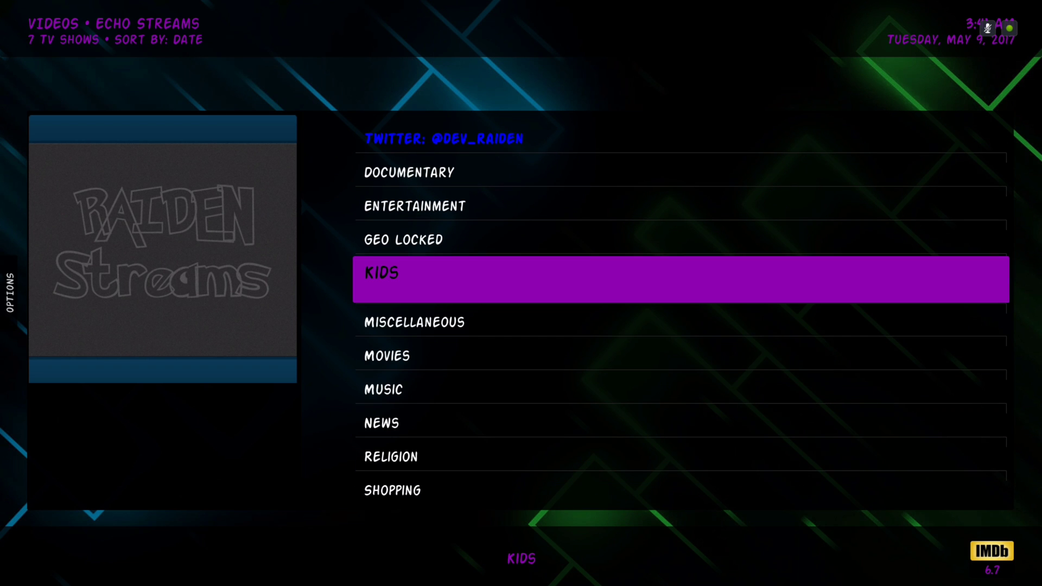
Step: Open the Kids category and try to play the KIX HQ channel
key(Return)
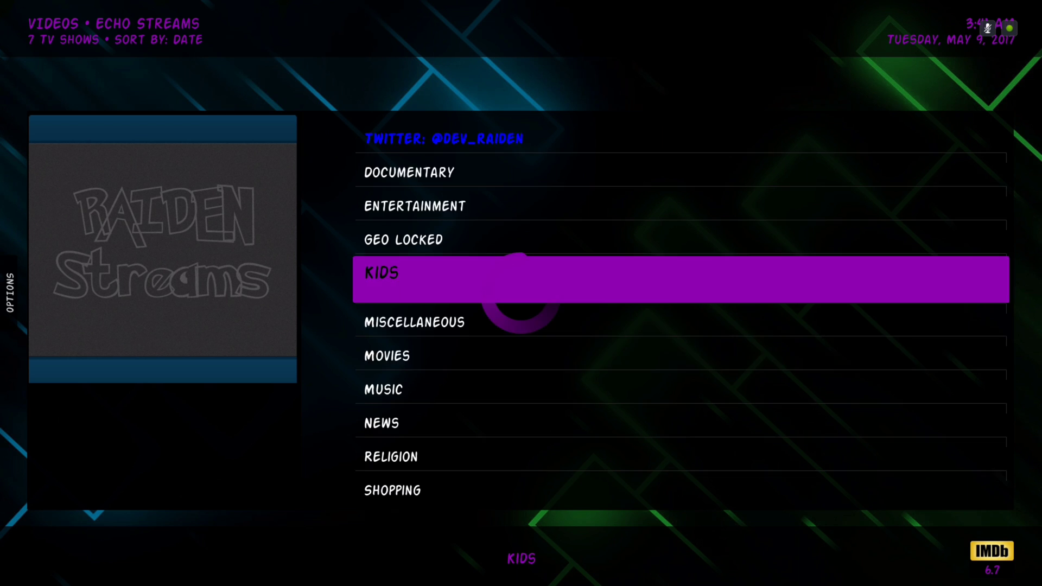
key(Down)
key(Up)
key(Up)
key(Up)
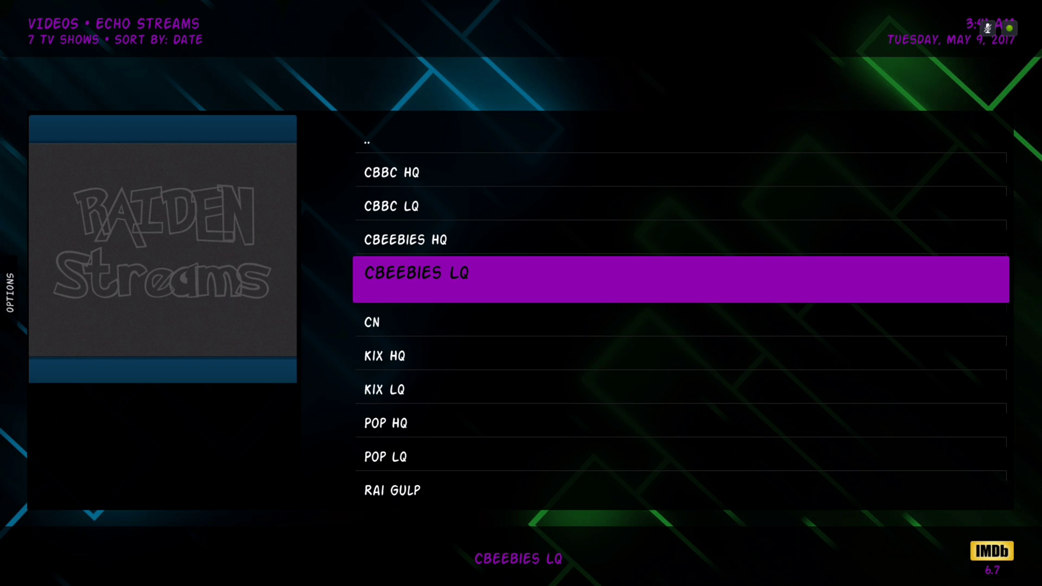
key(Down)
key(Down)
key(Return)
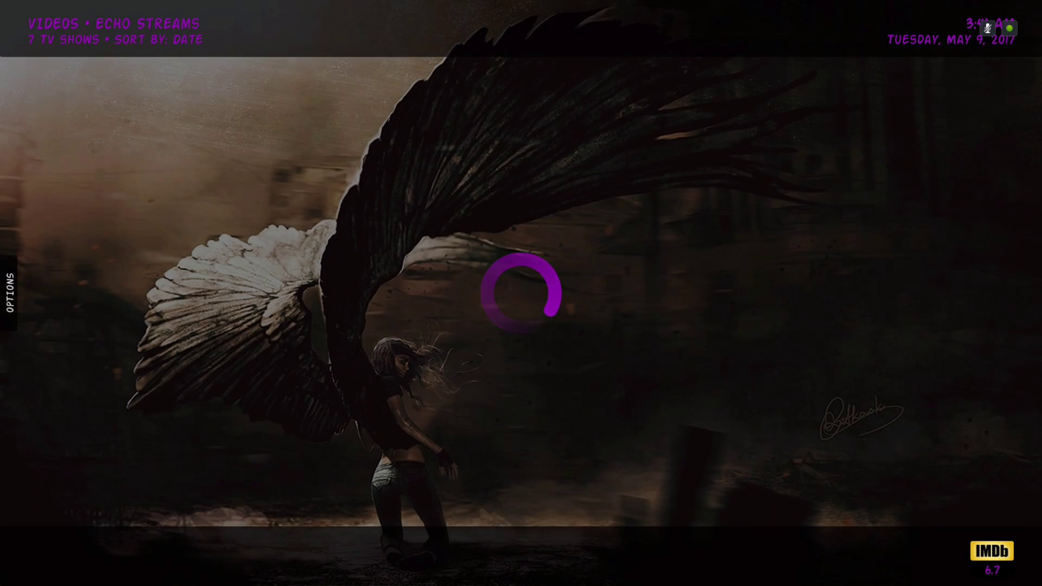
Step: Leave the Kids channels and look down the Raiden's Streams categories as far as Religion
key(Down)
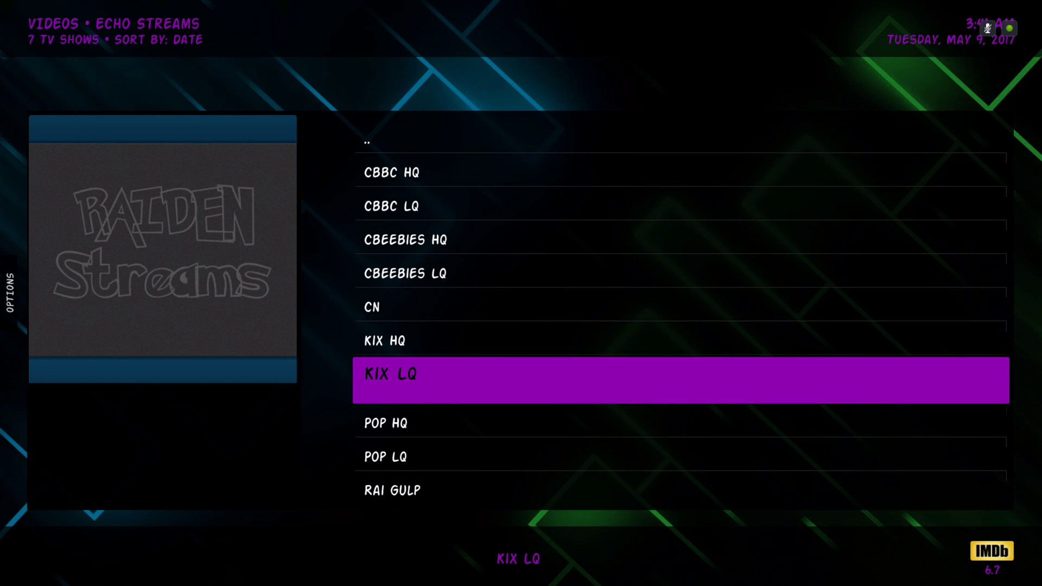
key(Down)
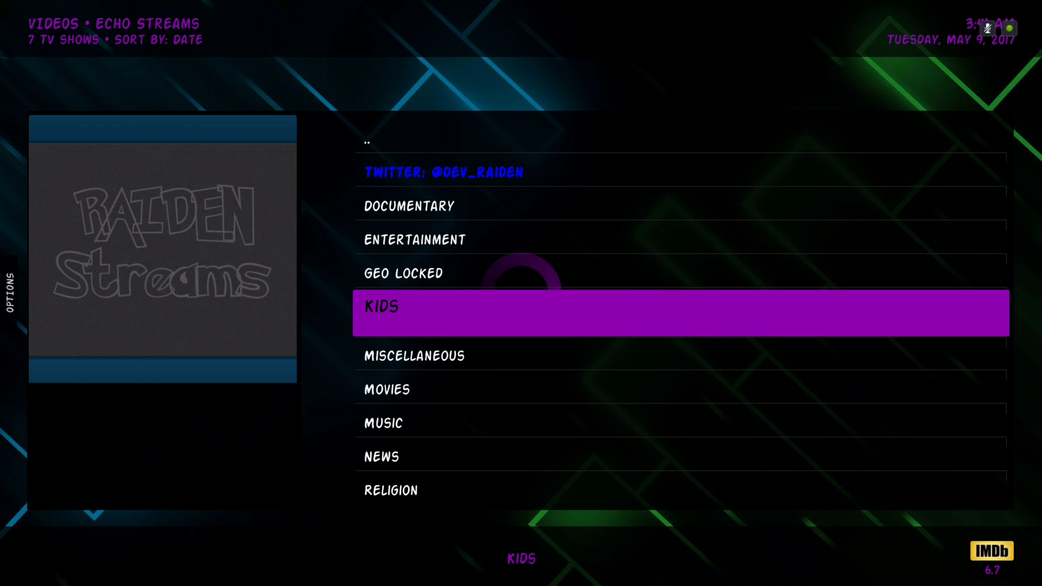
key(Down)
key(Down)
key(Down)
key(Down)
key(Down)
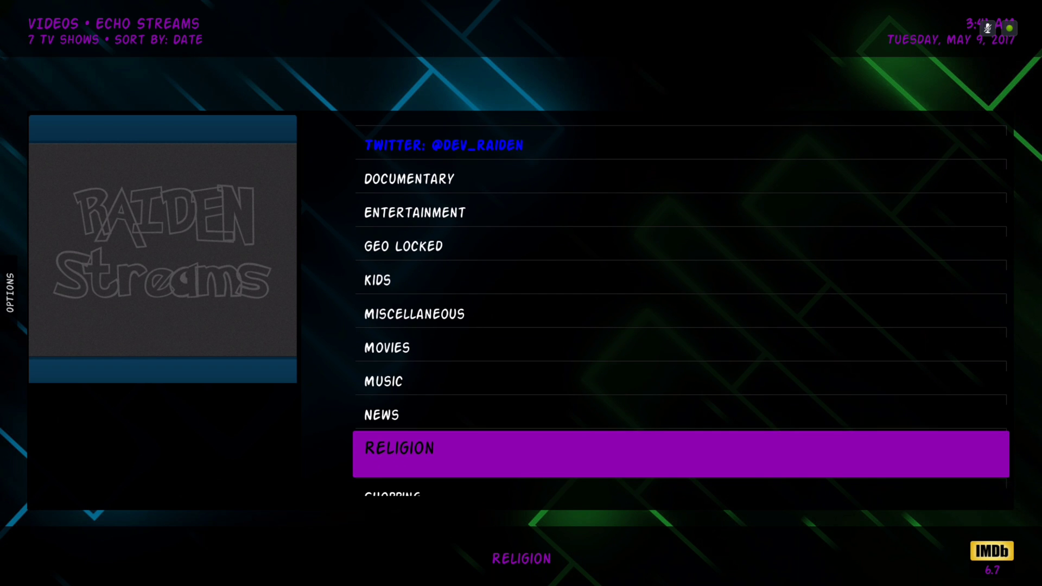
Step: Leave Raiden's Streams, open a channel list in Echo Streams and try to play Eurosport 2
key(BackSpace)
key(Down)
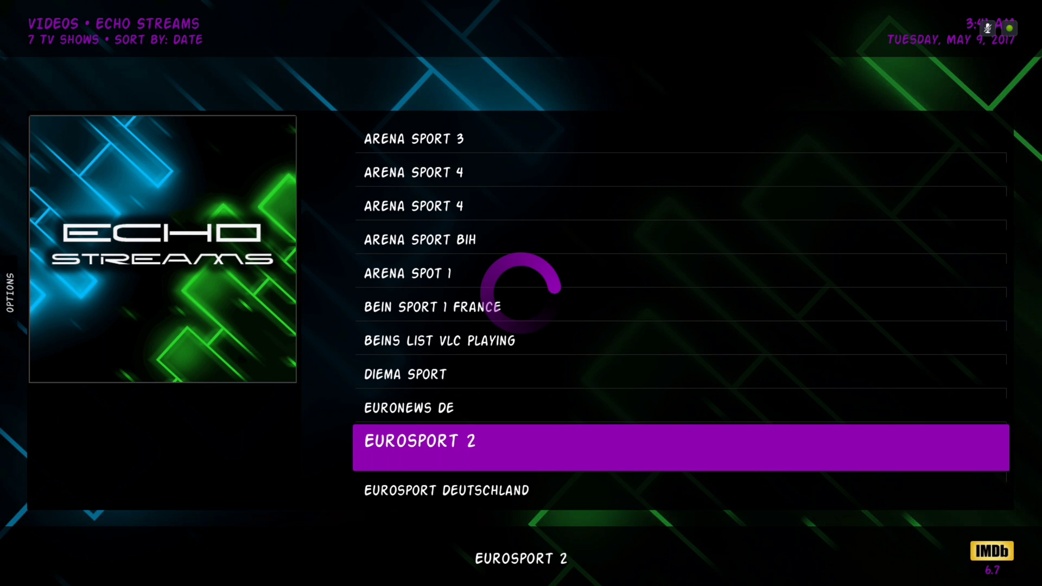
key(Up)
key(Up)
key(Down)
key(Down)
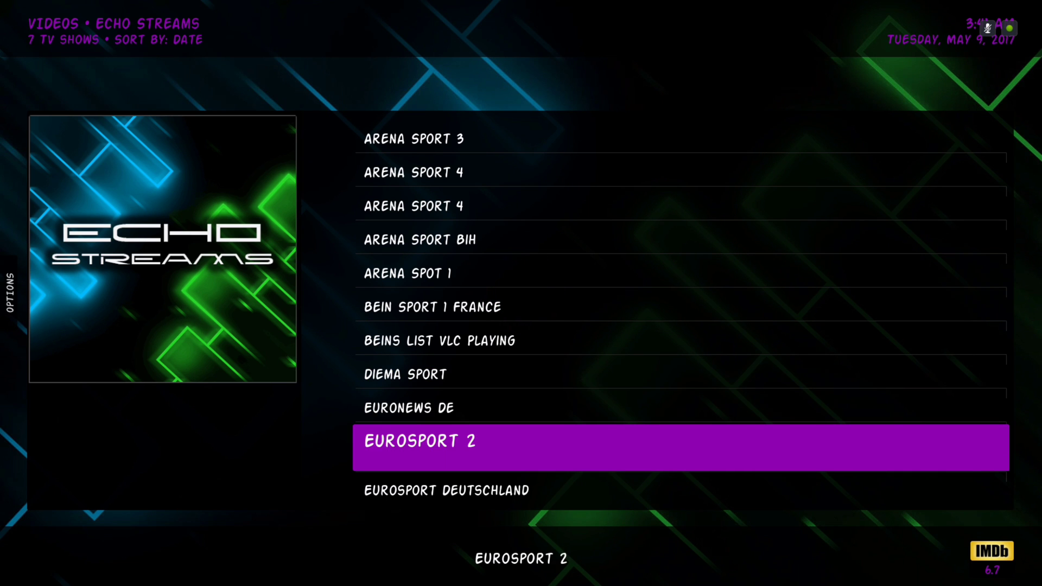
key(Return)
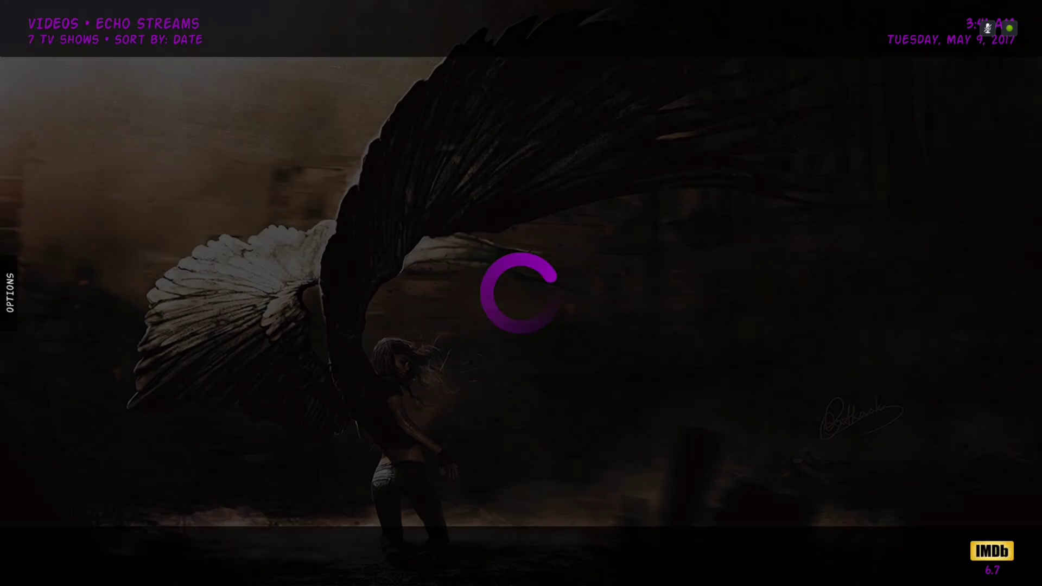
Step: Leave the Echo Streams channel list and open Ethereal TV by Kodiapps, moving to its USA category
key(Up)
key(Up)
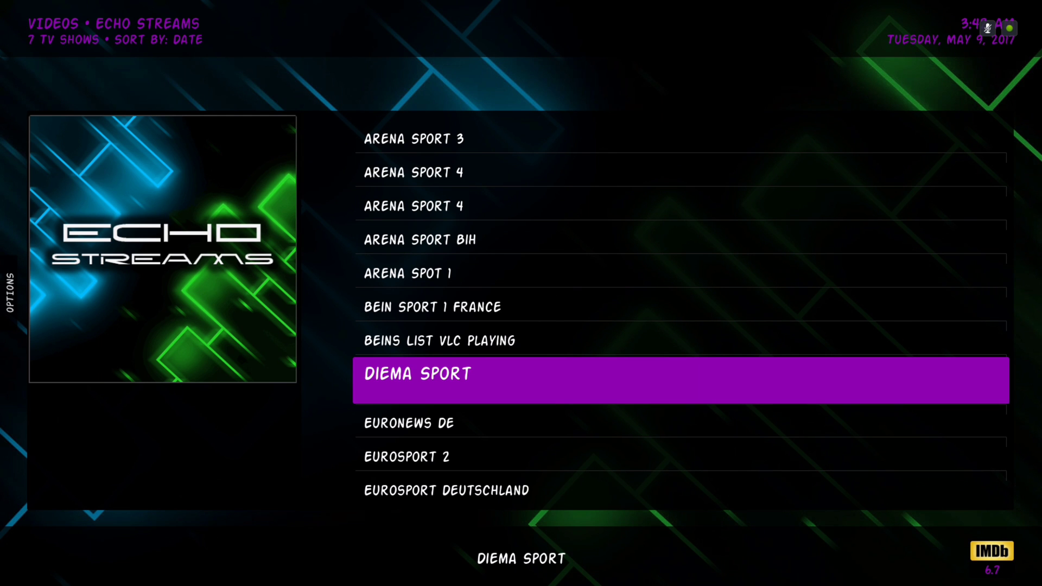
key(BackSpace)
key(Down)
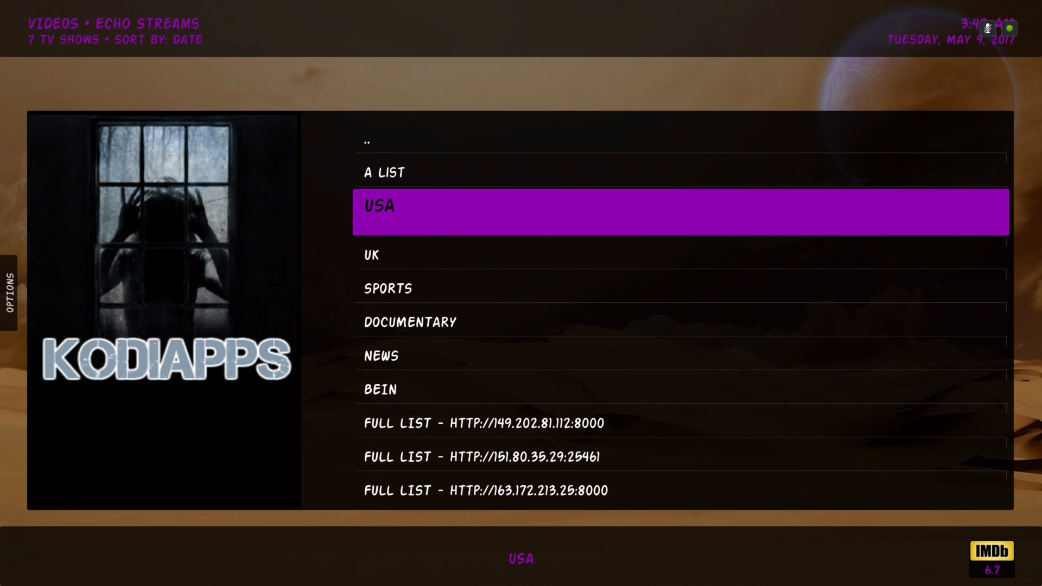
Step: Open the USA channel list, play the AMC HD stream and return to the list
key(Return)
key(Down)
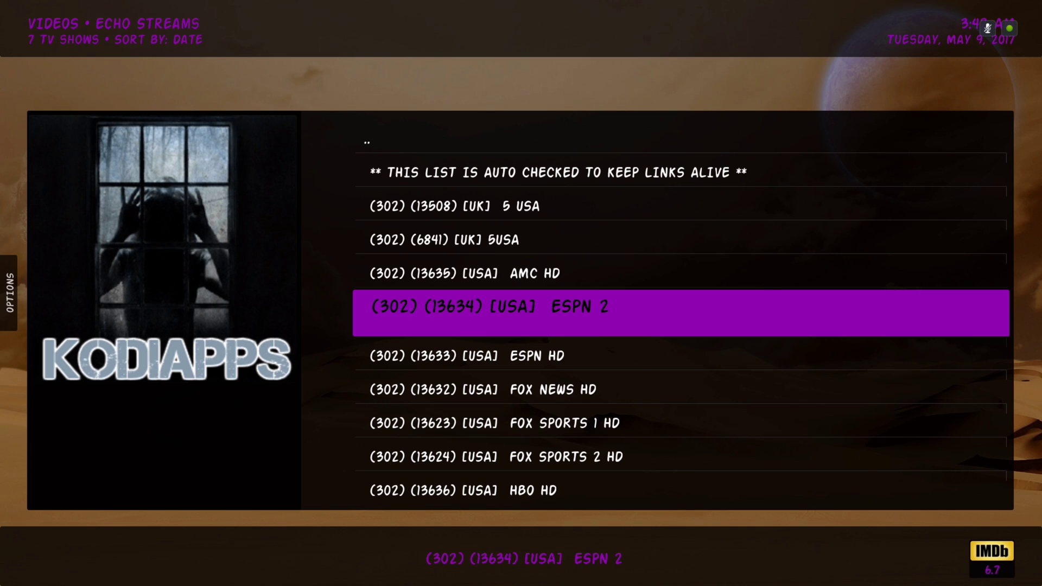
key(Up)
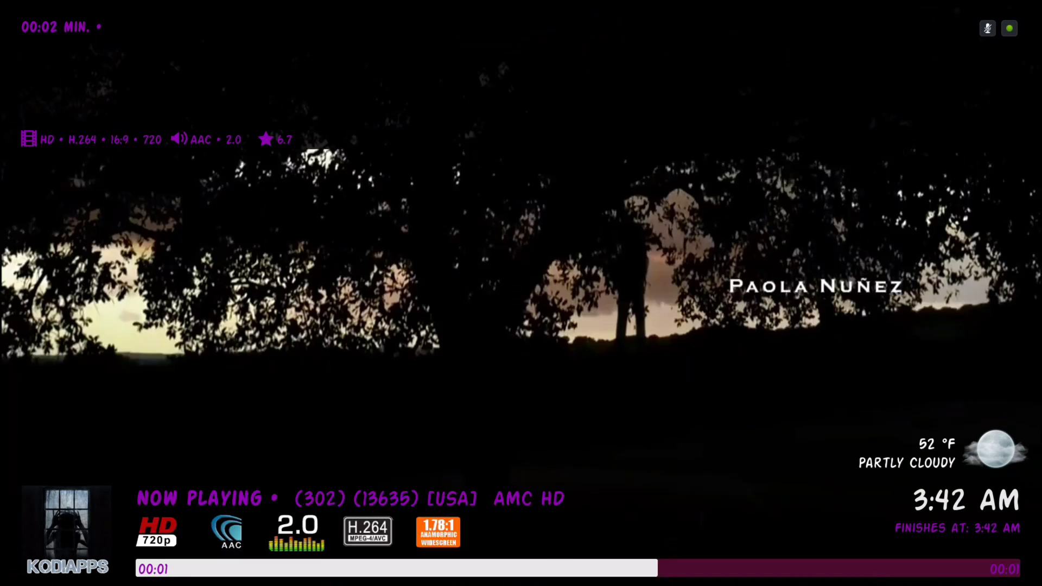
key(Right)
key(Right)
key(Right)
key(Right)
key(Right)
key(Right)
key(Right)
key(Right)
key(Right)
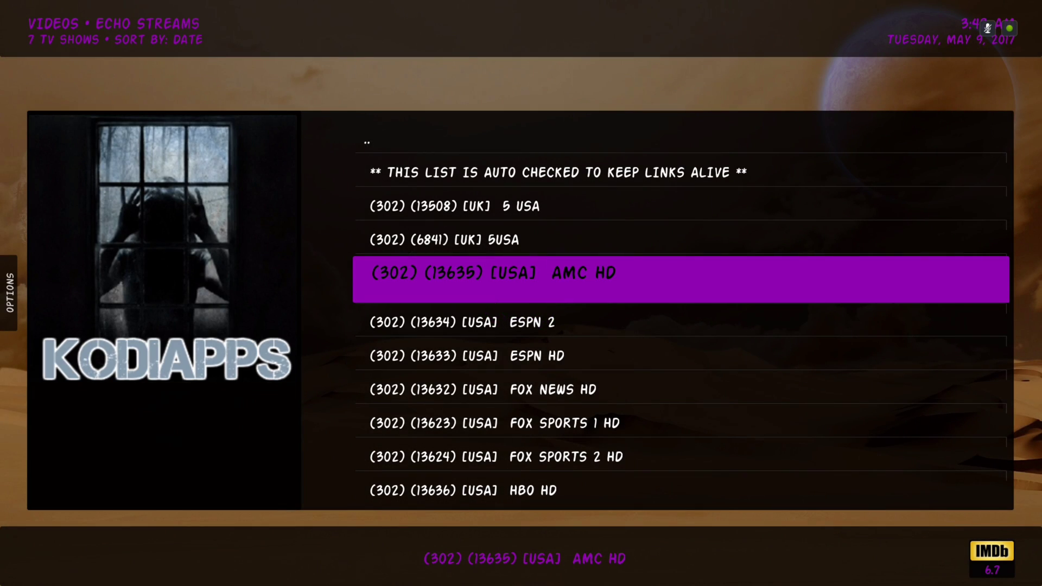
Step: Look through the USA channels below AMC HD, moving back to ESPN HD and on to Fox Sports 2 HD
key(Down)
key(Down)
key(Down)
key(Down)
key(Down)
key(Down)
key(Down)
key(Down)
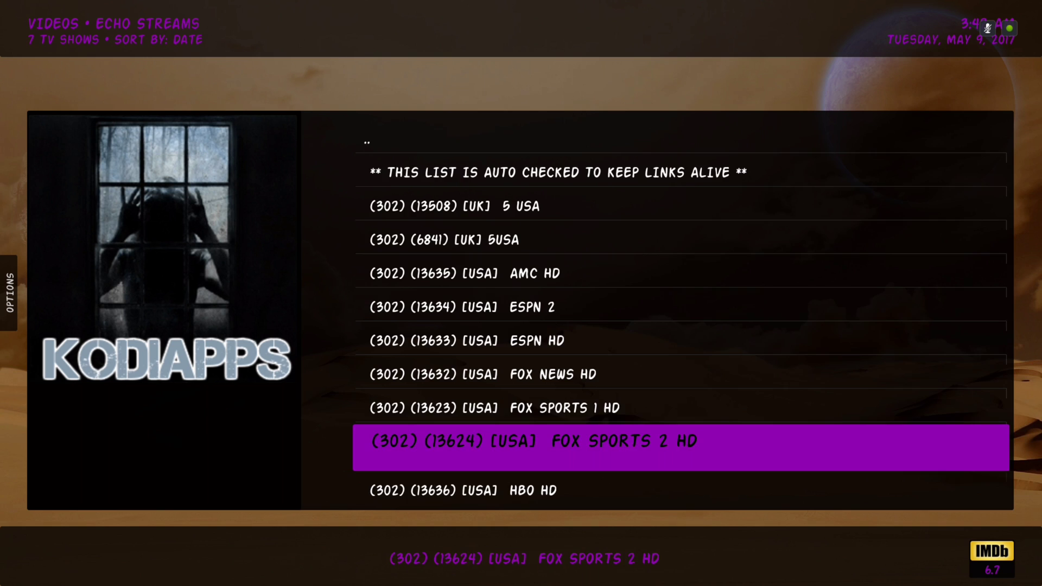
key(Up)
key(Up)
key(Up)
key(Up)
key(Up)
key(Up)
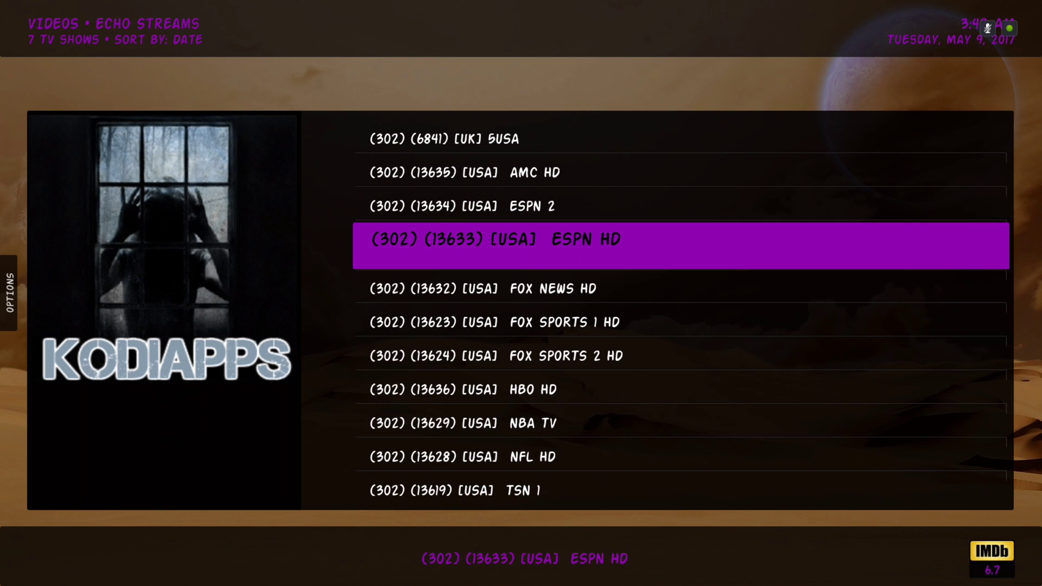
key(Down)
key(Down)
key(Down)
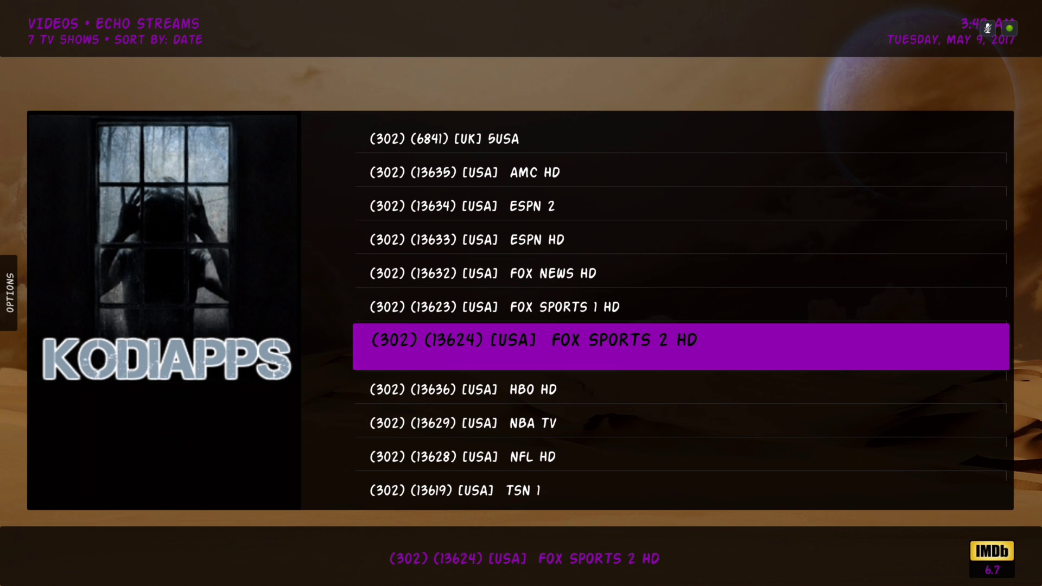
Step: Return to the Ethereal TV categories and move from USA to Sports
key(BackSpace)
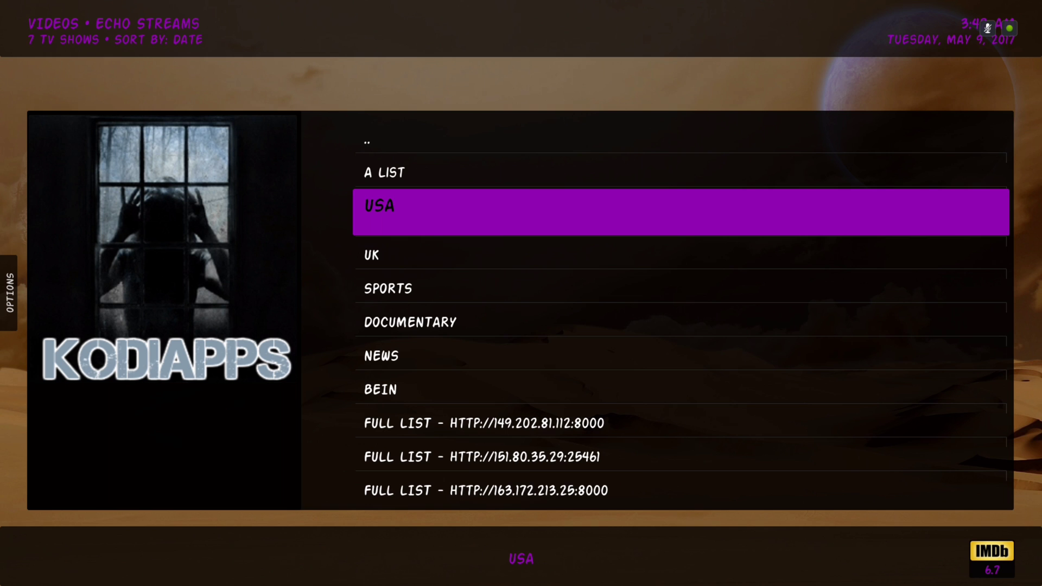
key(Down)
key(Down)
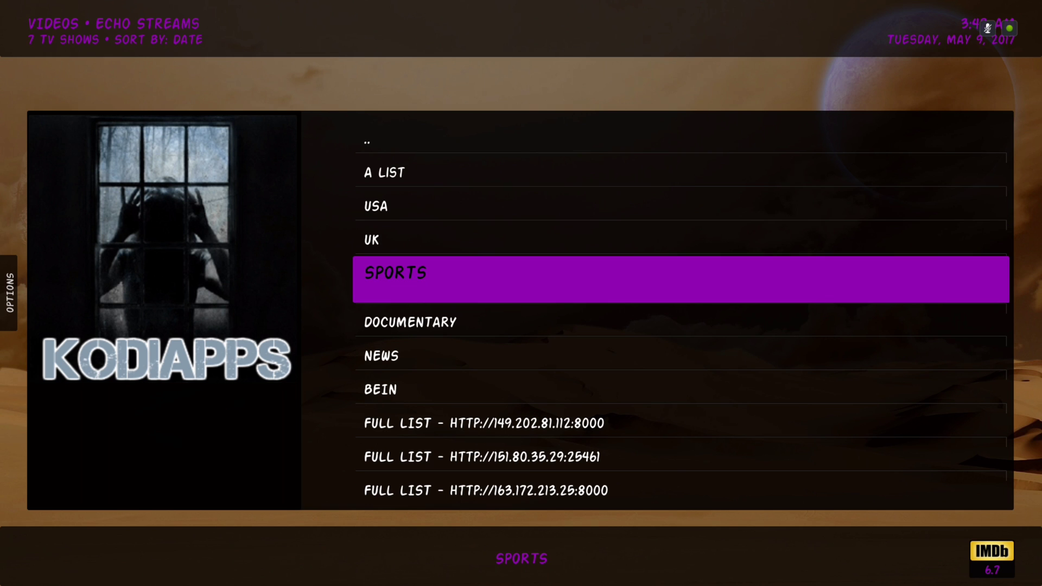
Step: Leave the Ethereal TV categories, return to the home screen and move to Exodus
key(BackSpace)
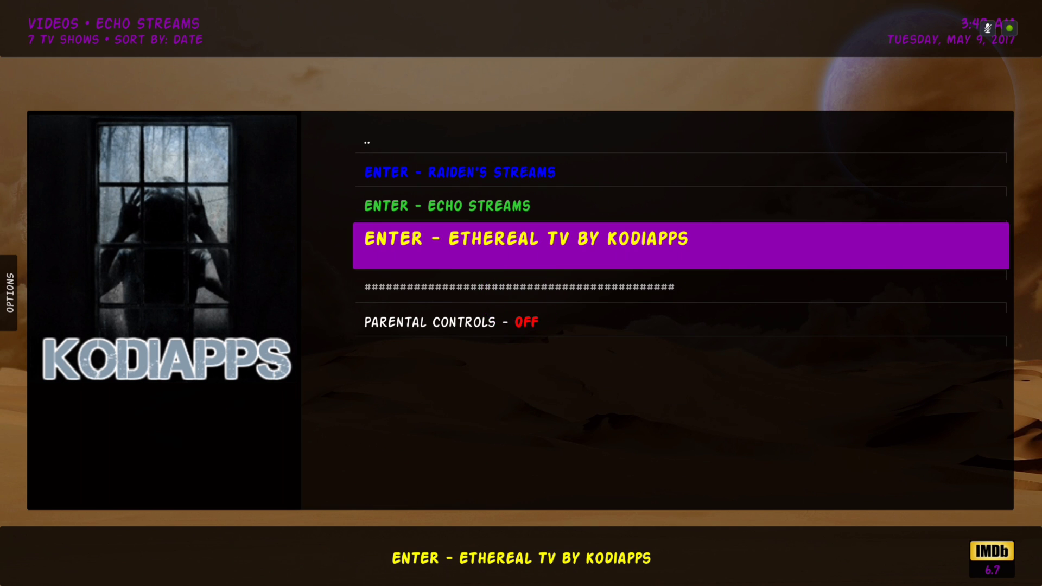
key(Escape)
key(Right)
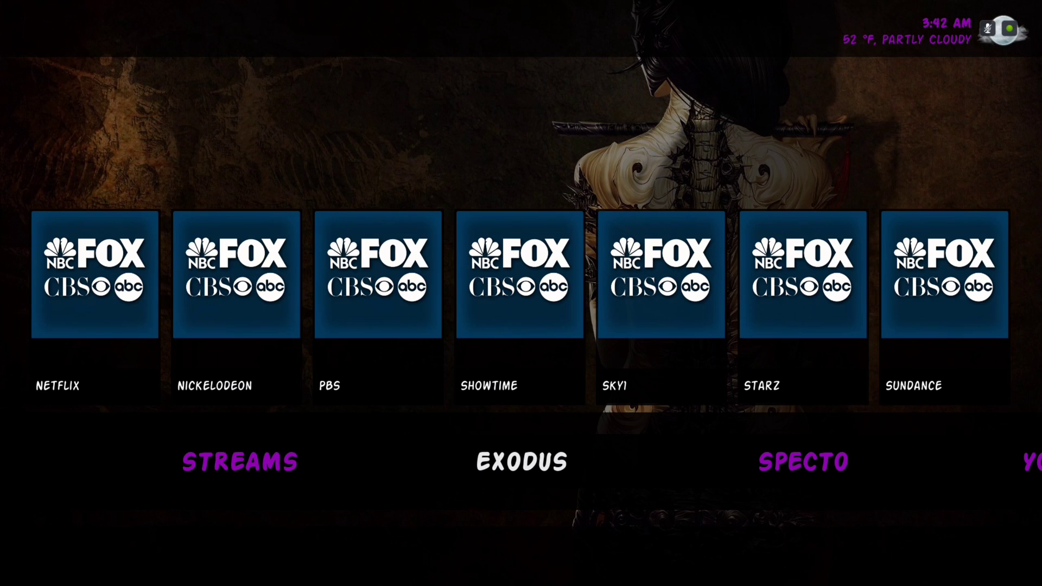
Step: Enter the Exodus networks row and open the Netflix network
key(Up)
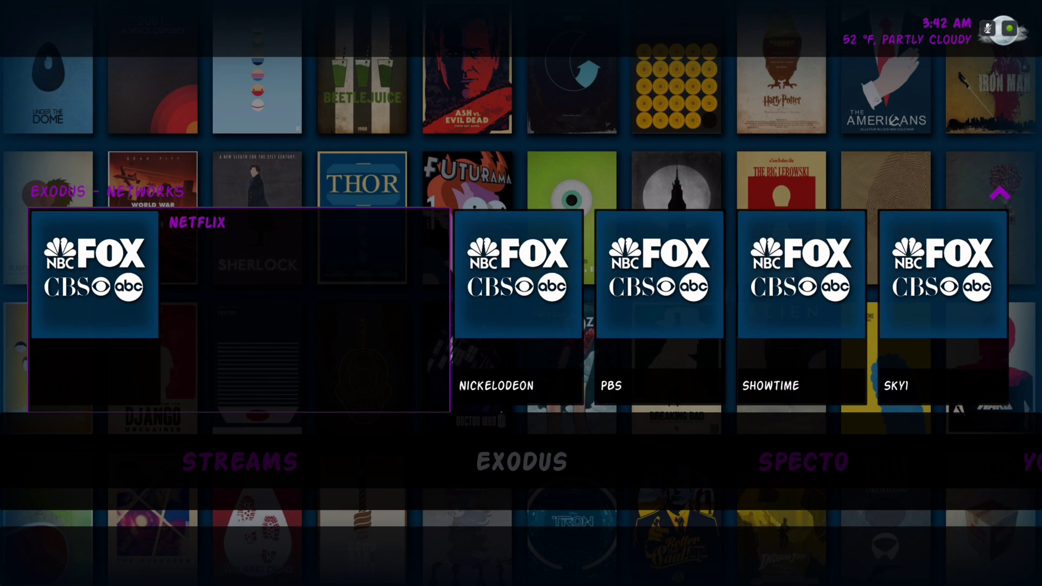
key(Right)
key(Left)
key(Right)
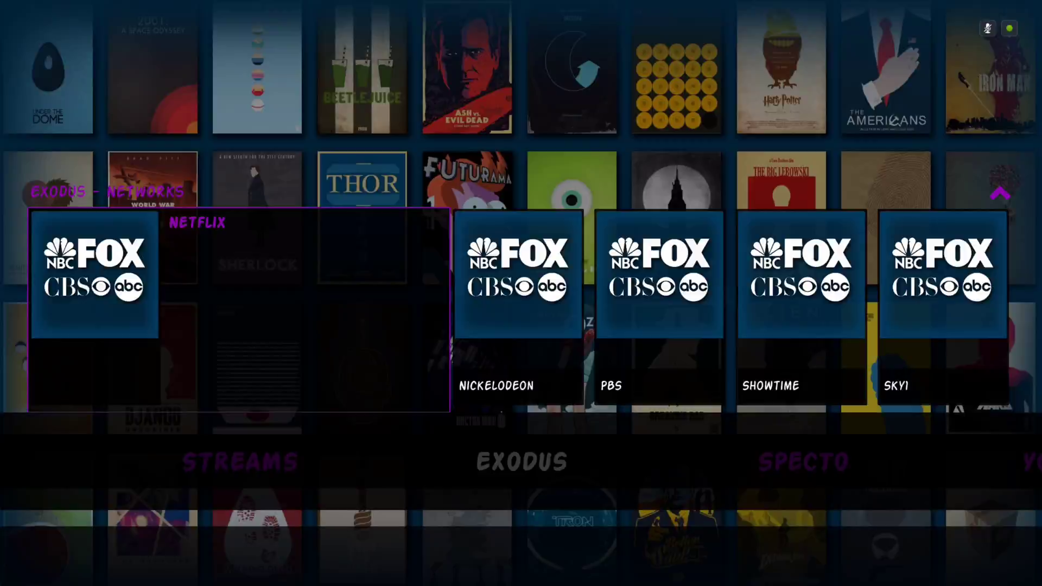
key(Return)
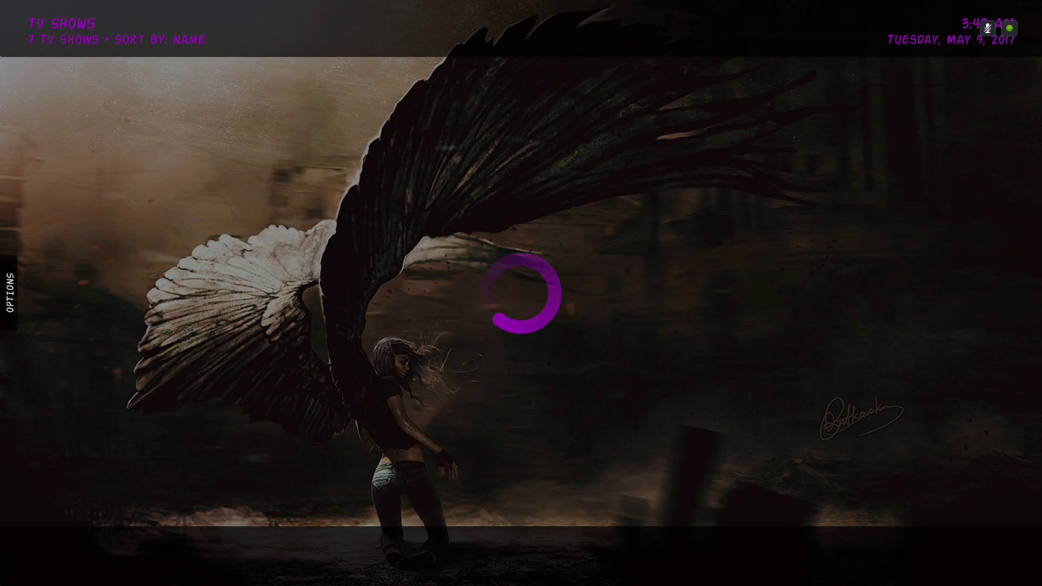
Step: Look through the Netflix TV shows from Fuller House on past Longmire and Lovesick to Unbreakable Kimmy Schmidt
key(Down)
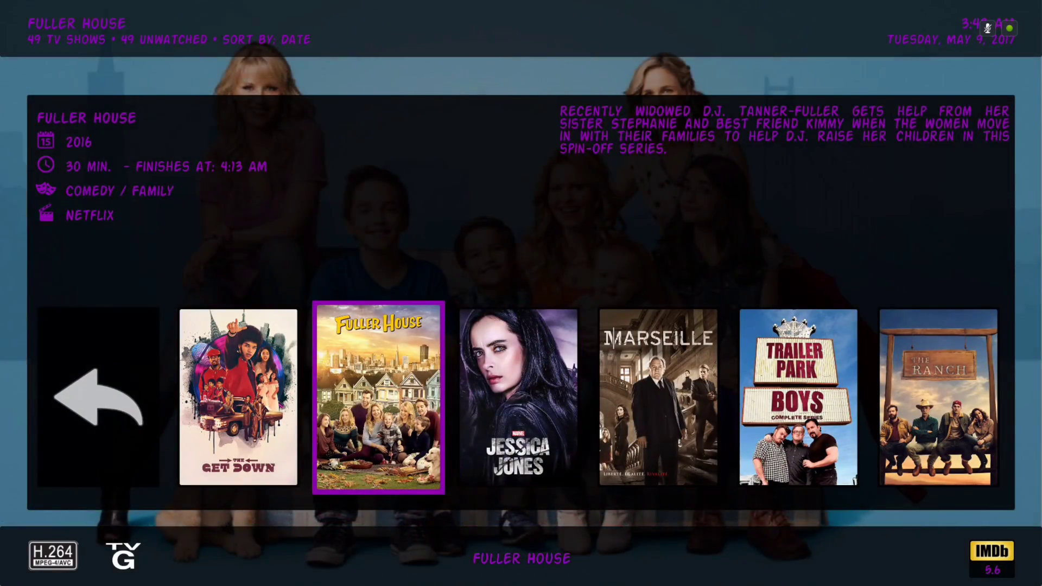
key(Right)
key(Right)
key(Right)
key(Right)
key(Right)
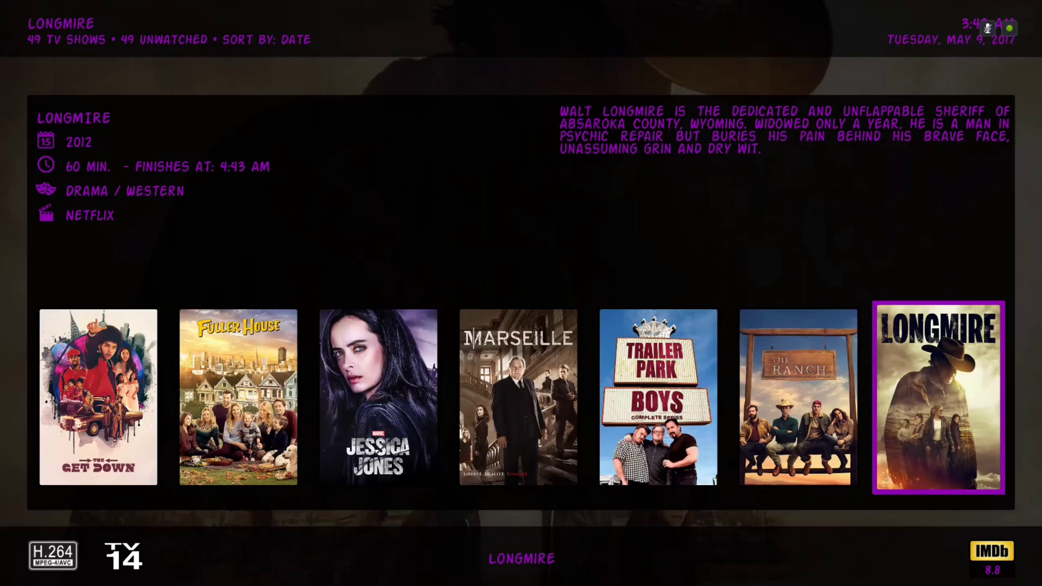
key(Right)
key(Right)
key(Right)
key(Right)
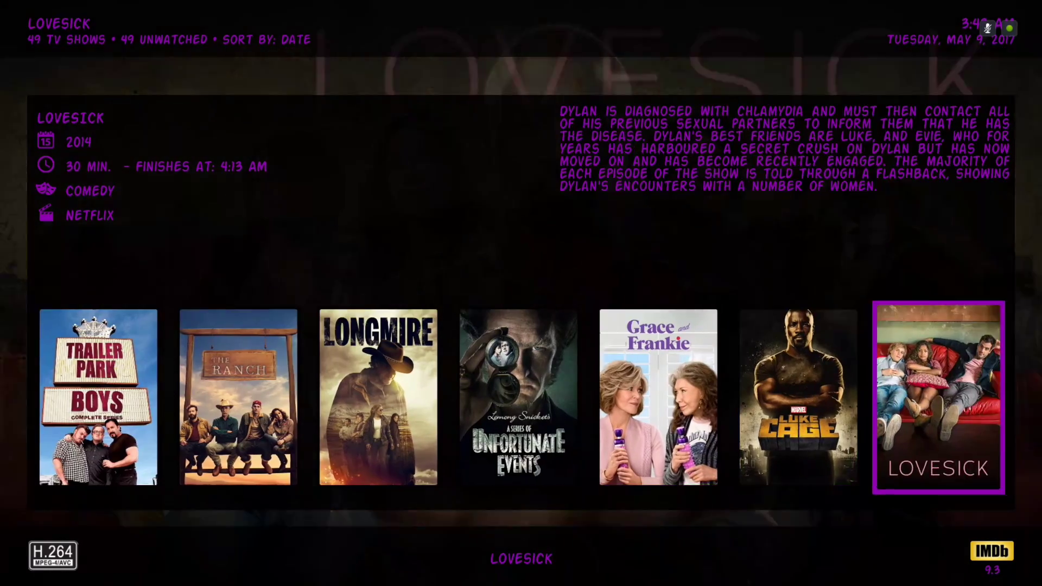
key(Right)
key(Right)
key(Right)
key(Right)
key(Right)
key(Right)
key(Right)
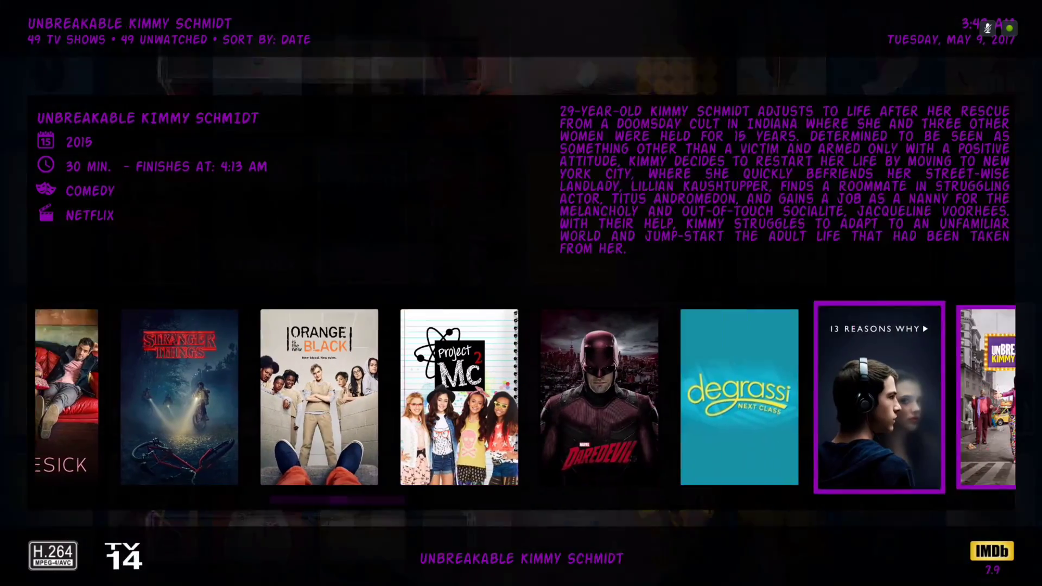
key(Right)
Step: Look back through the Netflix shows to A Series of Unfortunate Events and return to the Exodus networks row
key(Left)
key(Left)
key(Left)
key(Left)
key(Left)
key(Left)
key(Left)
key(Left)
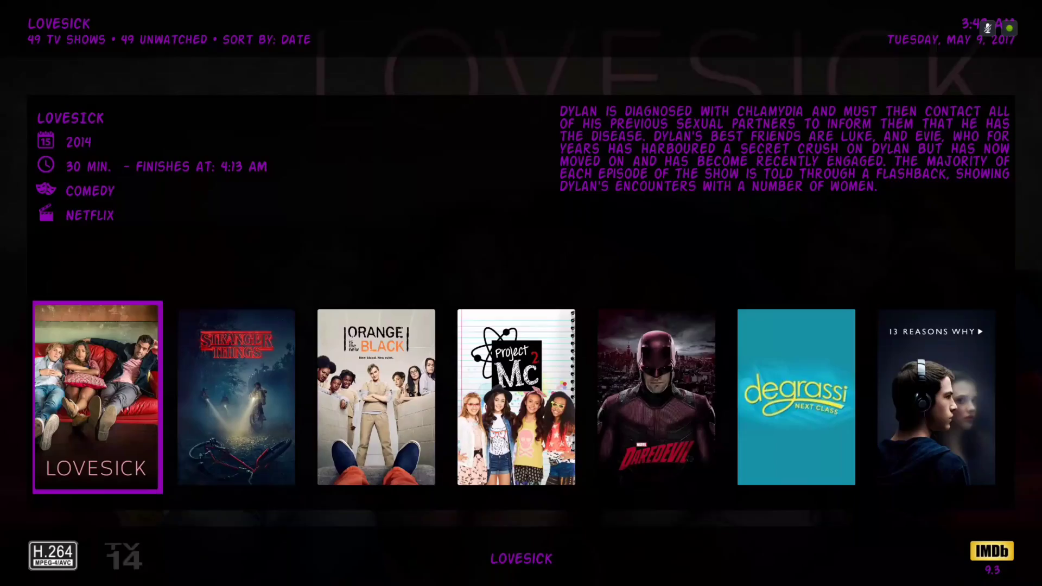
key(Left)
key(Left)
key(Left)
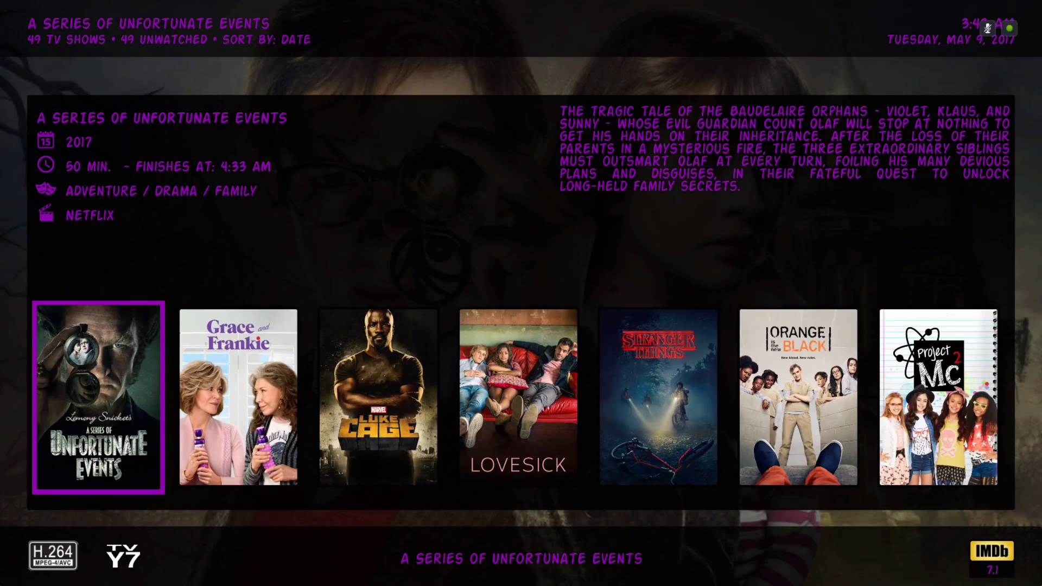
key(Left)
key(BackSpace)
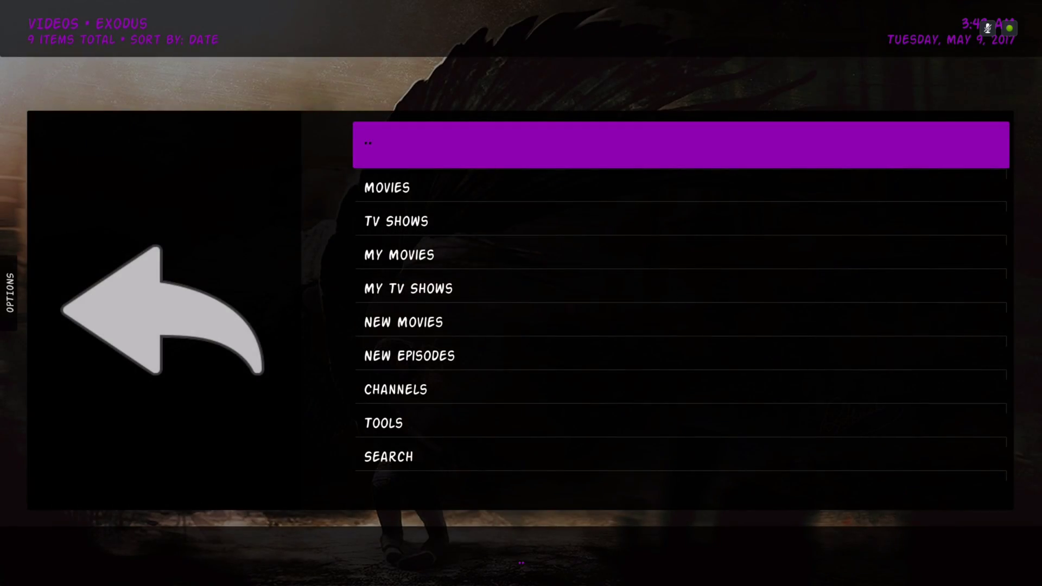
key(BackSpace)
key(BackSpace)
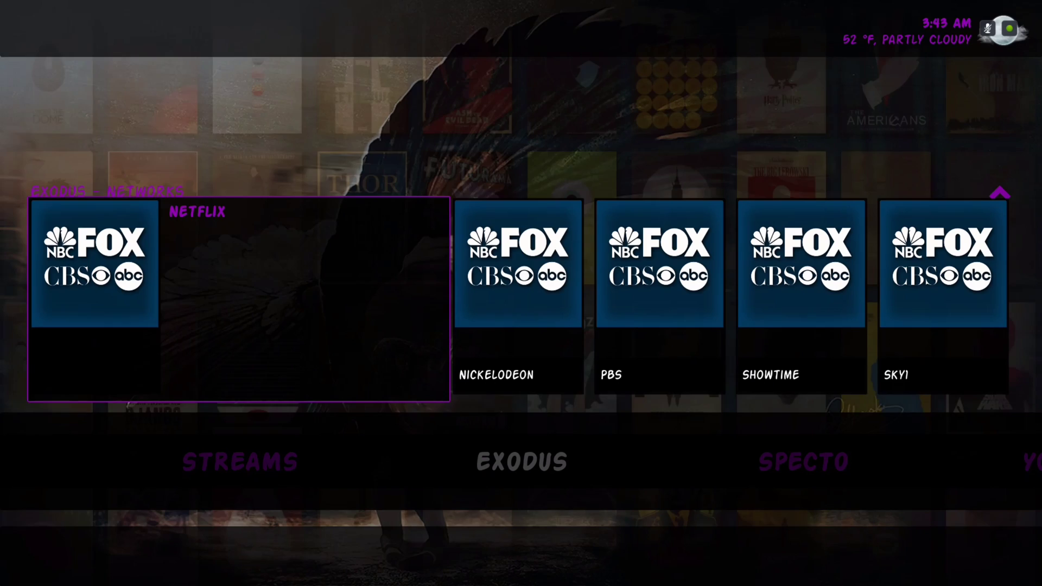
Step: Move along the Exodus networks past Showtime and Starz and open TLC
key(Right)
key(Right)
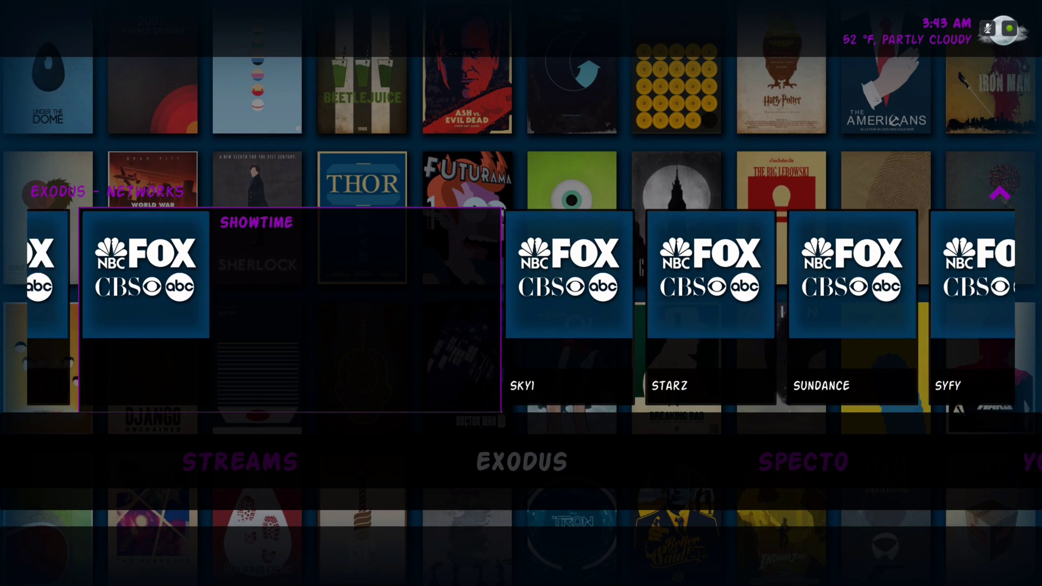
key(Right)
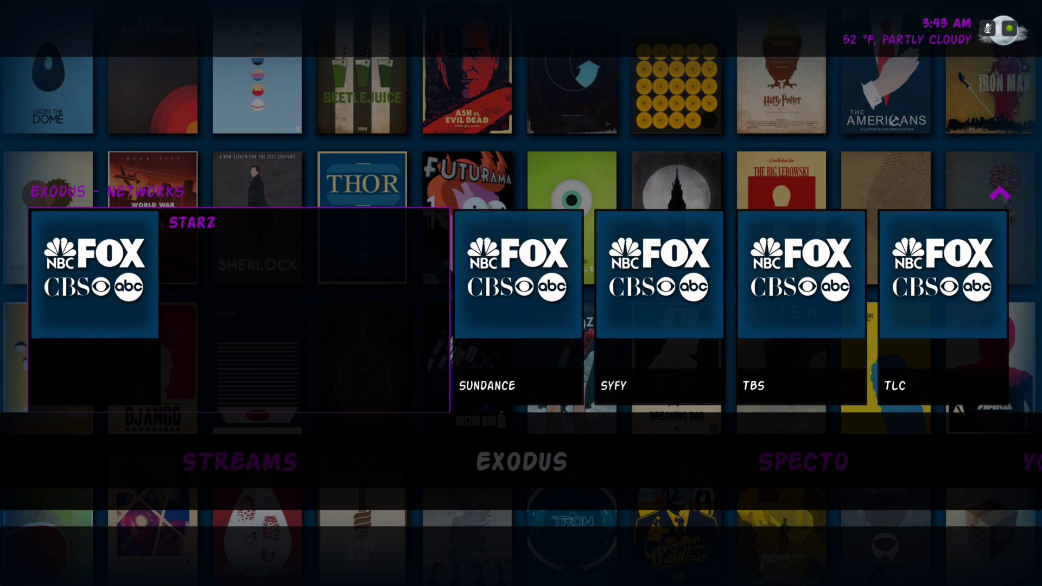
key(Right)
key(Right)
key(Right)
key(Right)
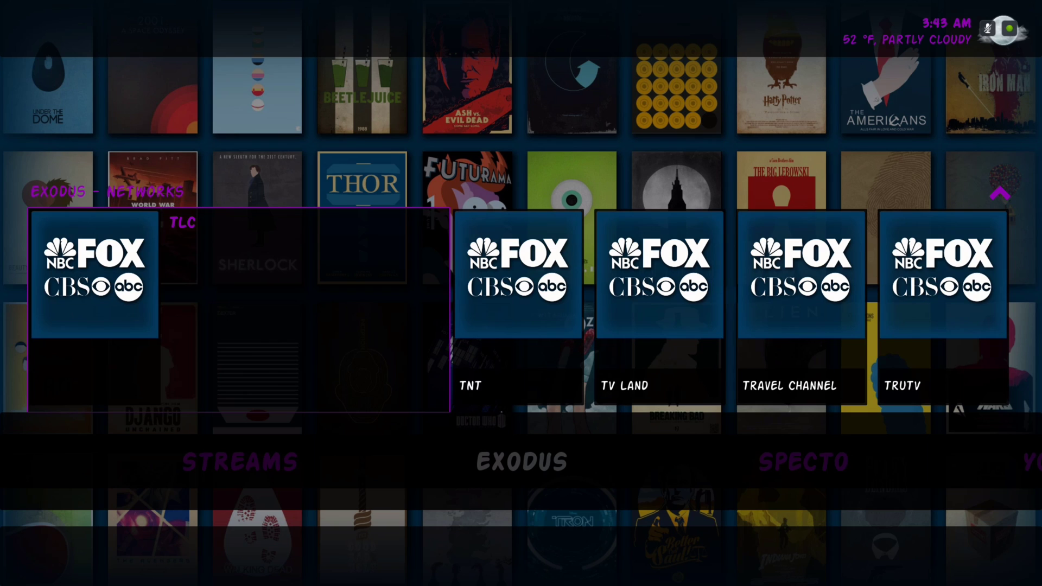
key(Return)
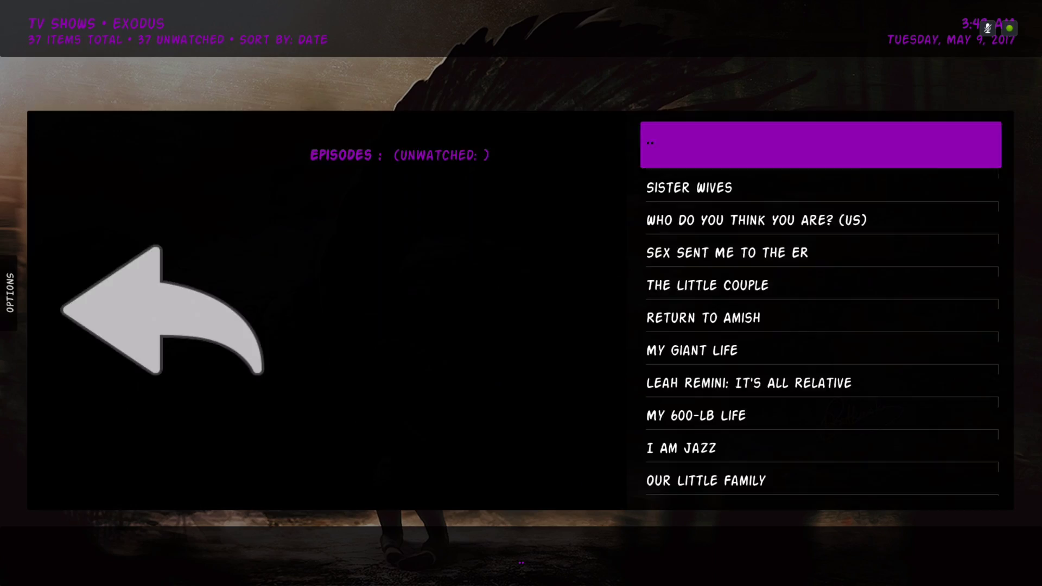
Step: Look through the TLC shows from Sister Wives past Our Little Family and return to Exodus on the home screen
key(Right)
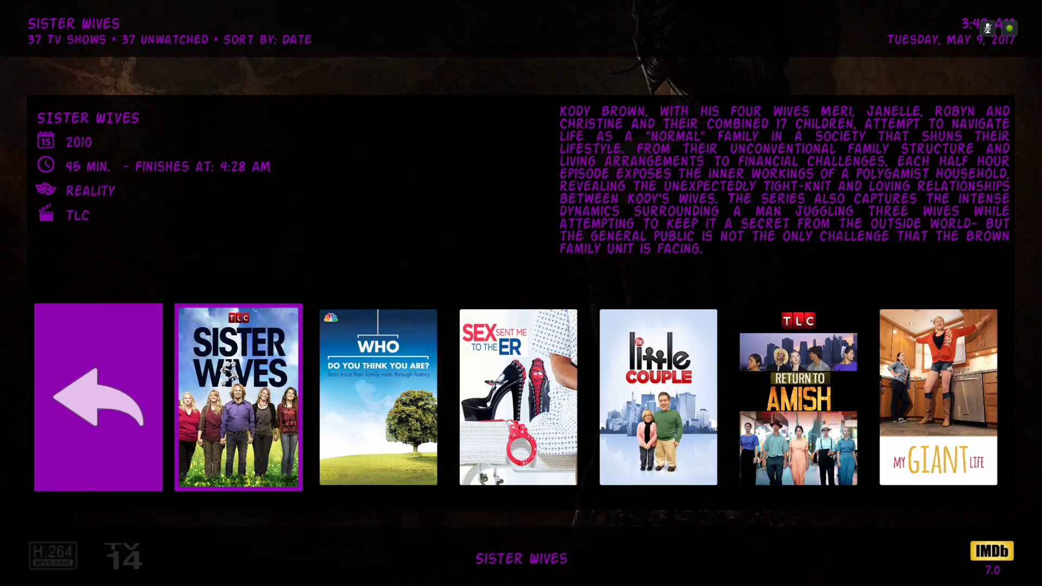
key(Right)
key(Right)
key(Right)
key(Right)
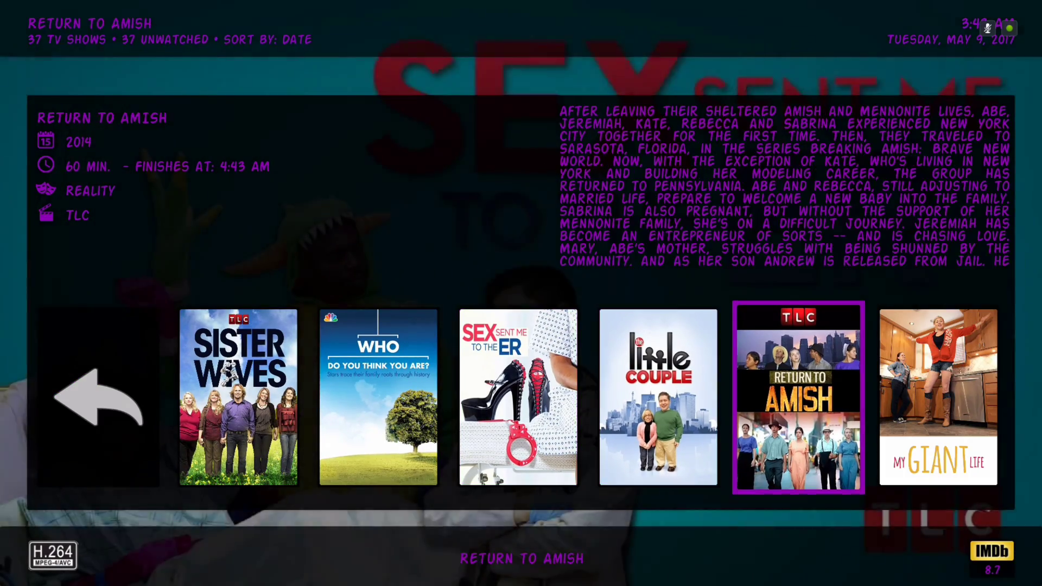
key(Right)
key(Right)
key(Right)
key(Right)
key(Right)
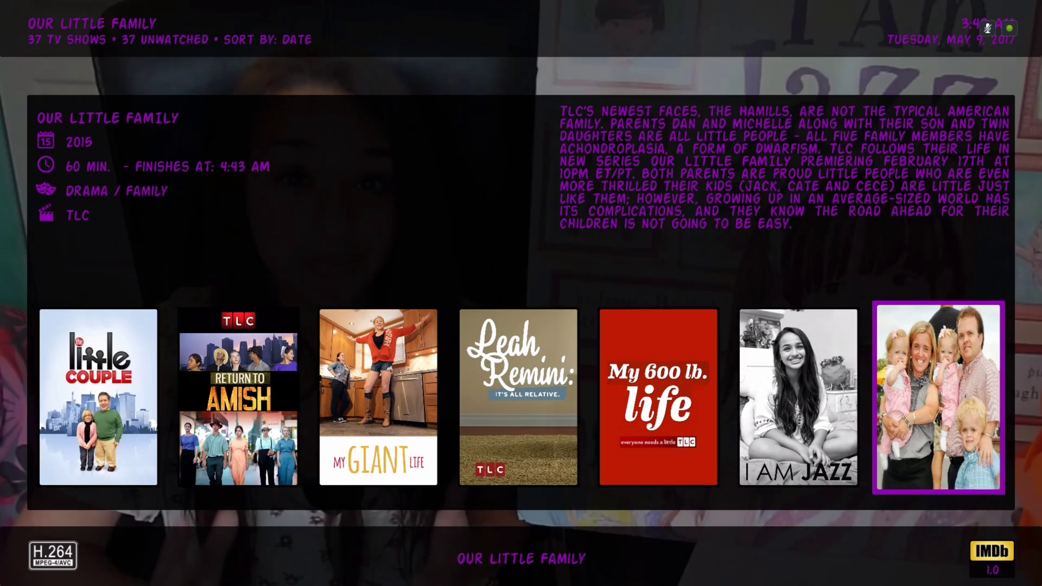
key(Right)
key(BackSpace)
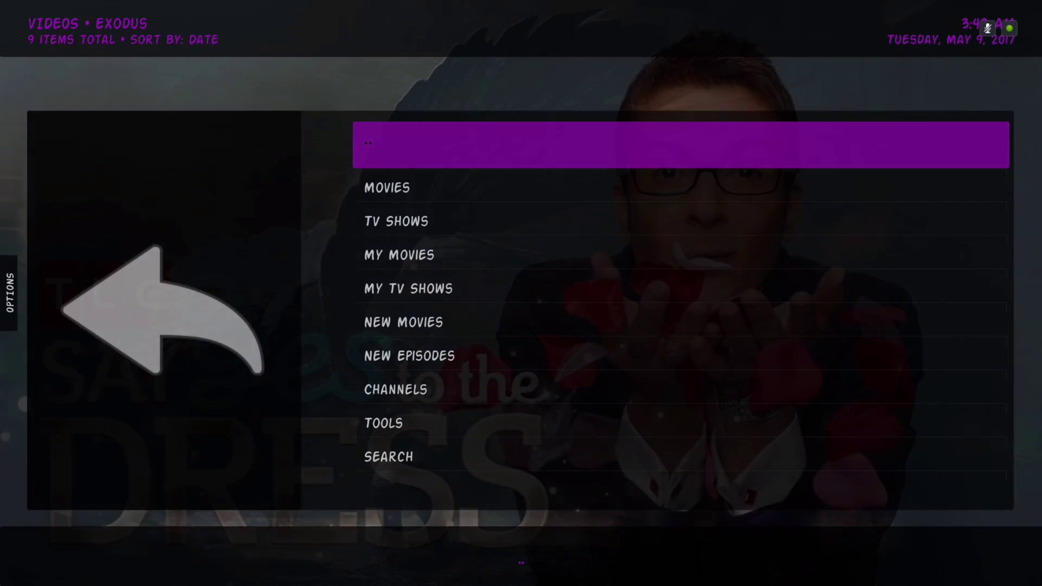
key(Escape)
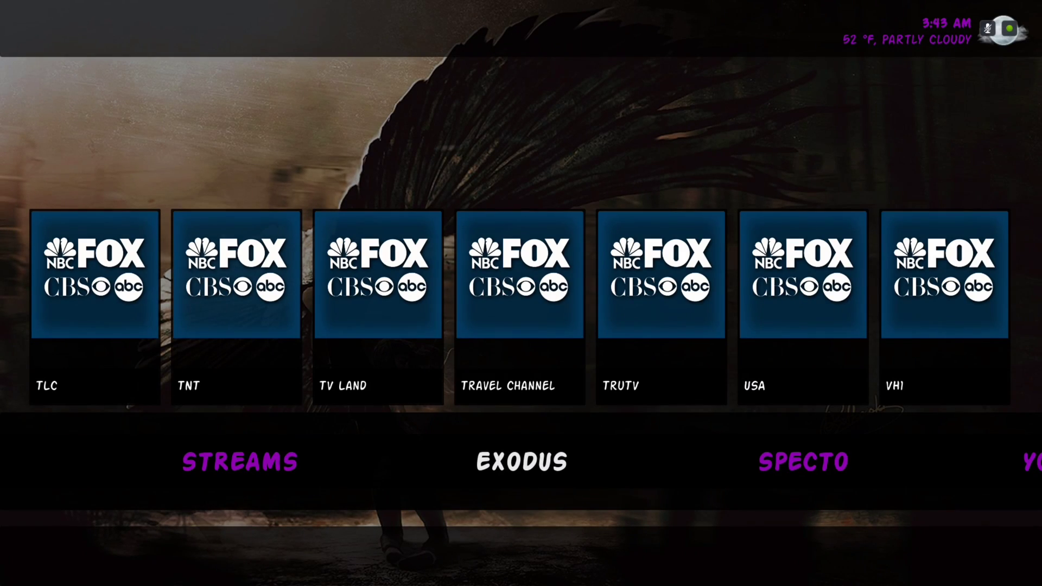
Step: Move to Specto and look through its on-the-air TV shows from The Big Bang Theory on to Veep
key(Right)
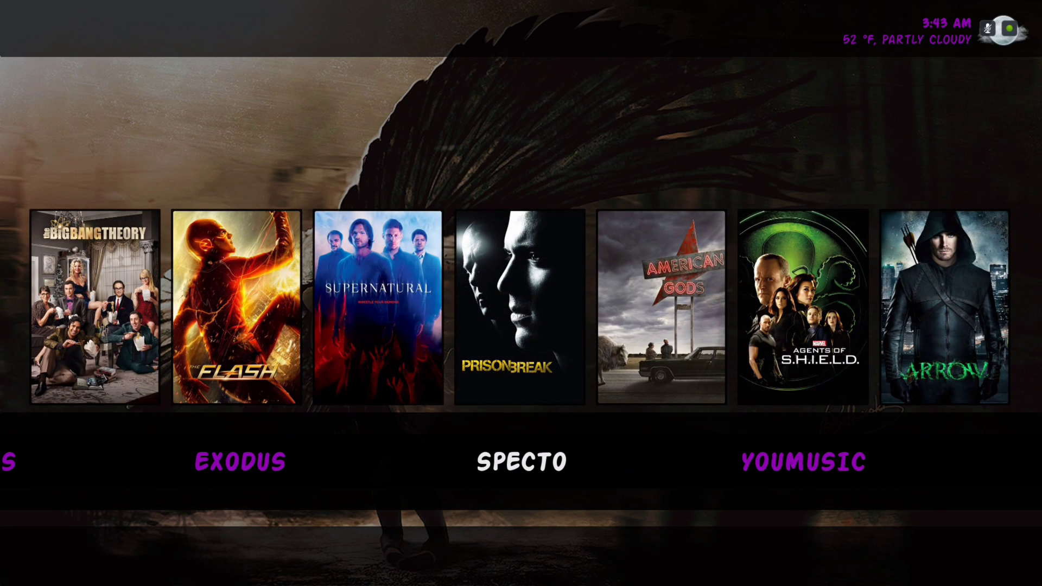
key(Up)
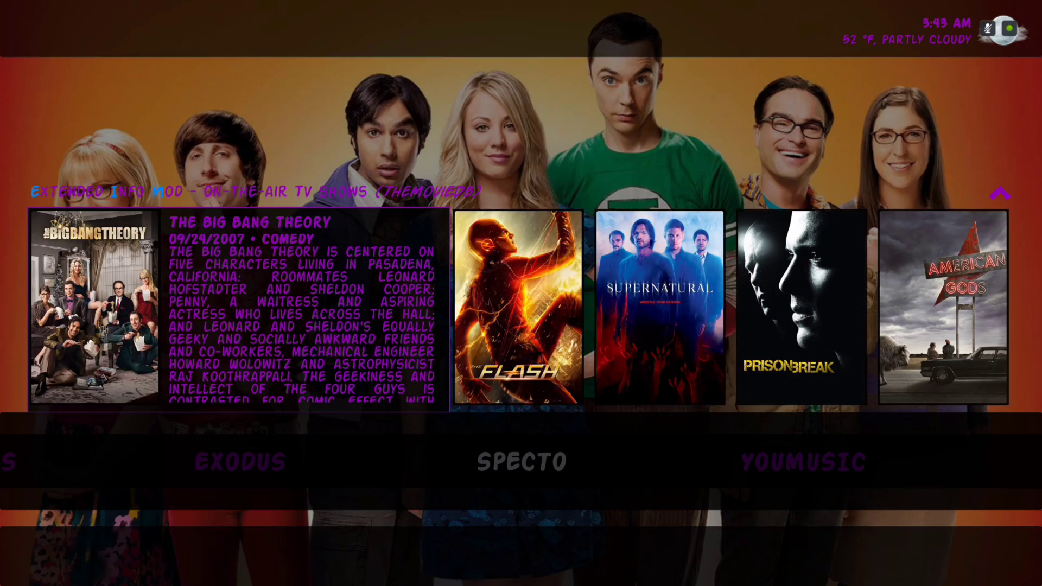
key(Right)
key(Right)
key(Right)
key(Right)
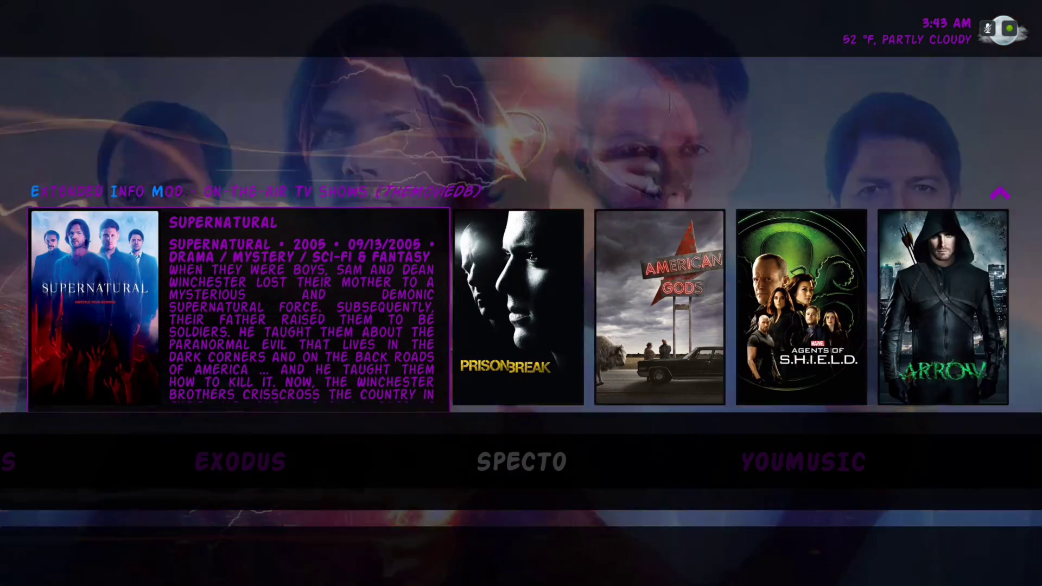
key(Right)
key(Right)
key(Right)
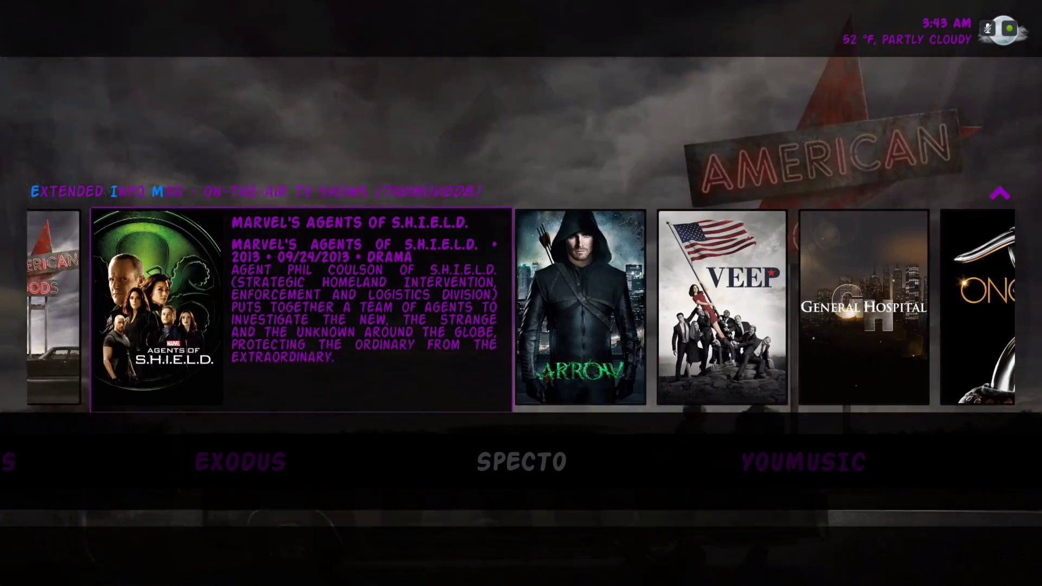
key(Down)
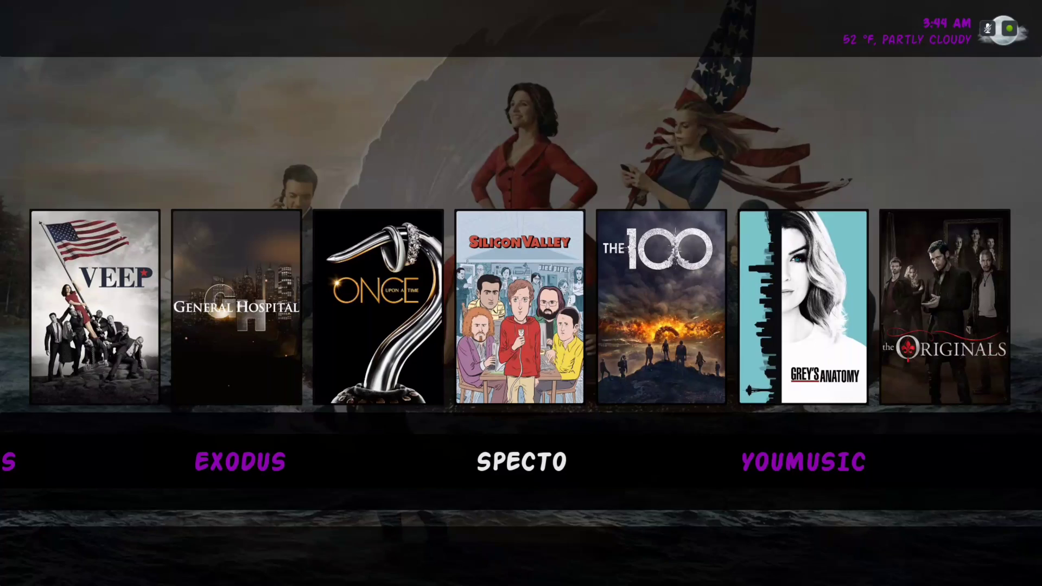
Step: Move to YouMusic and look at its MP3 Streams shortcut and popular music videos
key(Right)
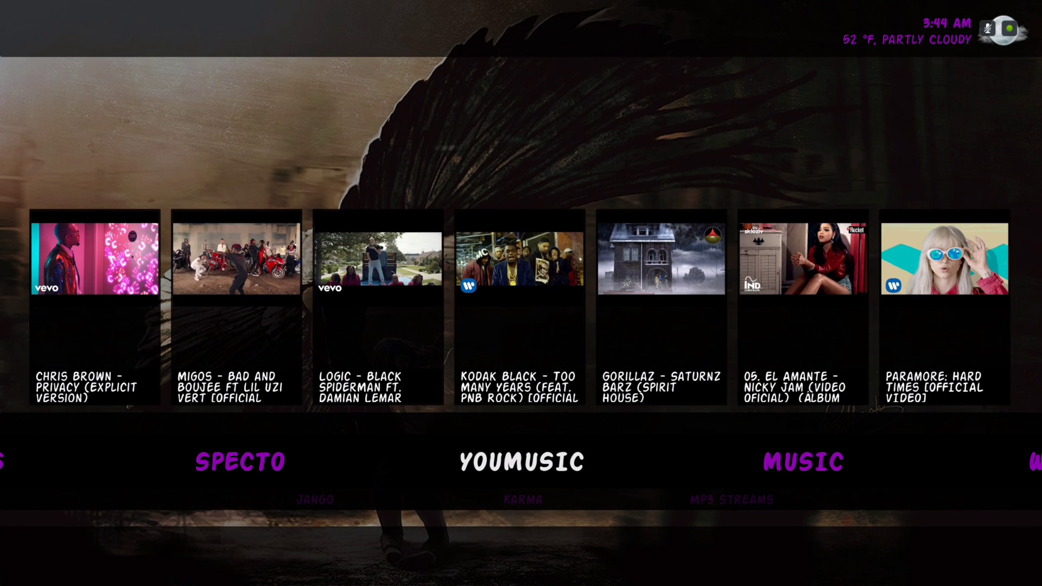
key(Down)
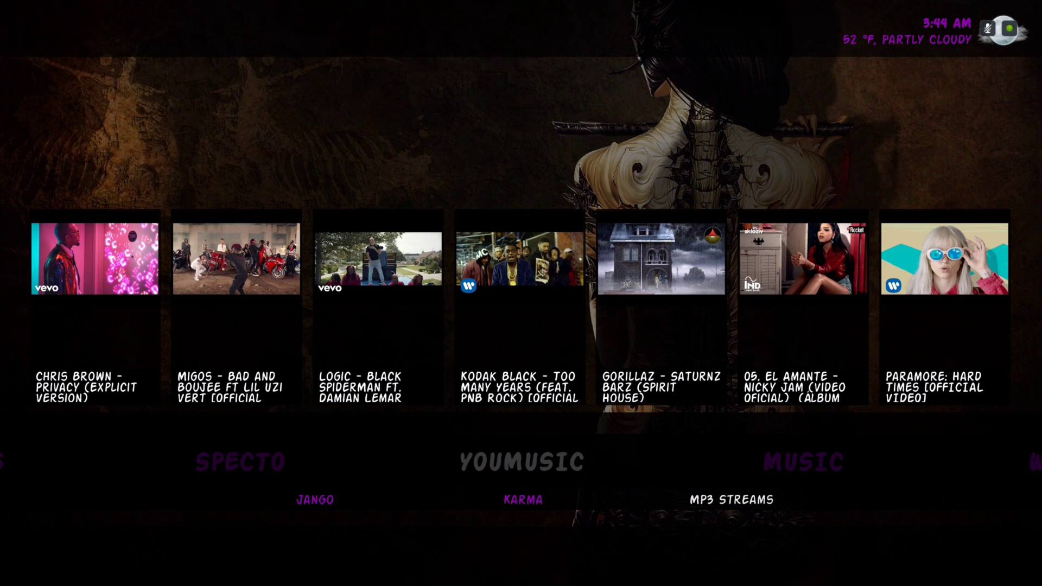
key(Up)
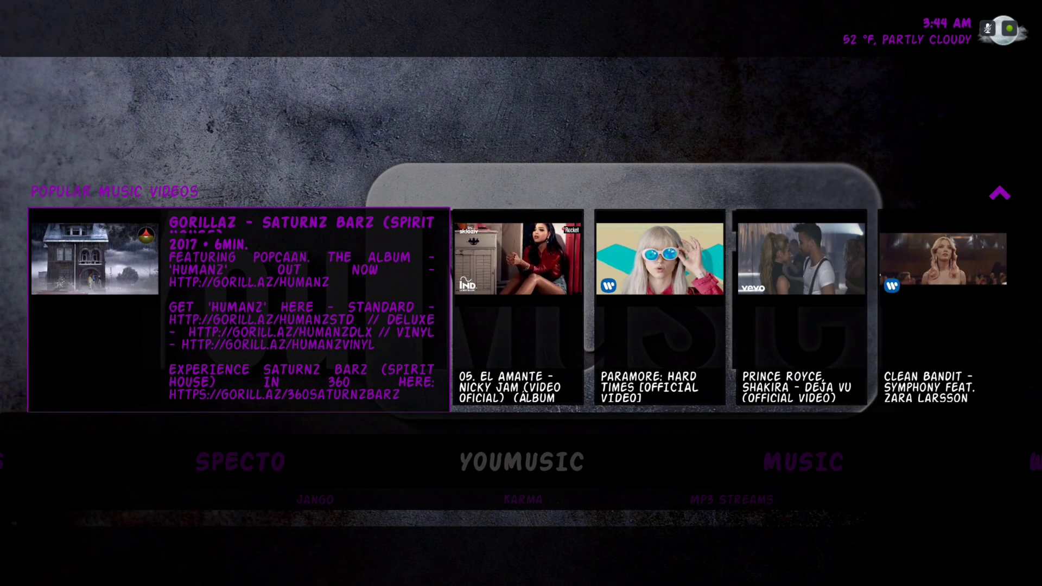
key(Right)
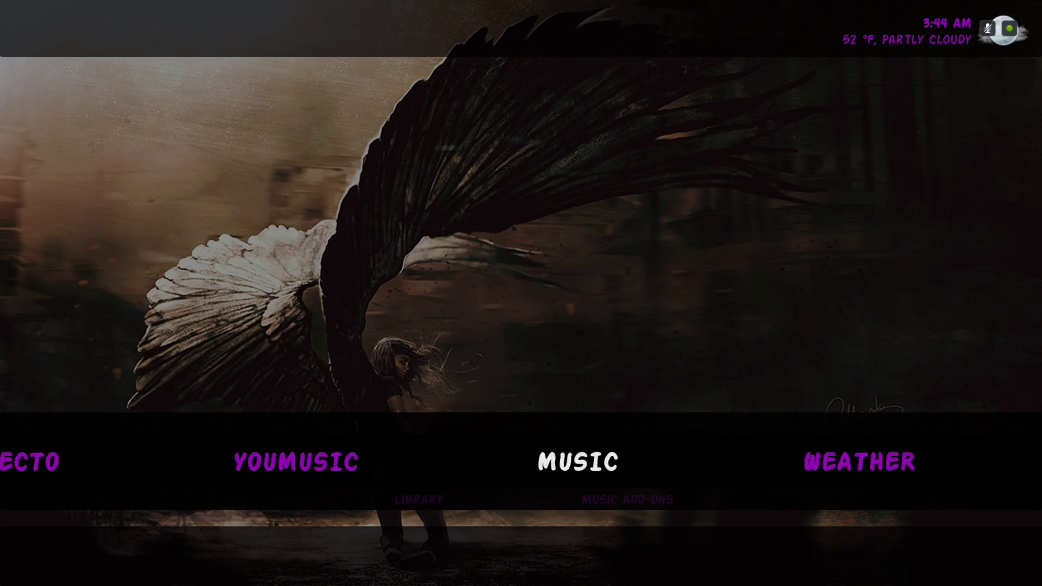
Step: Move past Music to Weather and look through the daily forecast from Tuesday to Friday
key(Right)
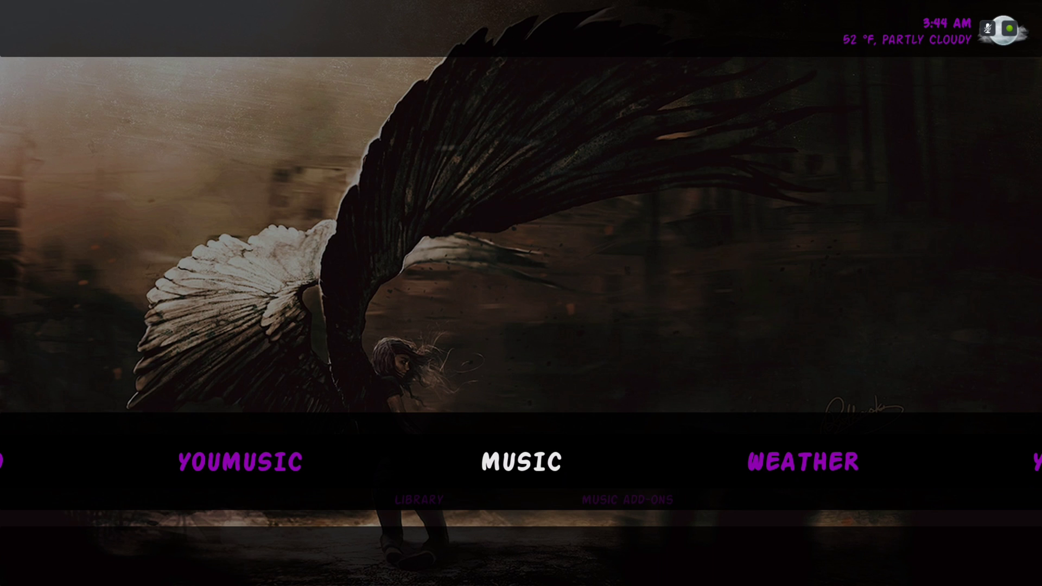
key(Right)
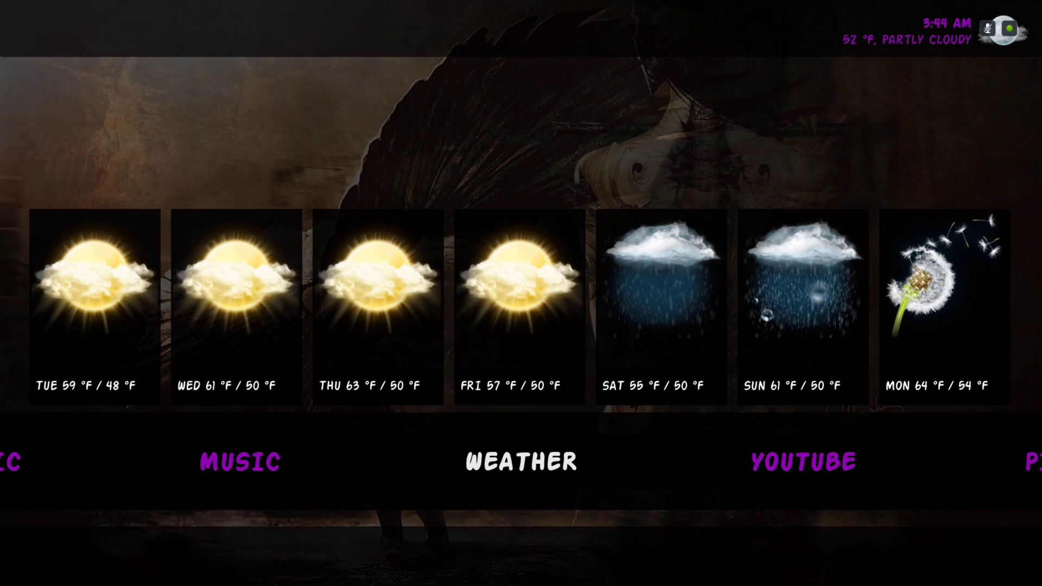
key(Up)
key(Down)
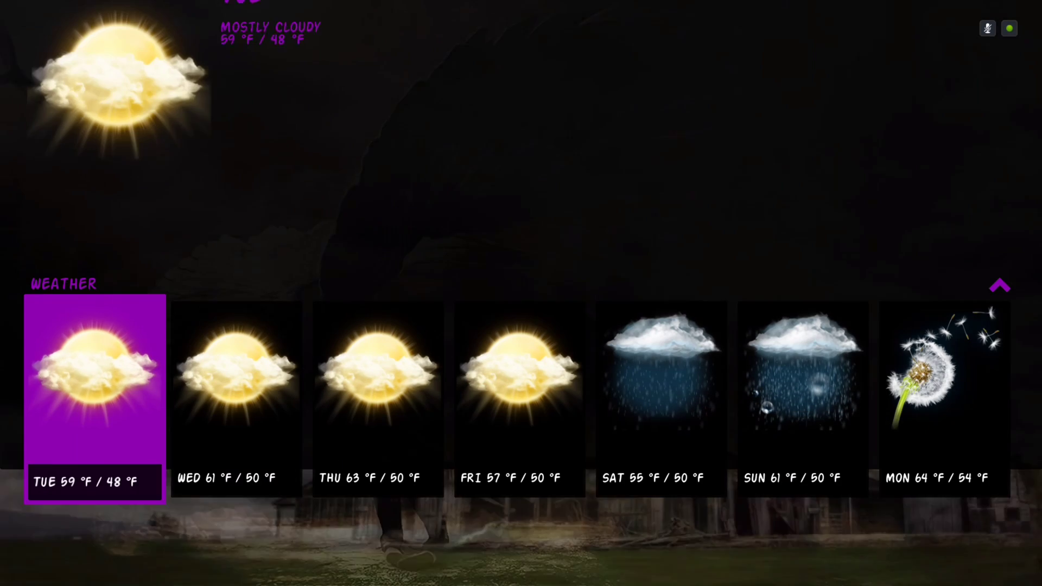
key(Right)
key(Right)
key(Right)
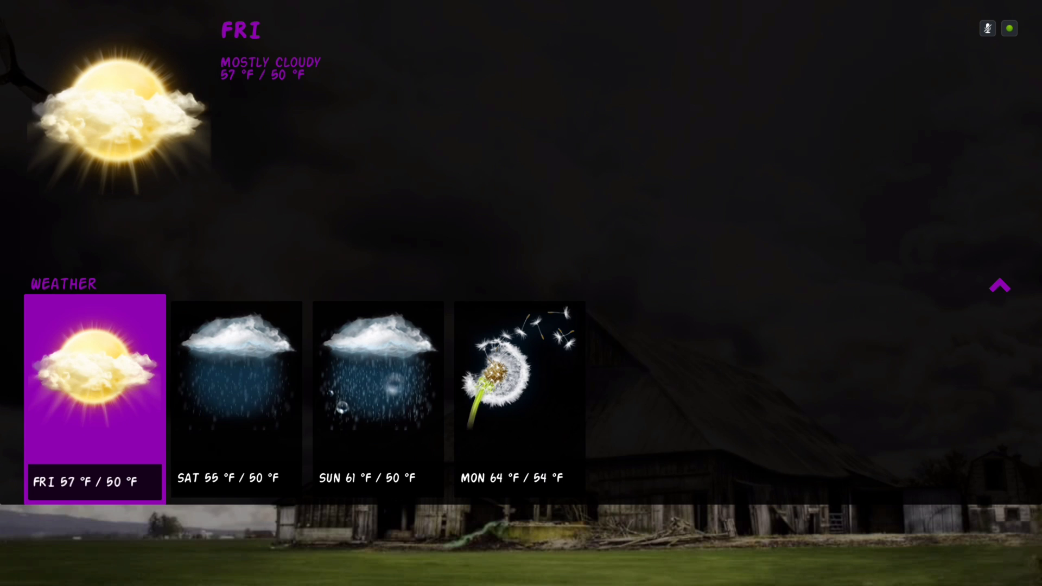
Step: Look back through the daily weather forecast and return to Weather on the home screen
key(Left)
key(Left)
key(Left)
key(Return)
key(Escape)
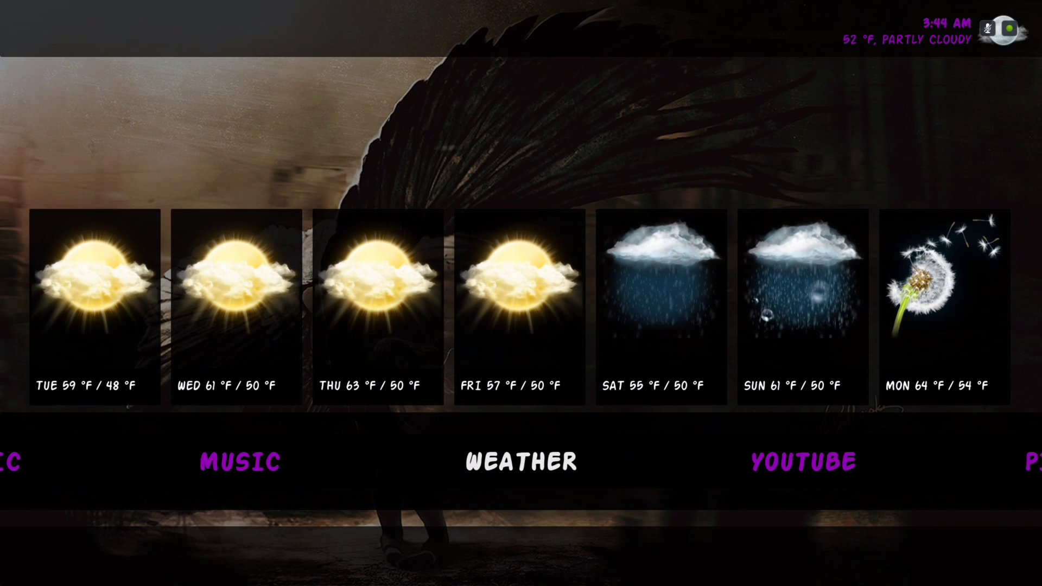
Step: Open YouTube from the home screen, look through its entries such as Live and Settings, and return home
key(Right)
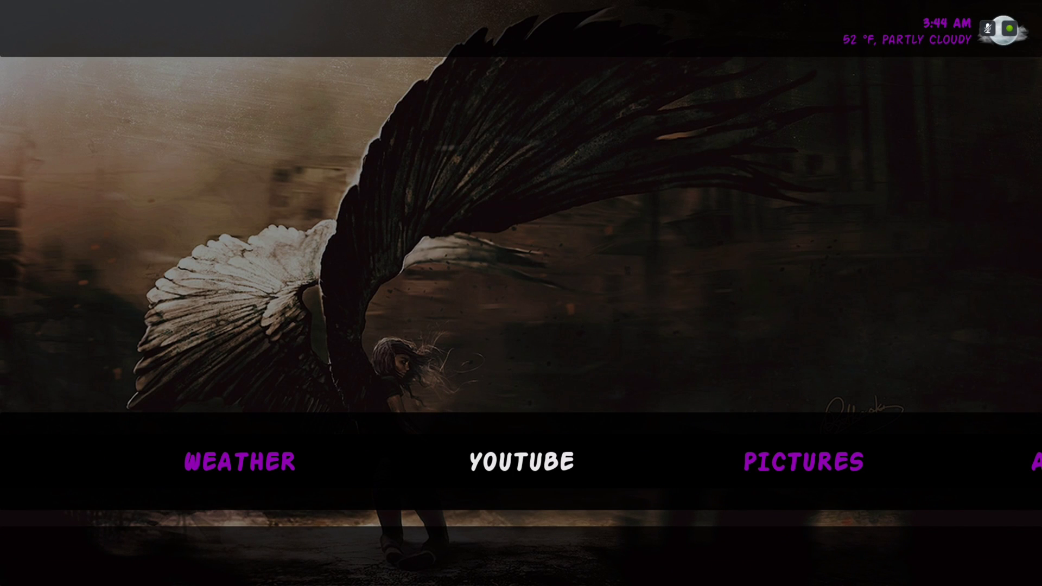
key(Return)
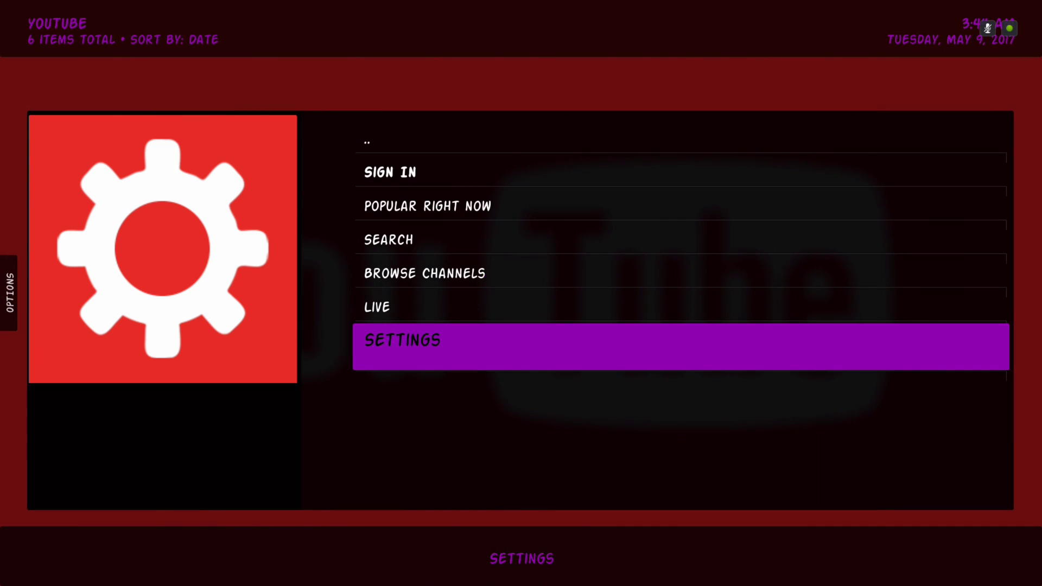
key(Up)
key(Up)
key(Up)
key(Down)
key(Down)
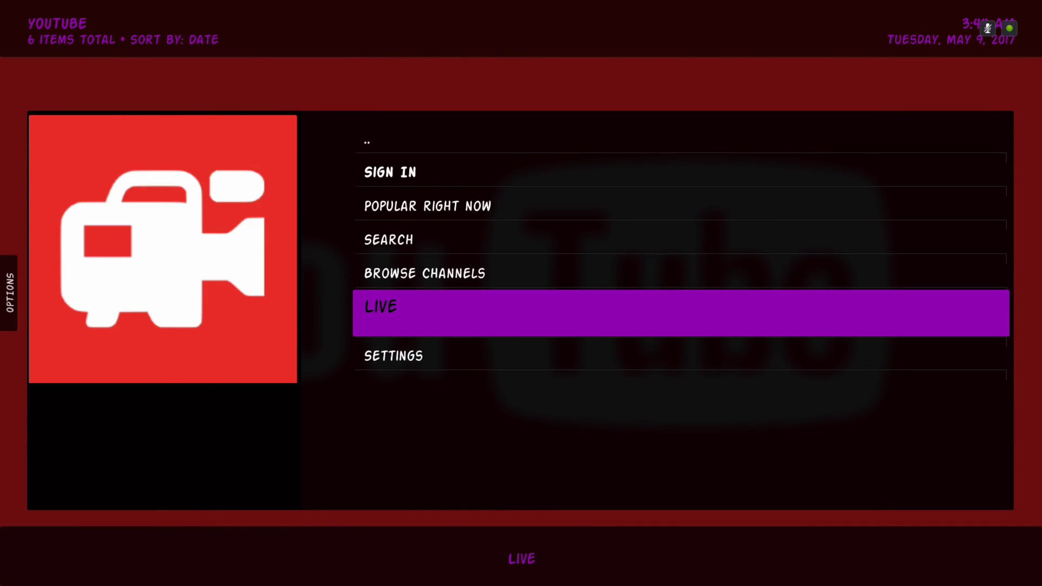
key(BackSpace)
Step: Move past Pictures to Add-ons, look through the program add-ons from Community Portal to Steven Wizard and beyond, and return home
key(Right)
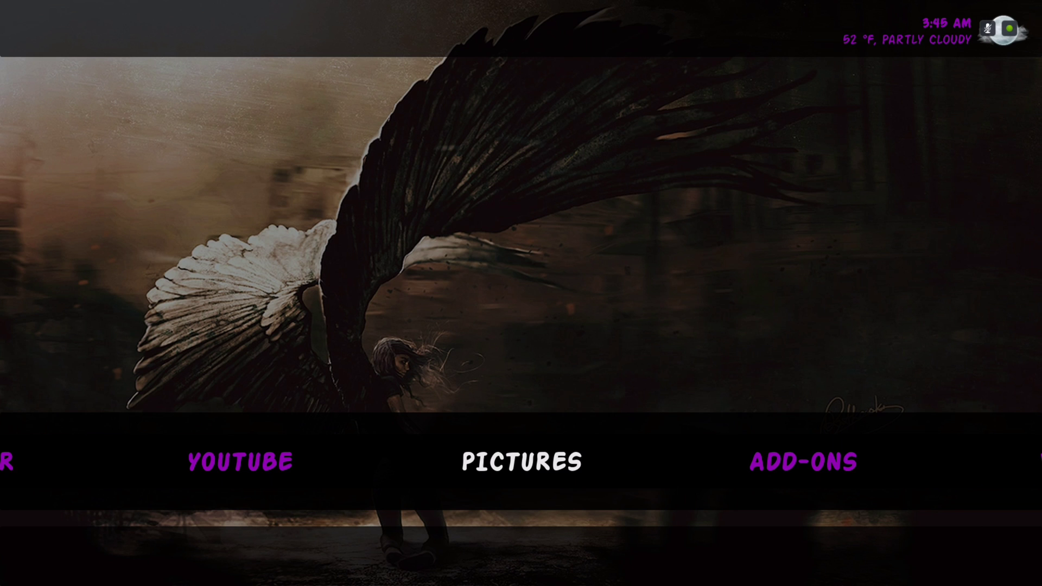
key(Right)
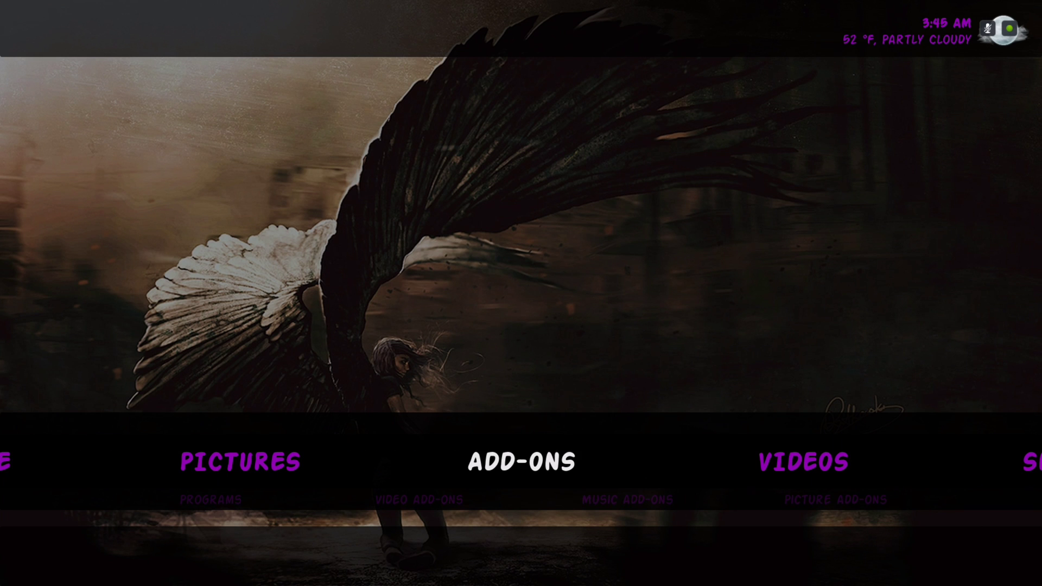
key(Down)
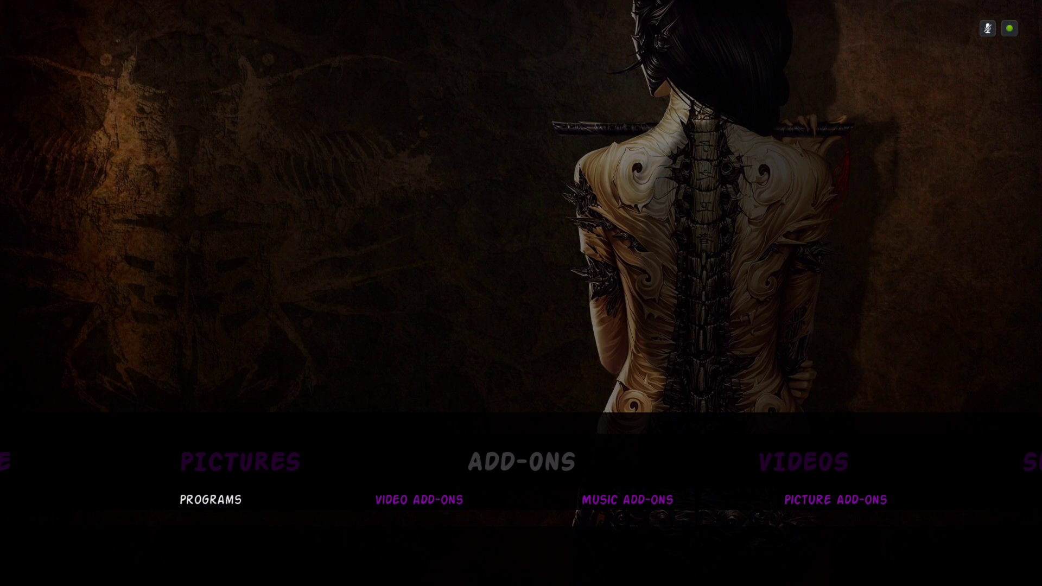
key(Return)
key(Down)
key(Down)
key(Down)
key(Down)
key(Down)
key(Down)
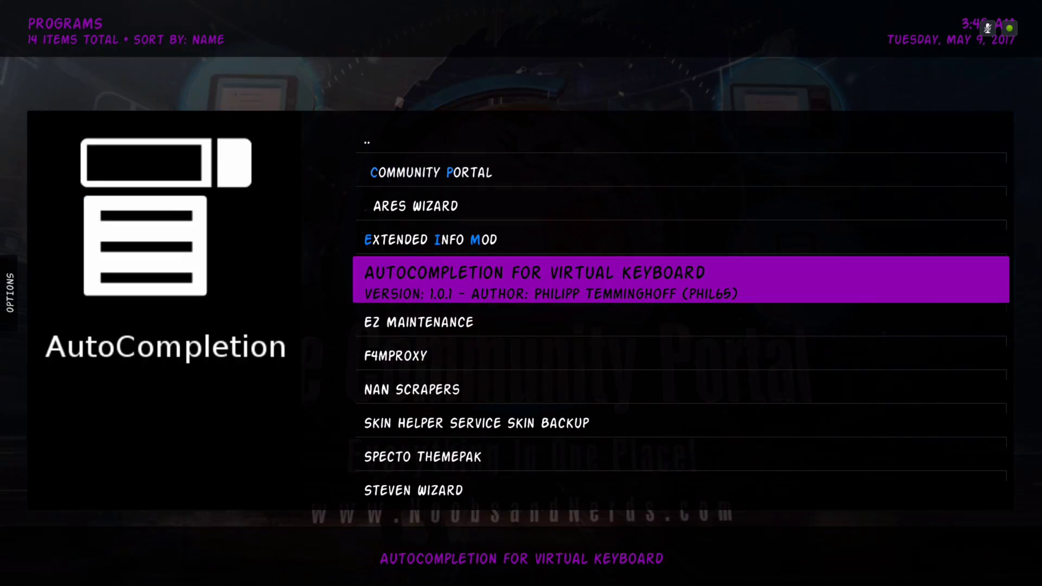
key(Down)
key(Down)
key(Down)
key(Down)
key(Down)
key(Down)
key(Down)
key(Down)
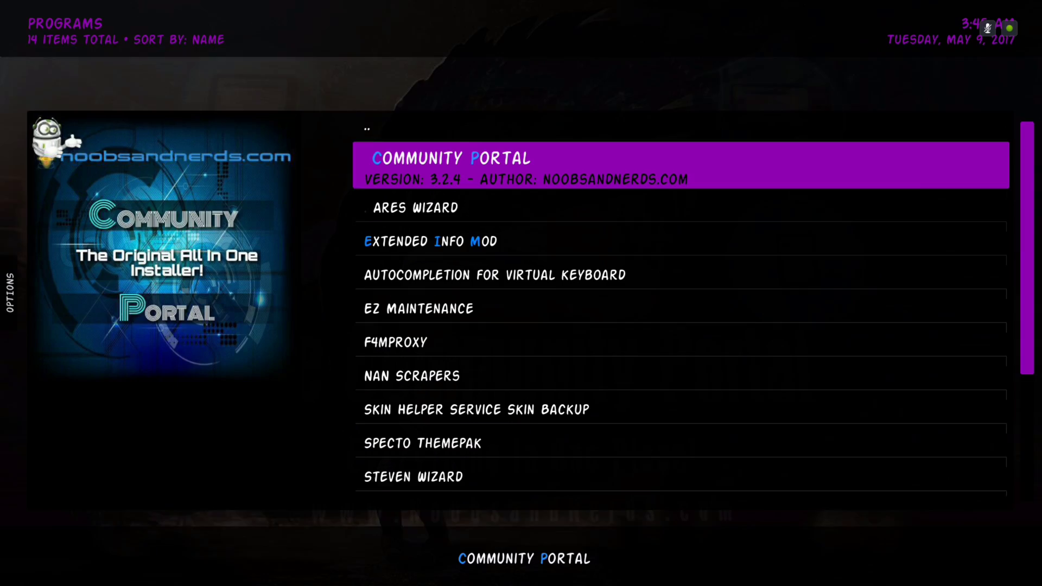
key(Up)
key(Down)
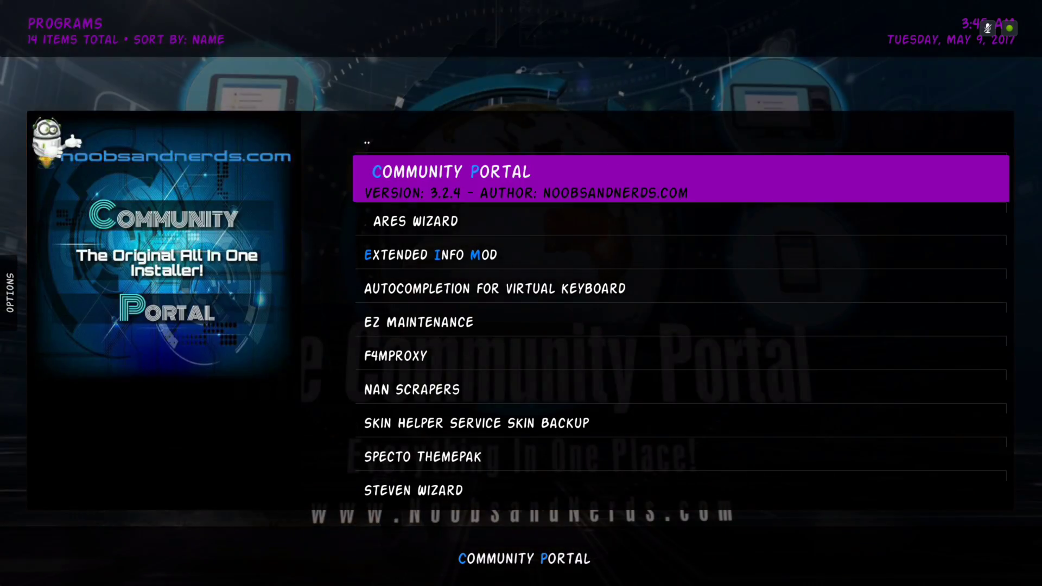
key(BackSpace)
Step: Open the video add-ons and look through the list from Zen and MetalliQ to Exodus
key(Down)
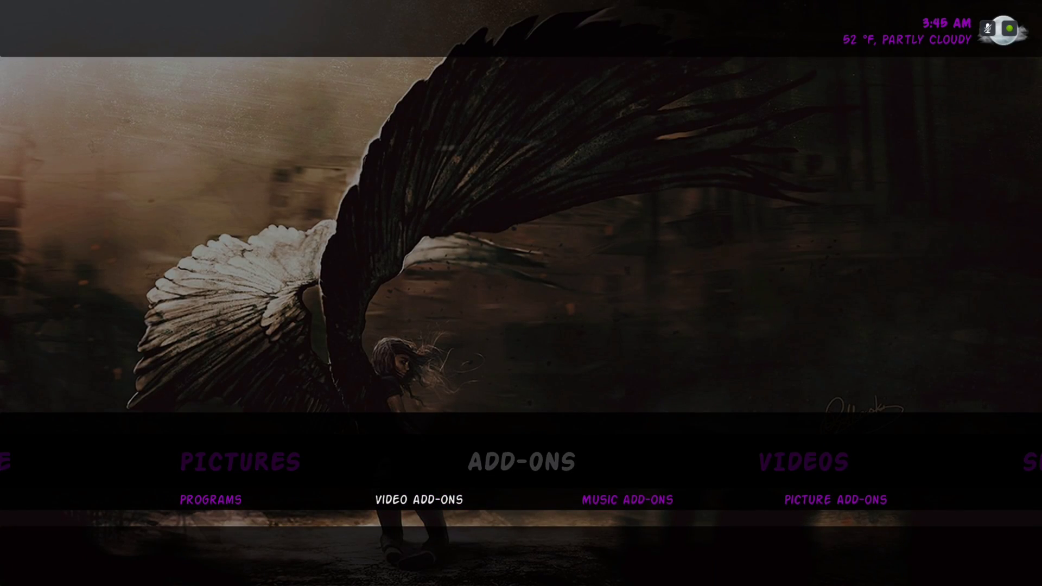
key(Return)
key(Down)
key(Down)
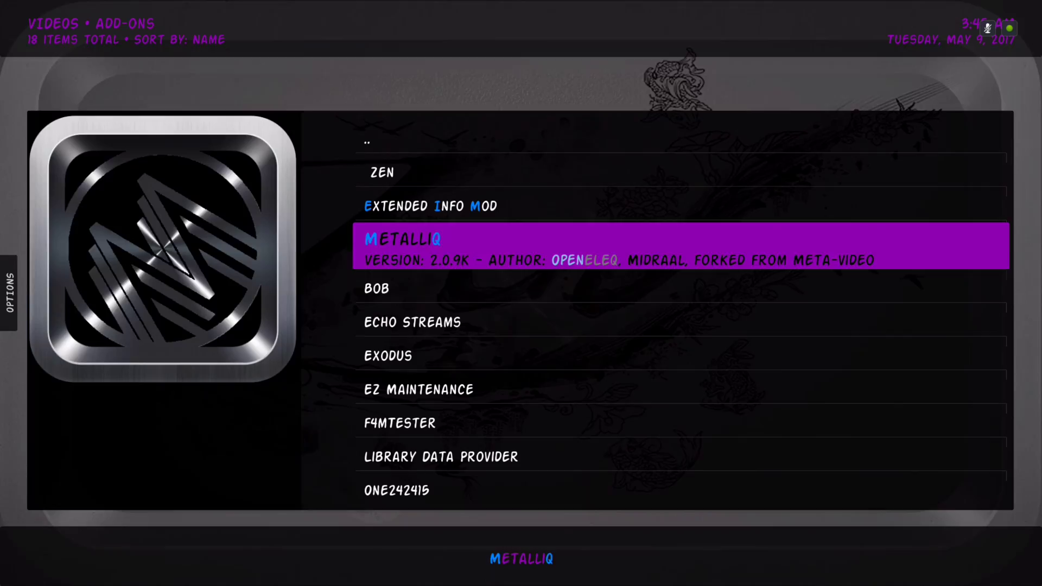
key(Down)
key(Down)
key(Up)
key(Up)
key(Down)
key(Down)
key(Down)
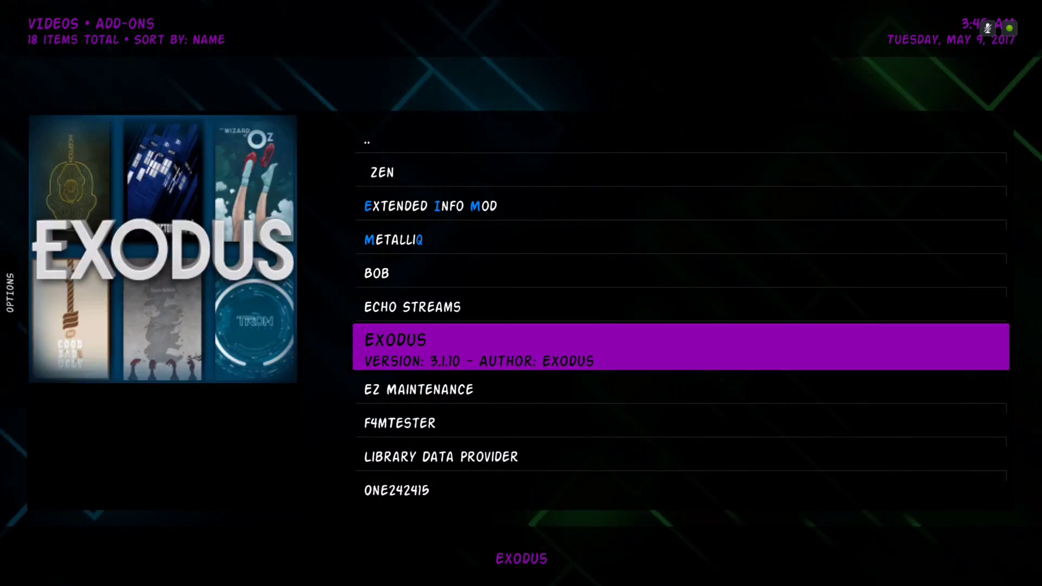
Step: Look through the video add-ons from EZ Maintenance past the Specto fork to the end, and return to the home screen
key(Down)
key(Down)
key(Down)
key(Down)
key(Down)
key(Down)
key(Down)
key(Down)
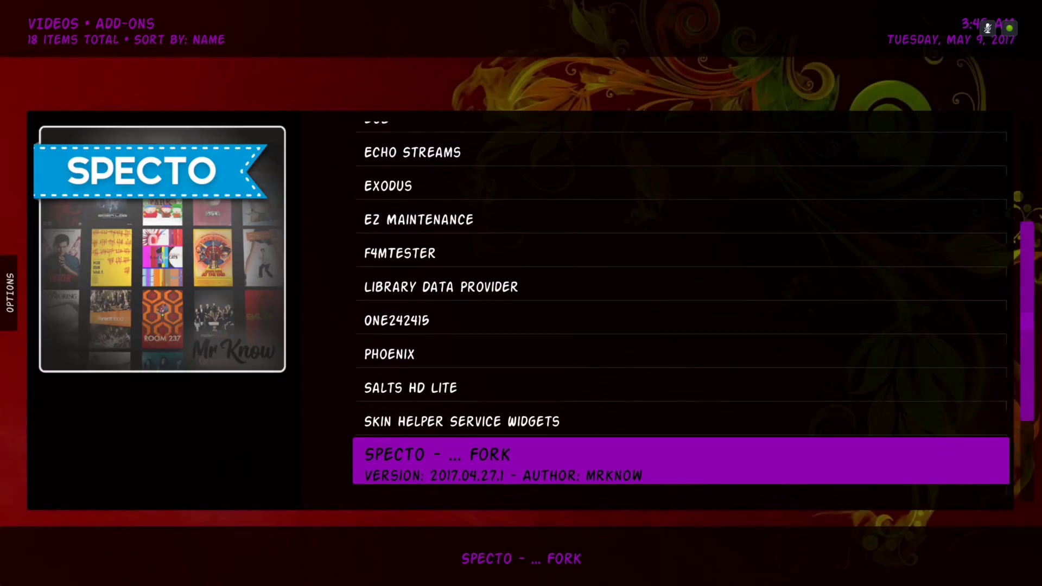
key(Down)
key(Down)
key(Down)
key(Down)
key(Down)
key(Down)
key(Up)
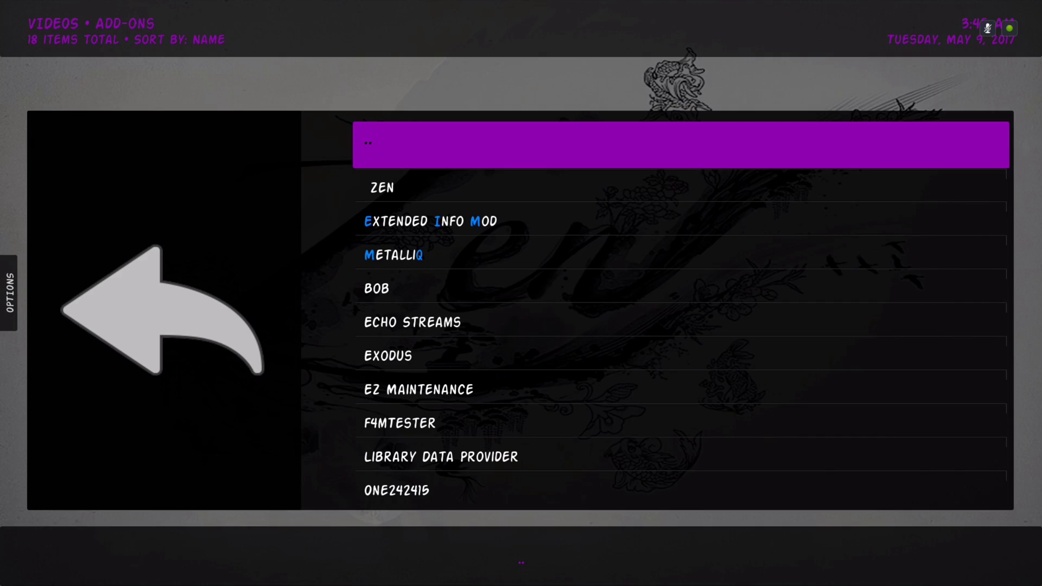
key(Up)
key(Escape)
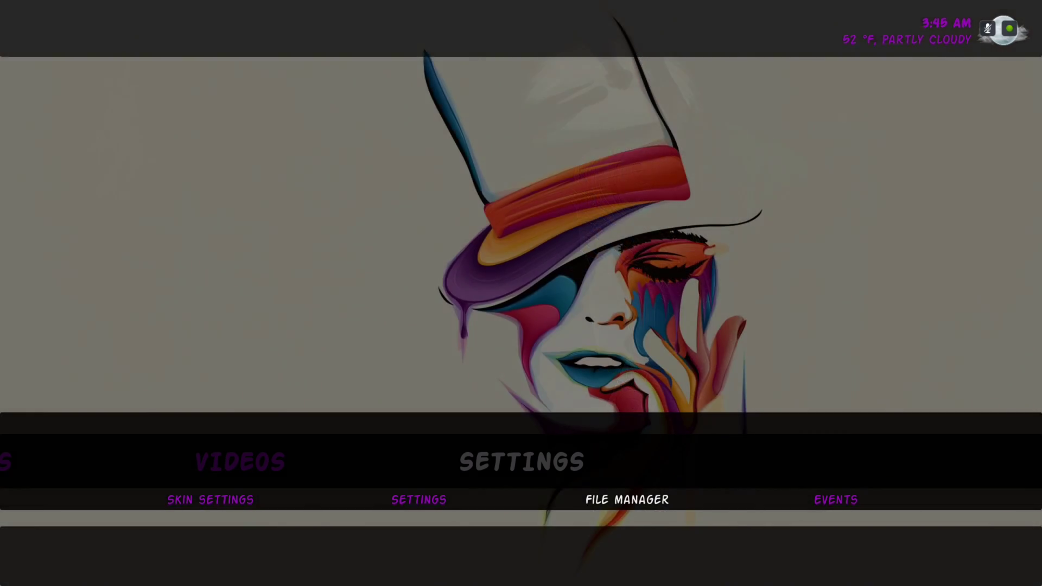
Step: Open the file manager, look at its Steven Wizard and Add Source entries, and return to Settings on the home screen
key(Return)
key(Down)
key(Down)
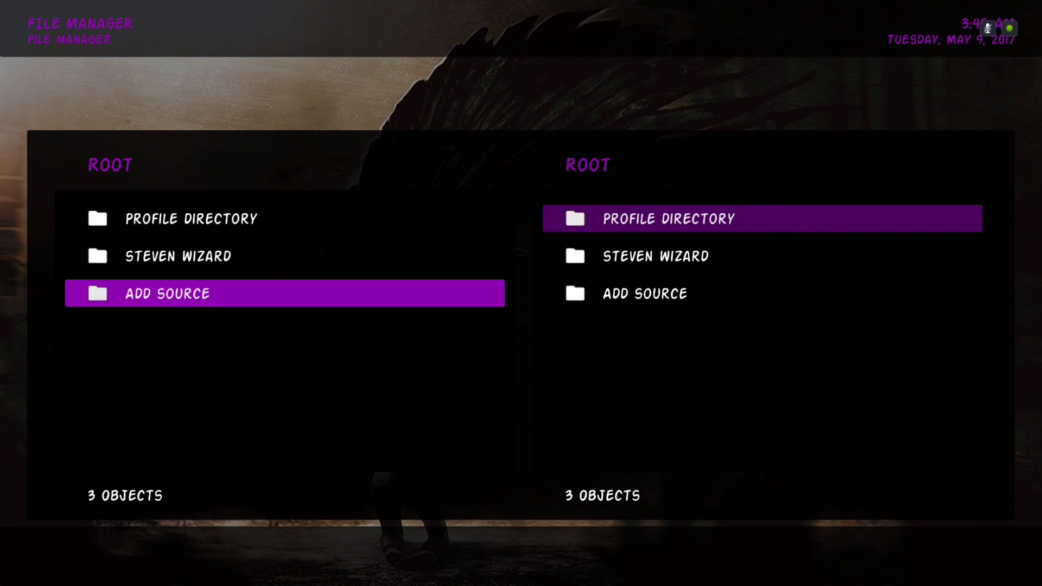
key(Escape)
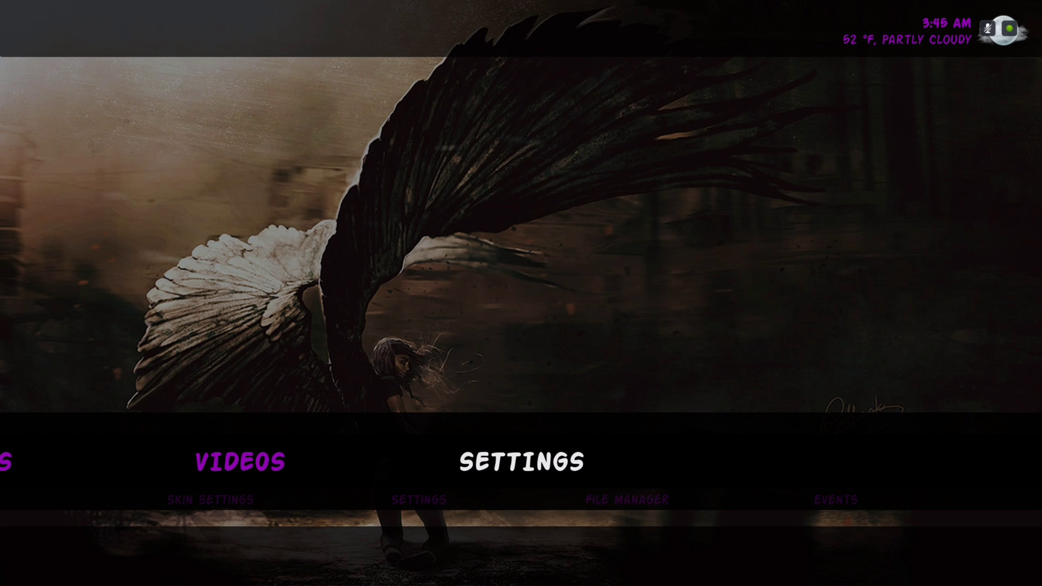
Step: Open the skin settings and go to the enable/disable views option under Forced Views
key(Return)
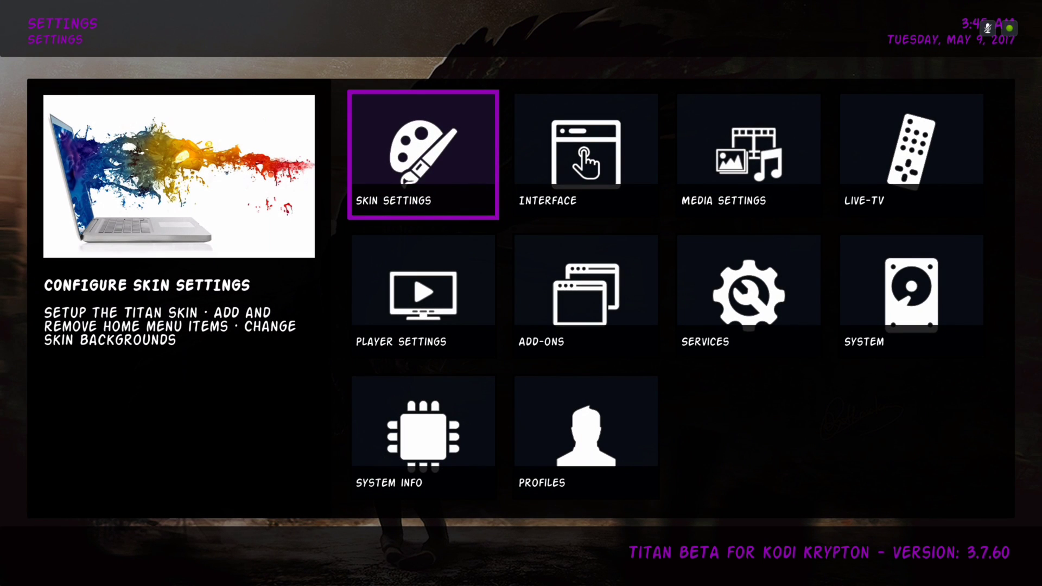
key(Return)
key(Up)
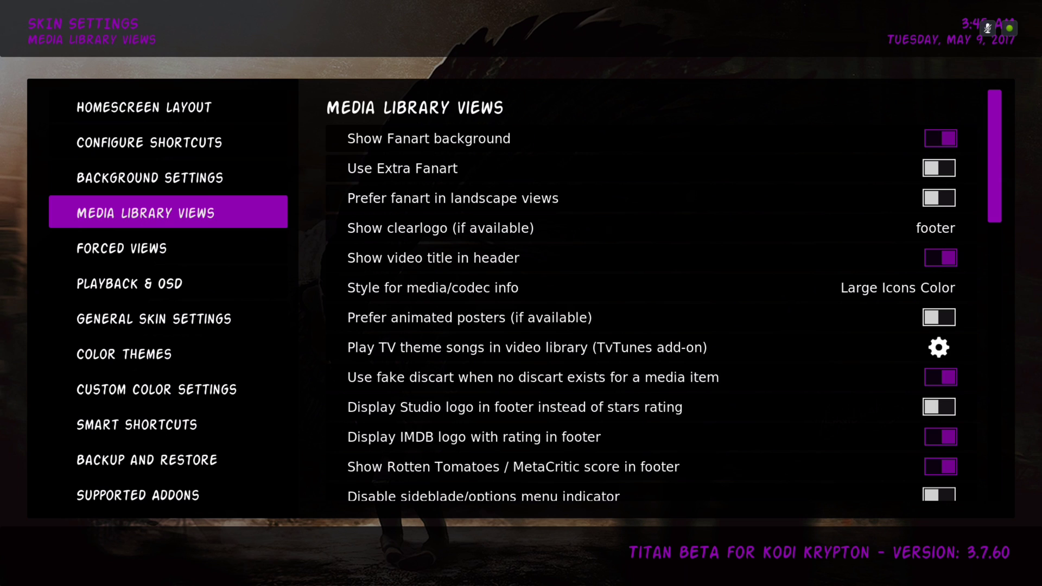
key(Down)
key(Right)
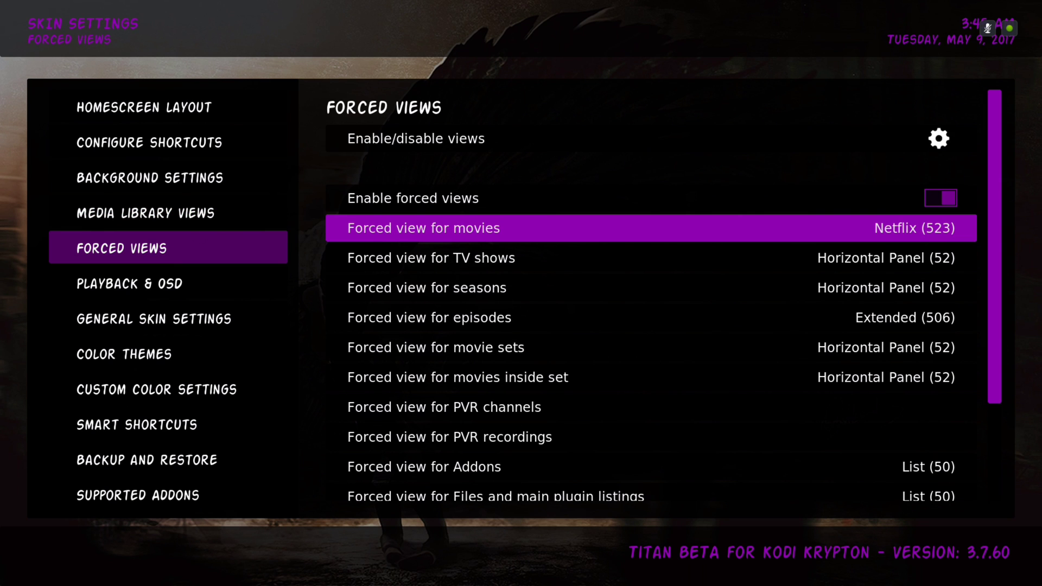
key(Up)
key(Up)
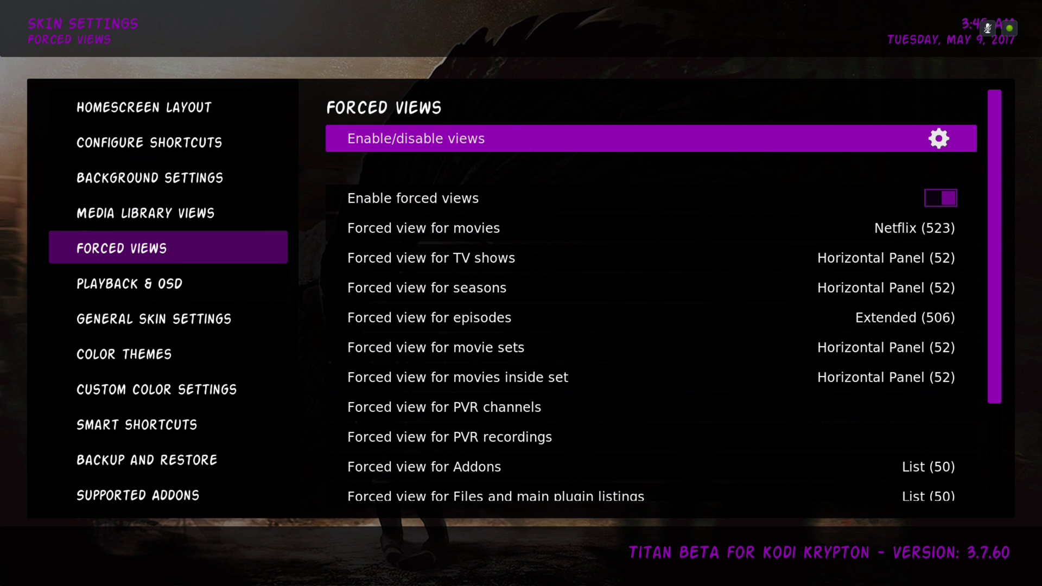
Step: Open the list of enabled and disabled views and look through it from Simple List (PVR) to Panel Square
key(Return)
key(Down)
key(Down)
key(Down)
key(Down)
key(Down)
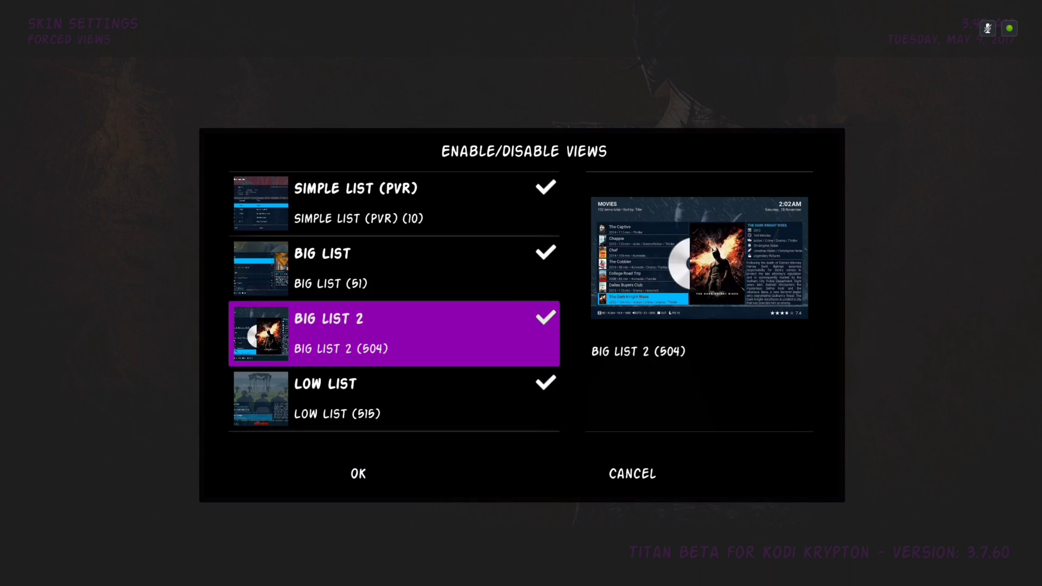
key(Down)
key(Down)
key(Down)
key(Down)
key(Down)
key(Down)
key(Down)
key(Down)
key(Down)
key(Down)
key(Down)
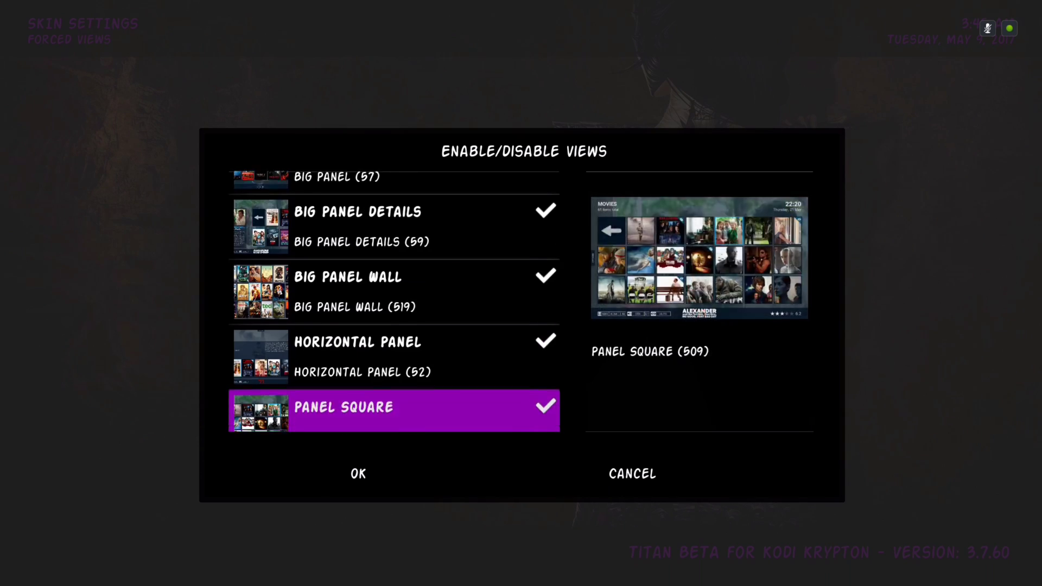
Step: Look through the views from Panel Square past Large Poster, including Banner List and Single Poster, and back to Wide
key(Down)
key(Down)
key(Down)
key(Down)
key(Down)
key(Down)
key(Down)
key(Down)
key(Down)
key(Down)
key(Down)
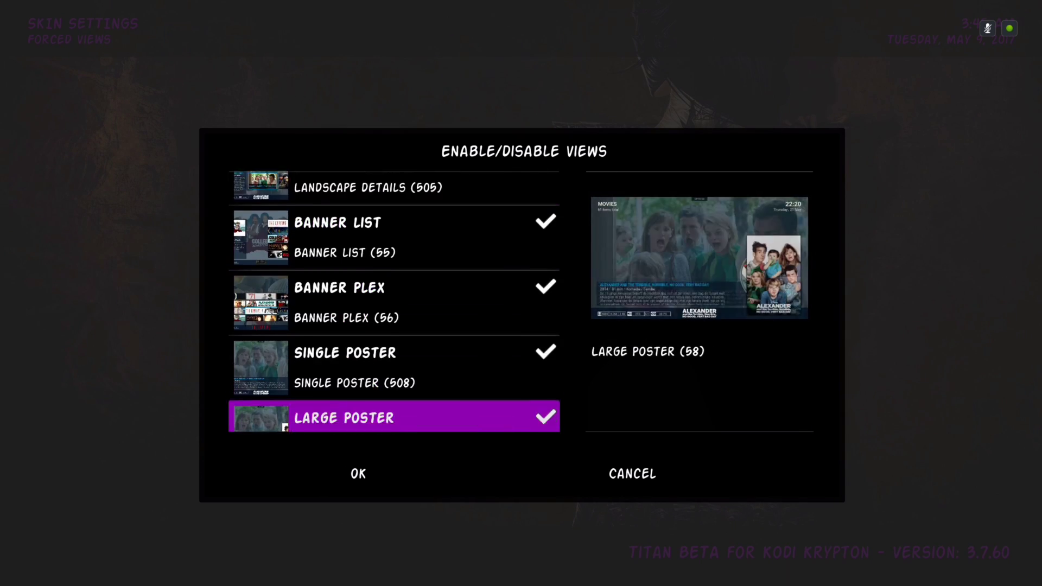
key(Down)
key(Down)
key(Down)
key(Up)
key(Up)
key(Up)
key(Up)
key(Up)
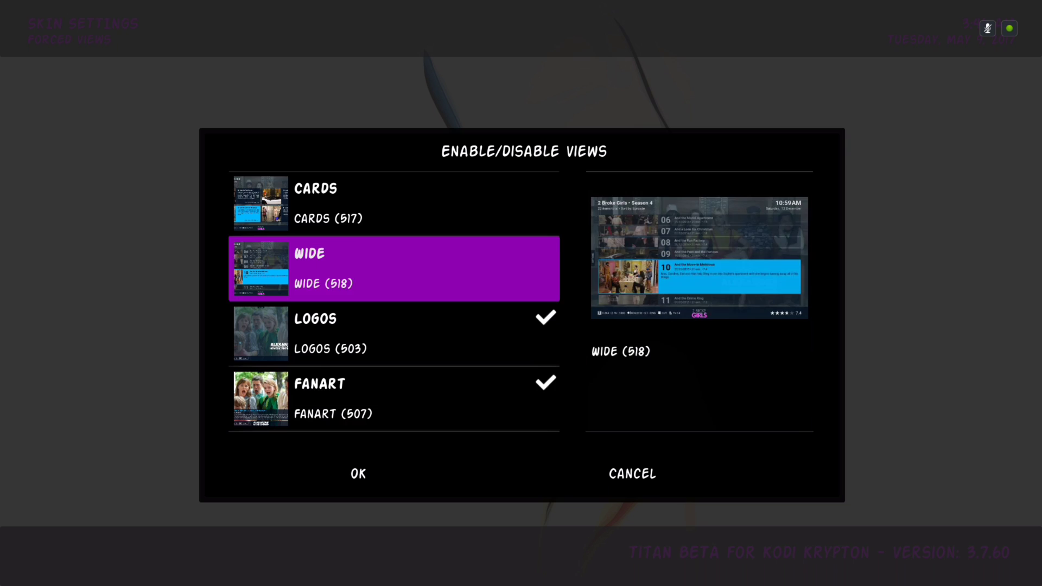
Step: Look at the Fanart, Right List and Cards view previews, and close the view list without changing it
key(Down)
key(Down)
key(Down)
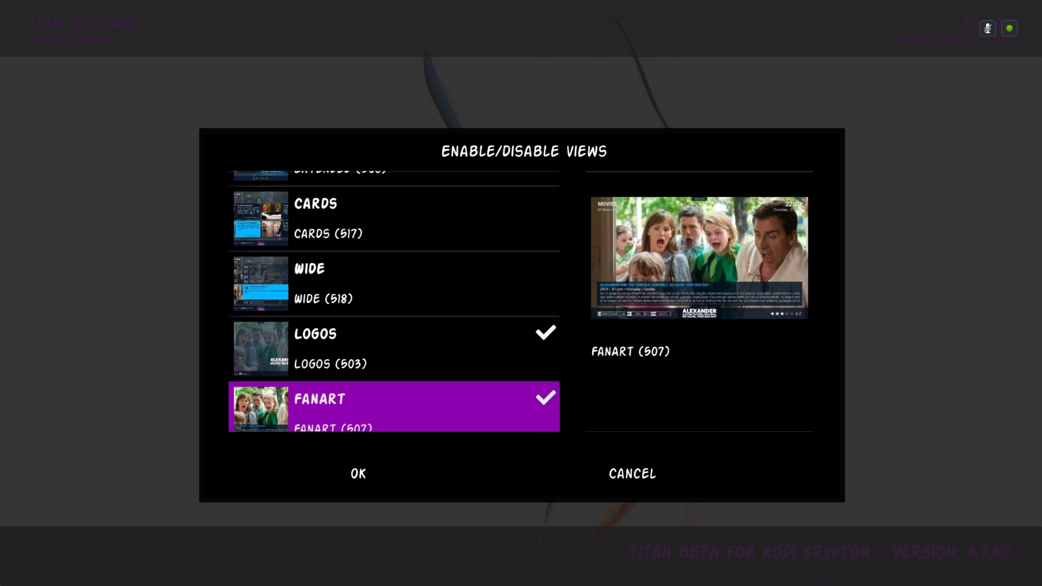
key(Down)
key(Down)
key(Down)
key(Down)
key(Down)
key(Down)
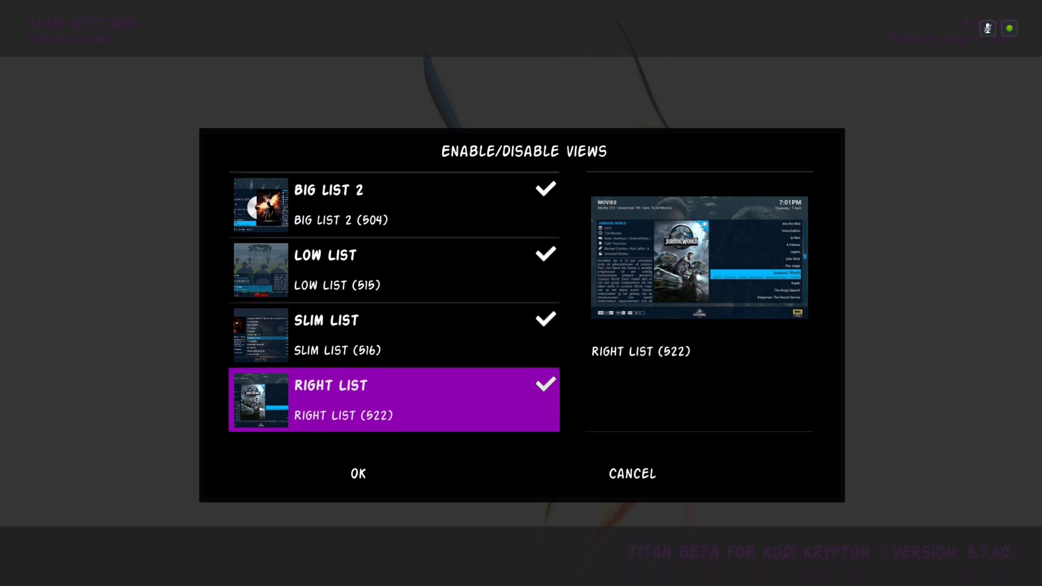
key(Up)
key(Up)
key(Up)
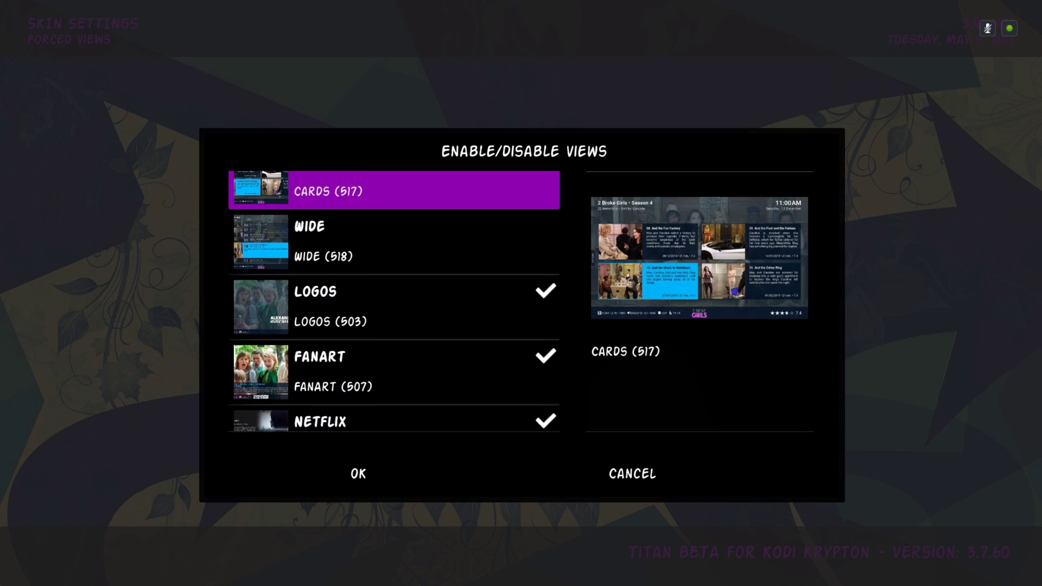
key(Escape)
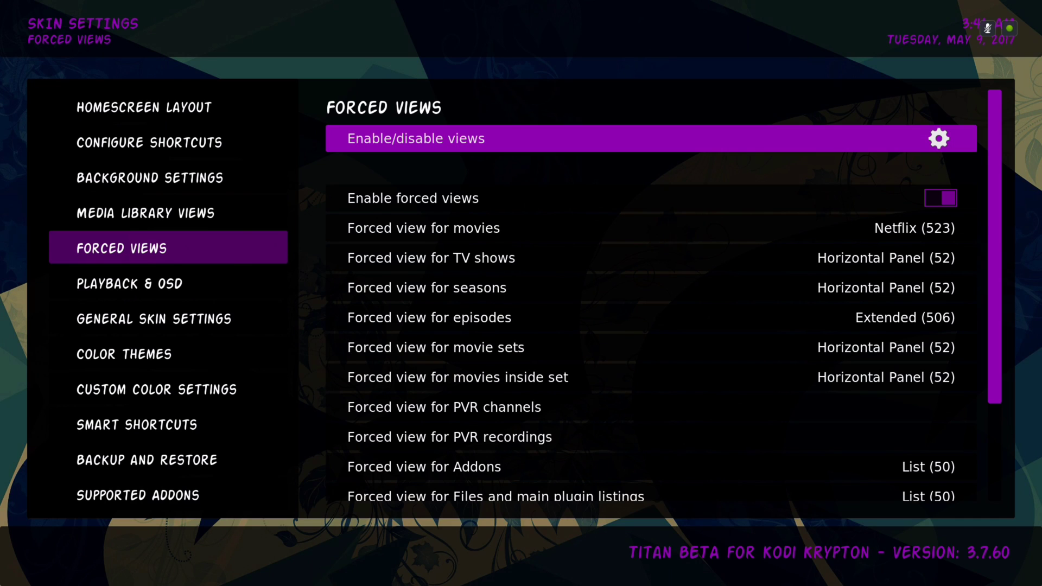
Step: Set the forced view for movies to List (50)
key(Down)
key(Down)
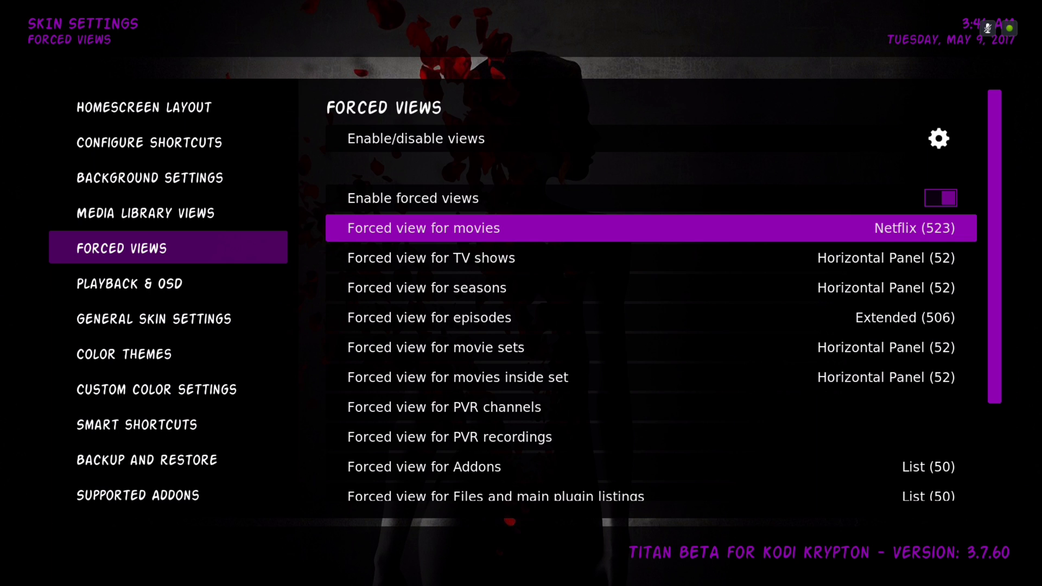
key(Down)
key(Up)
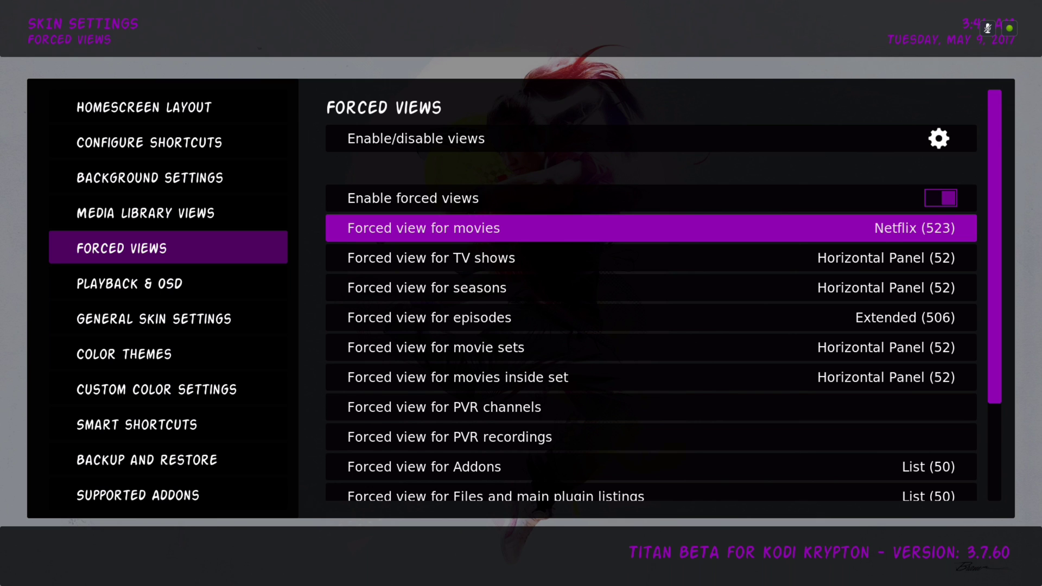
key(Return)
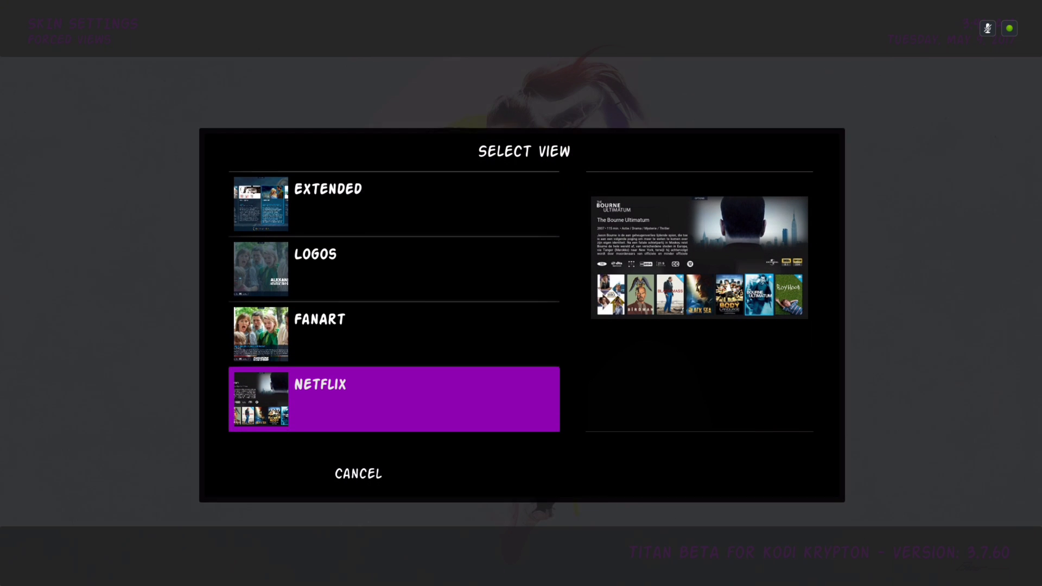
key(Down)
key(Down)
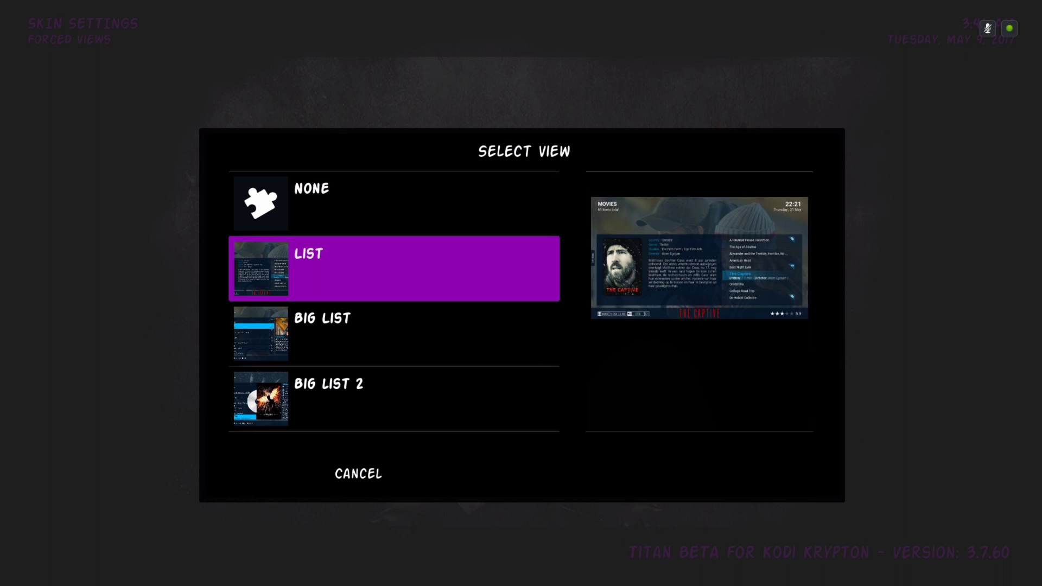
key(Return)
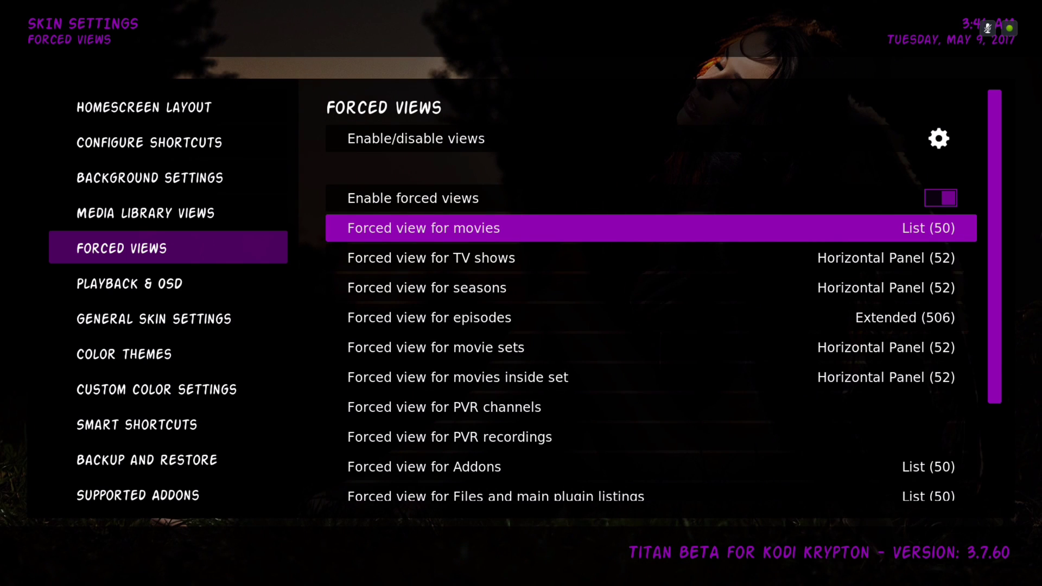
Step: Leave the skin settings and open the Movies library from the home screen
key(BackSpace)
key(BackSpace)
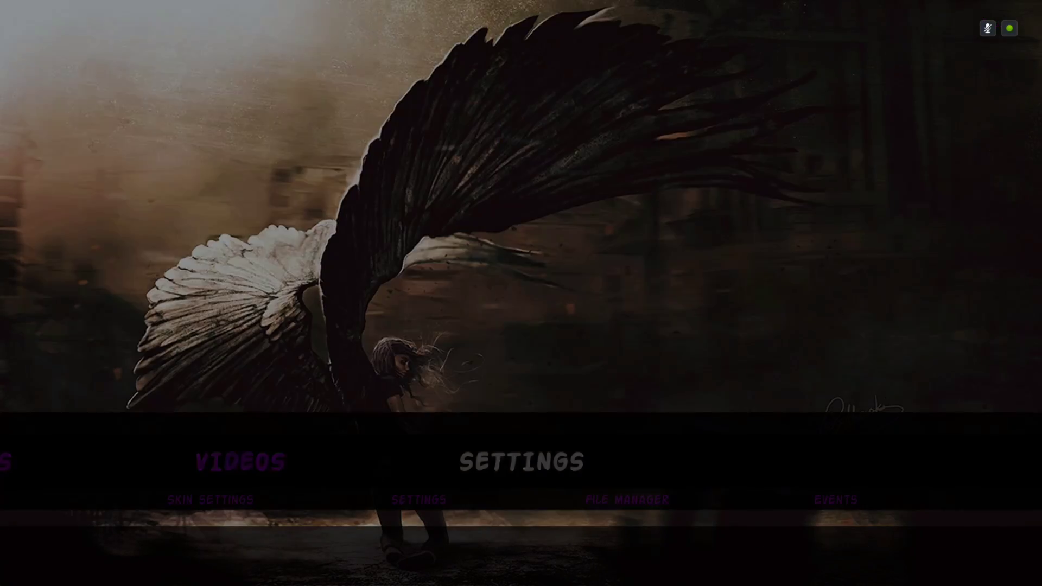
key(Right)
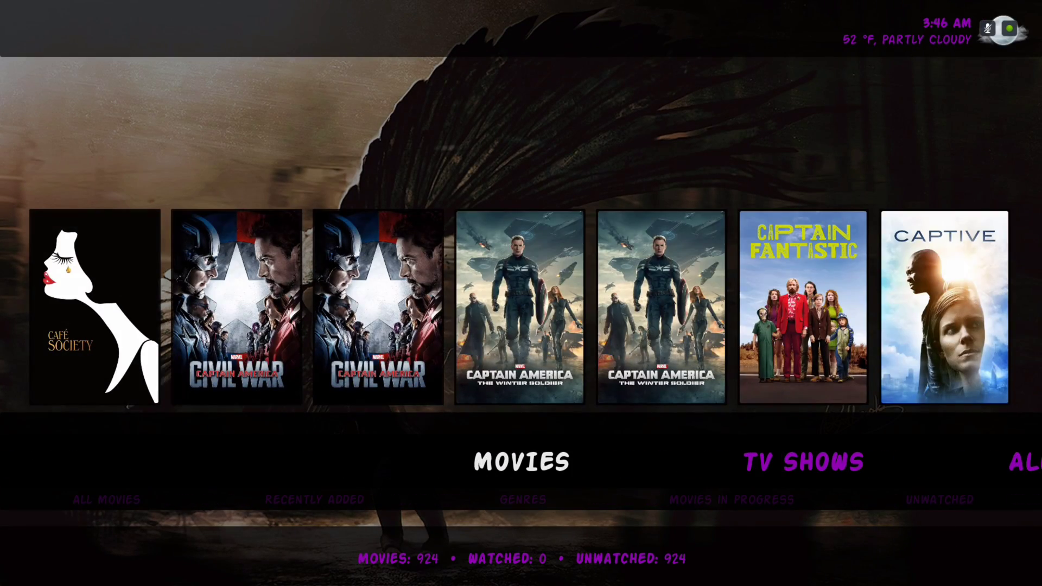
key(Return)
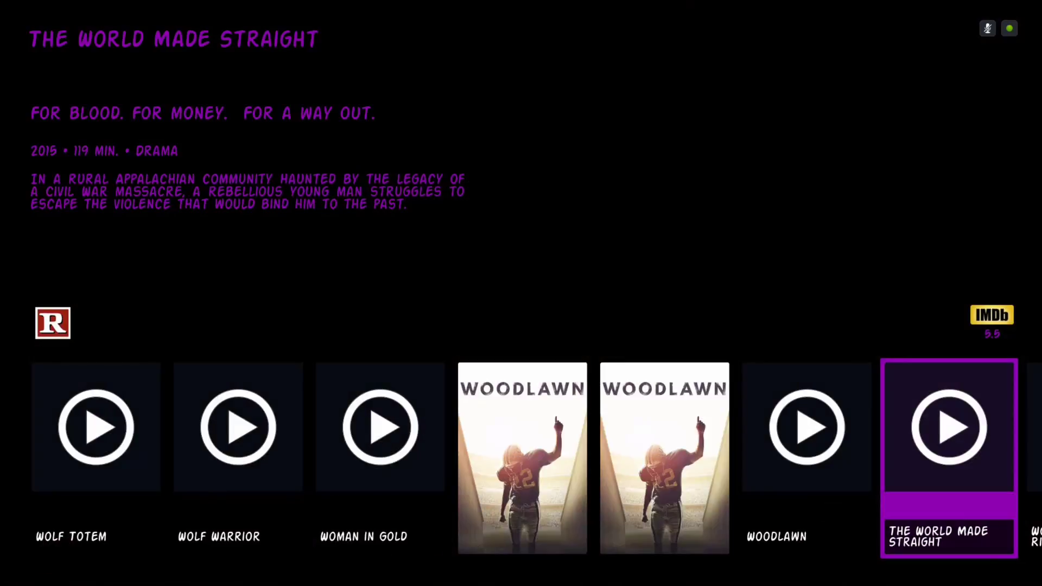
Step: Browse the movie titles in the List view between The World Made Straight and Wild Horses, and return to the home screen
key(Up)
key(Up)
key(Up)
key(Up)
key(Up)
key(Up)
key(Up)
key(Up)
key(Up)
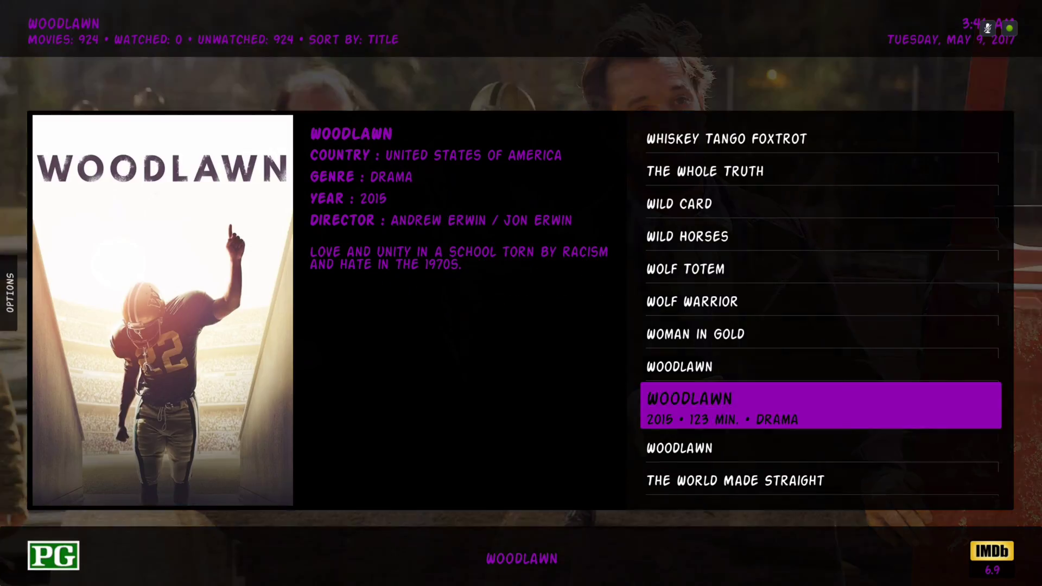
key(Down)
key(Down)
key(Down)
key(Down)
key(Down)
key(Down)
key(Down)
key(Down)
key(Down)
key(Down)
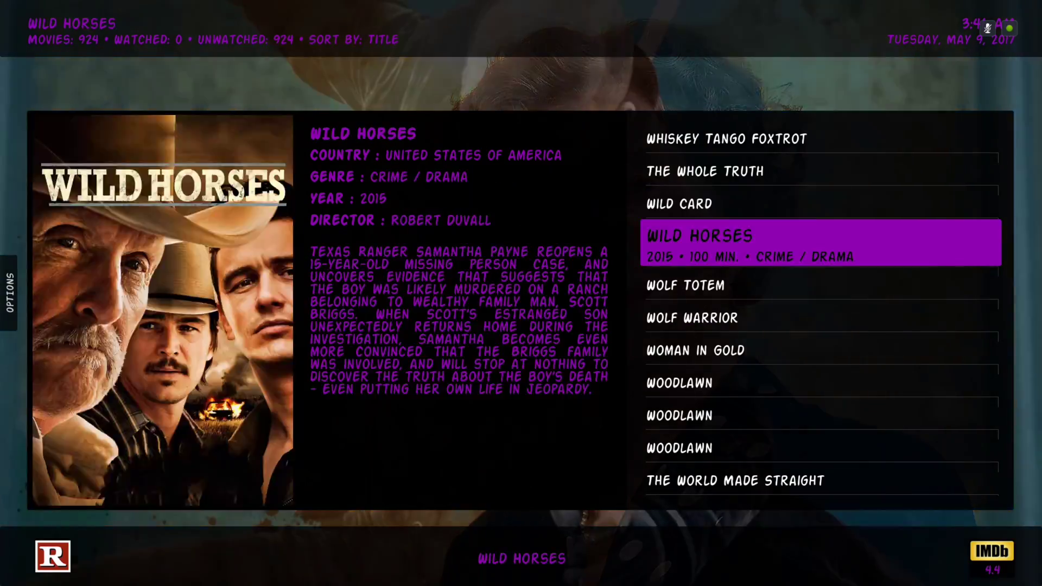
key(Escape)
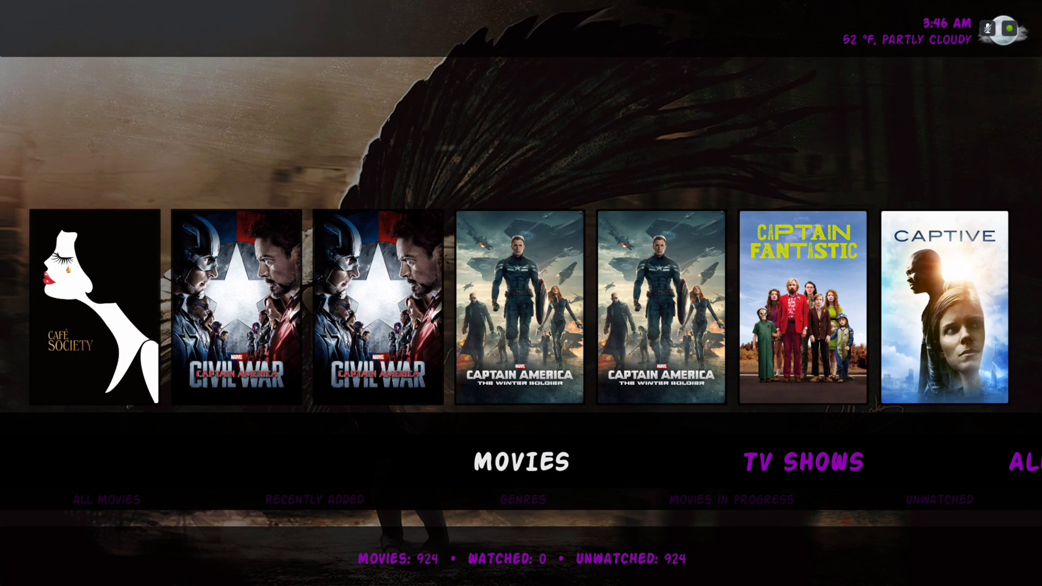
Step: Reopen the Forced Views section of the skin settings
key(Left)
key(Return)
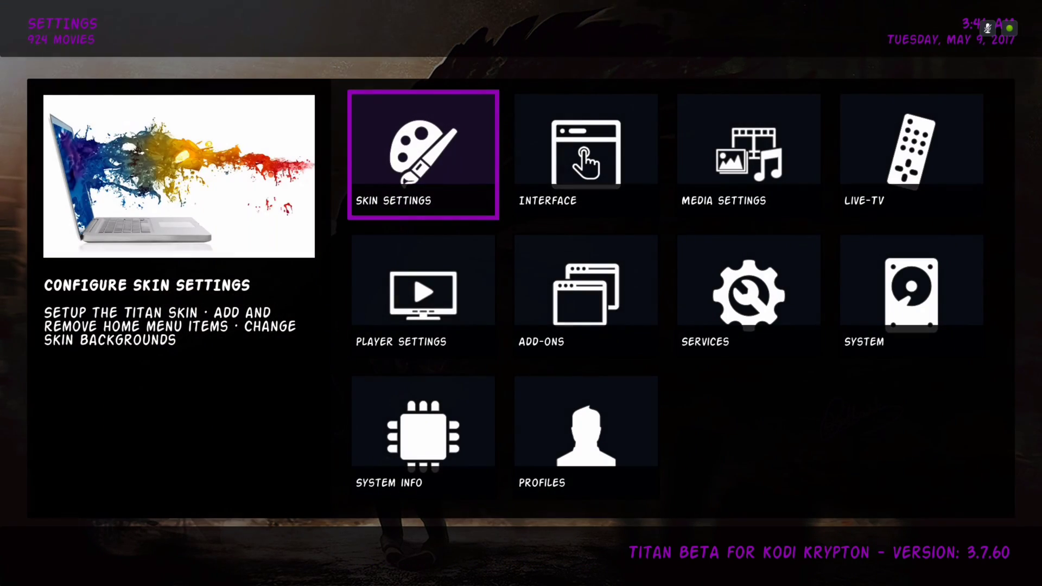
key(Return)
key(Right)
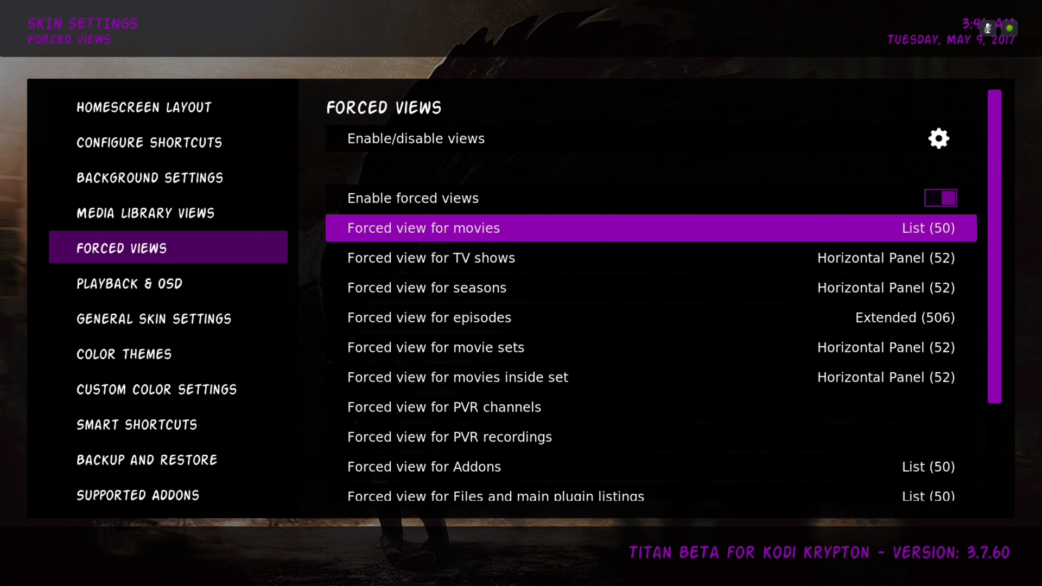
Step: Set the forced view for movies to Big List 2 (504)
key(Return)
key(Down)
key(Down)
key(Down)
key(Down)
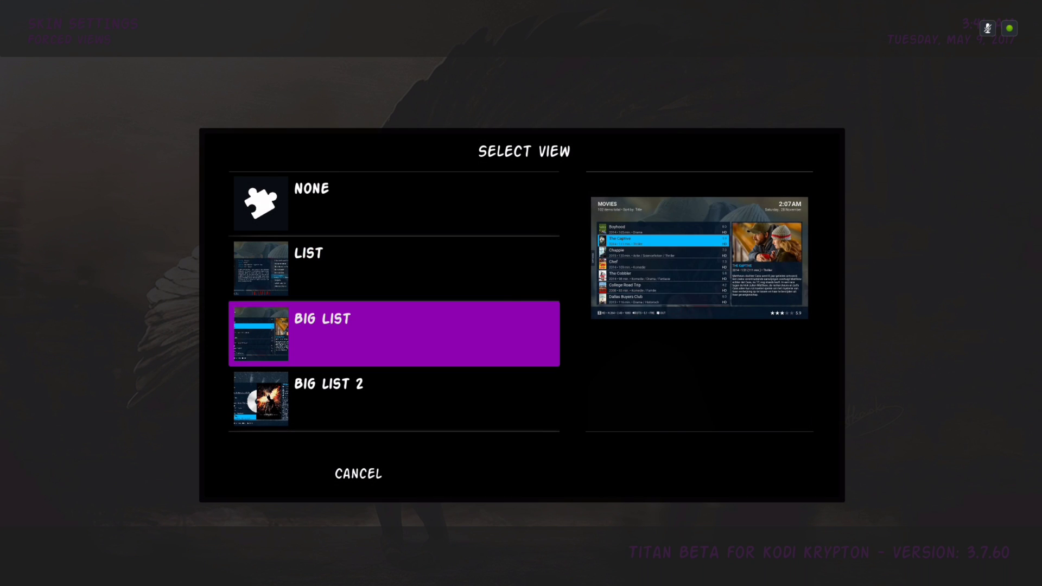
key(Up)
key(Up)
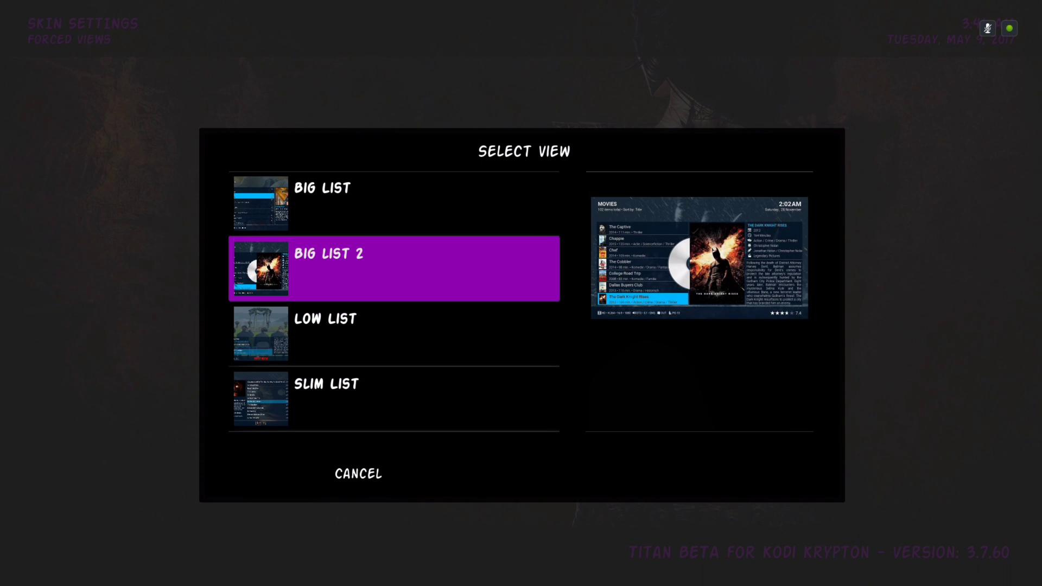
key(Return)
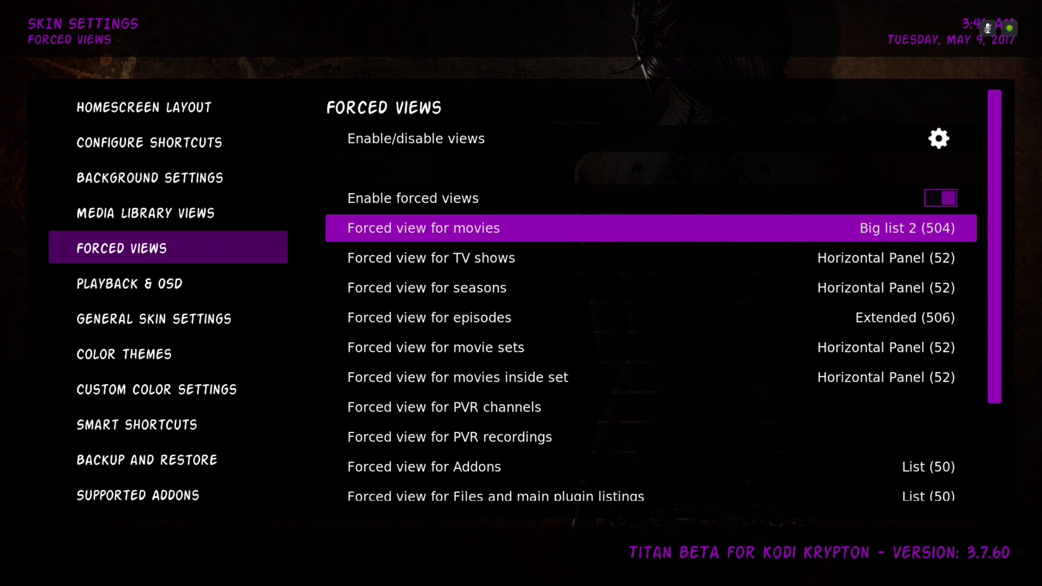
Step: Return to the home screen and open the Movies library in its new forced view
key(BackSpace)
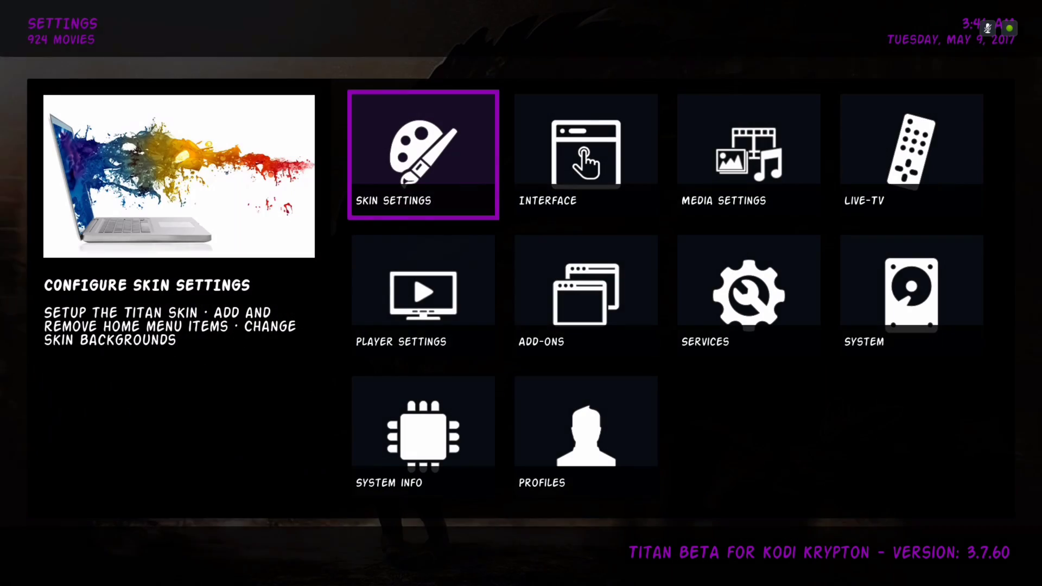
key(BackSpace)
key(Right)
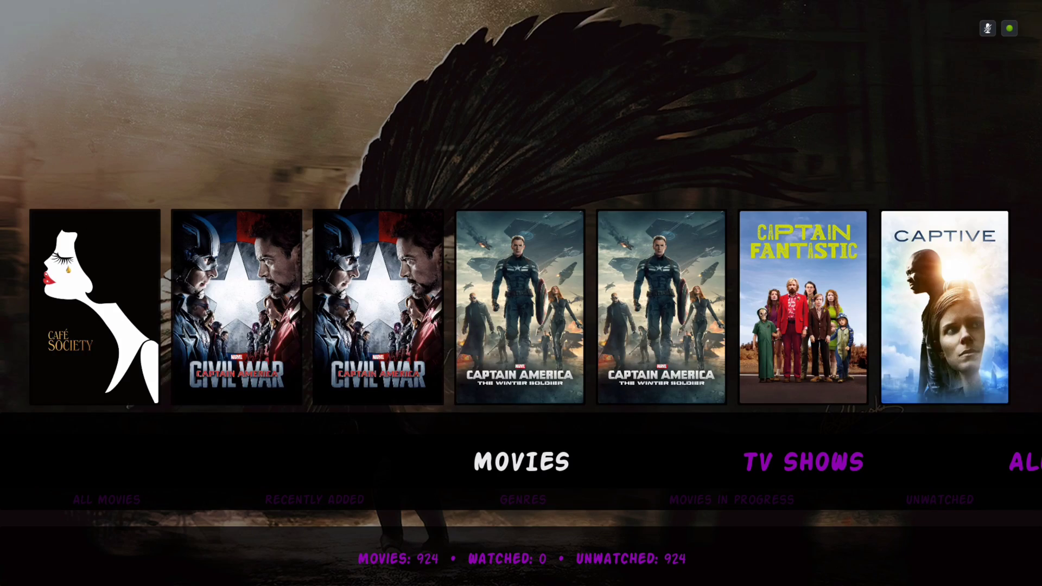
key(Return)
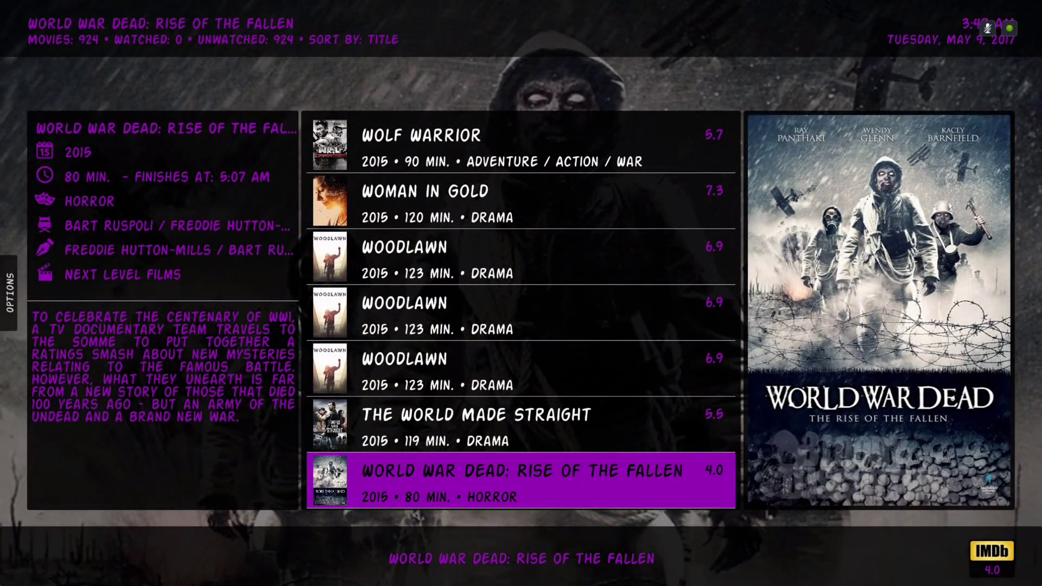
Step: Browse the movies in the Big List 2 view between World War Dead and Woodlawn, and go back to the home screen
key(Up)
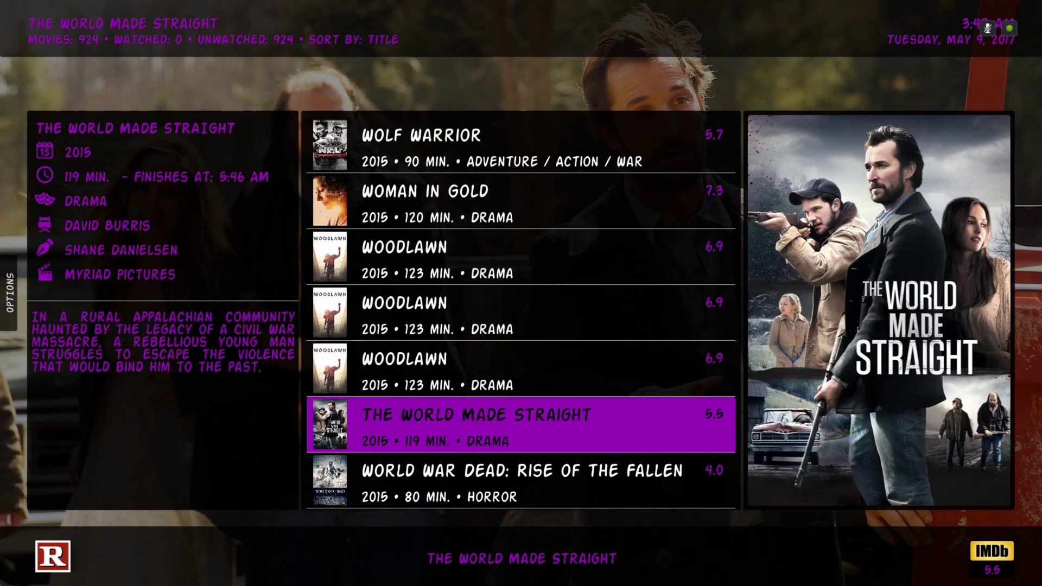
key(Up)
key(Up)
key(Up)
key(Up)
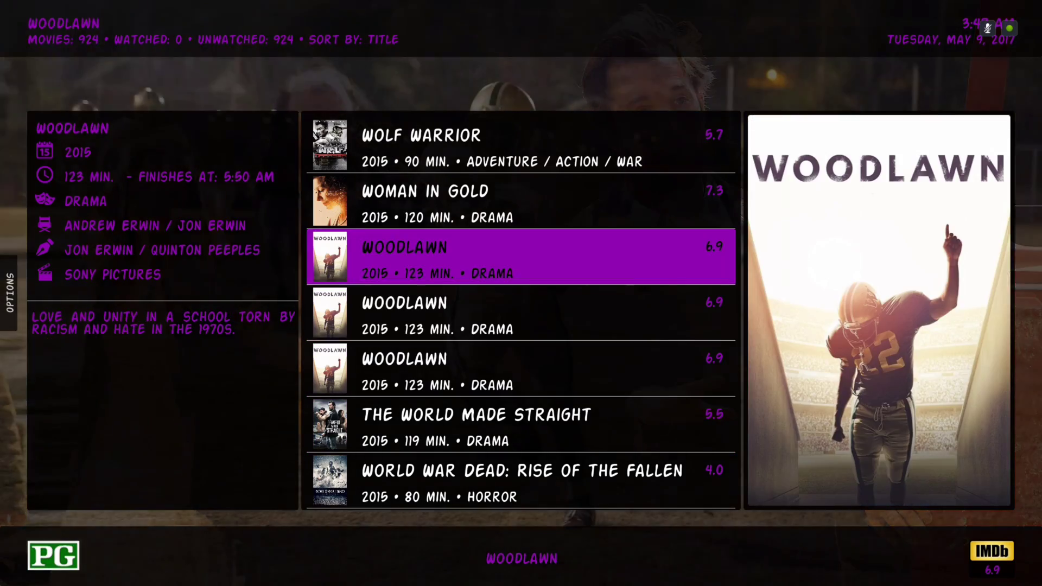
key(Down)
key(Down)
key(Down)
key(Down)
key(Escape)
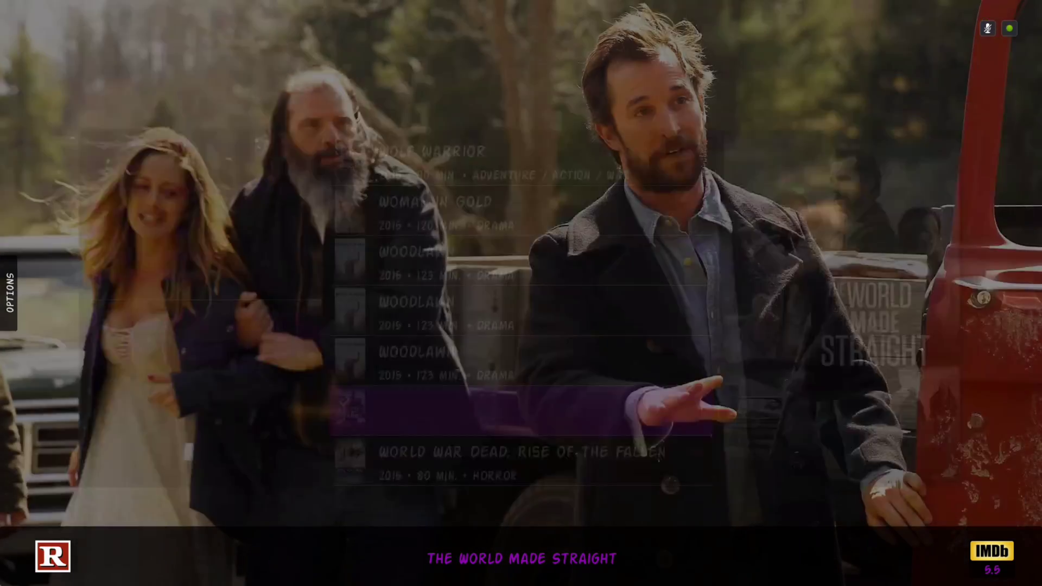
Step: Open the add-on browser from the system settings
key(Left)
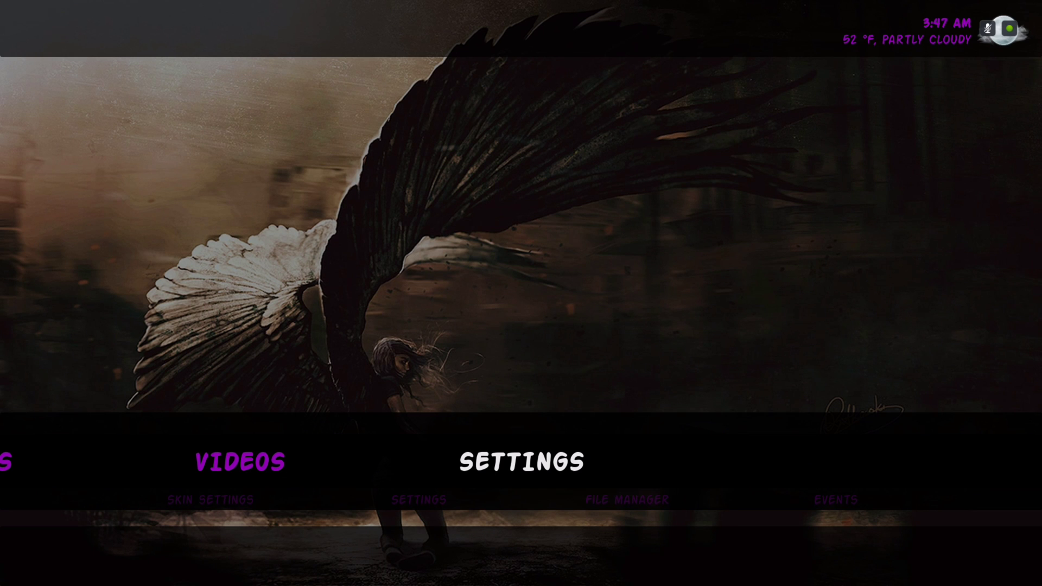
key(Right)
key(Left)
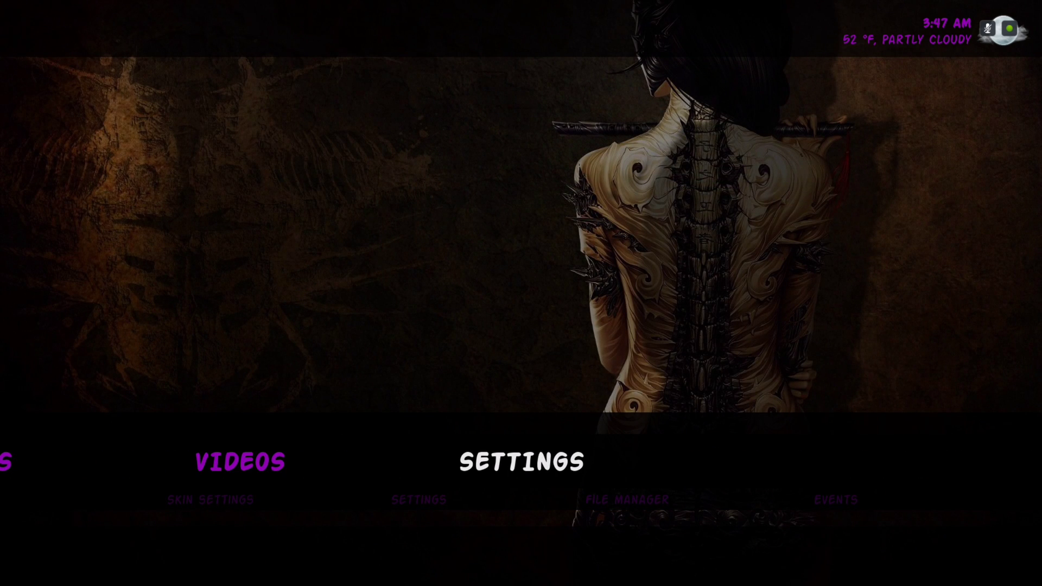
key(Return)
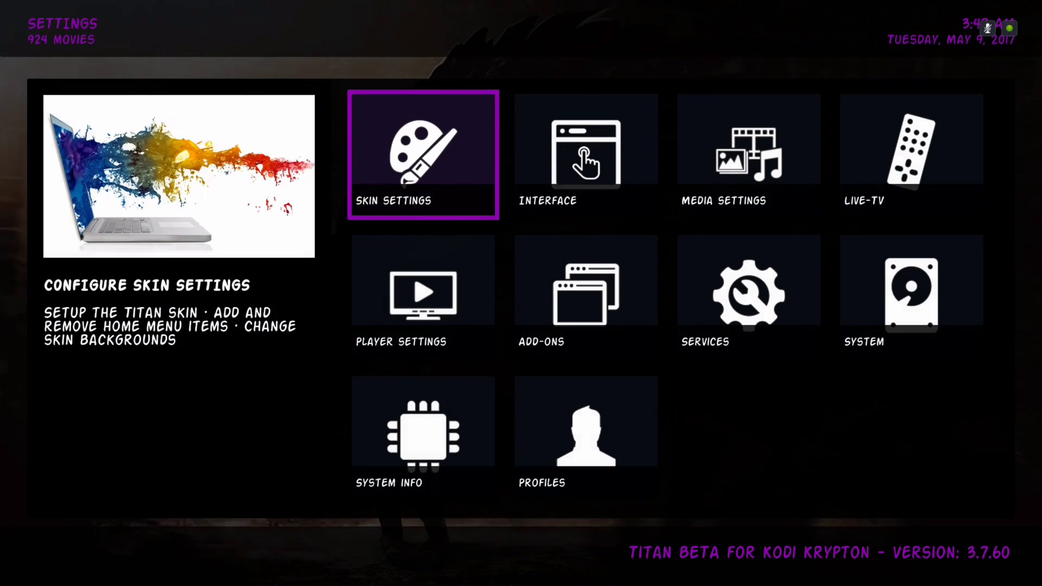
key(Down)
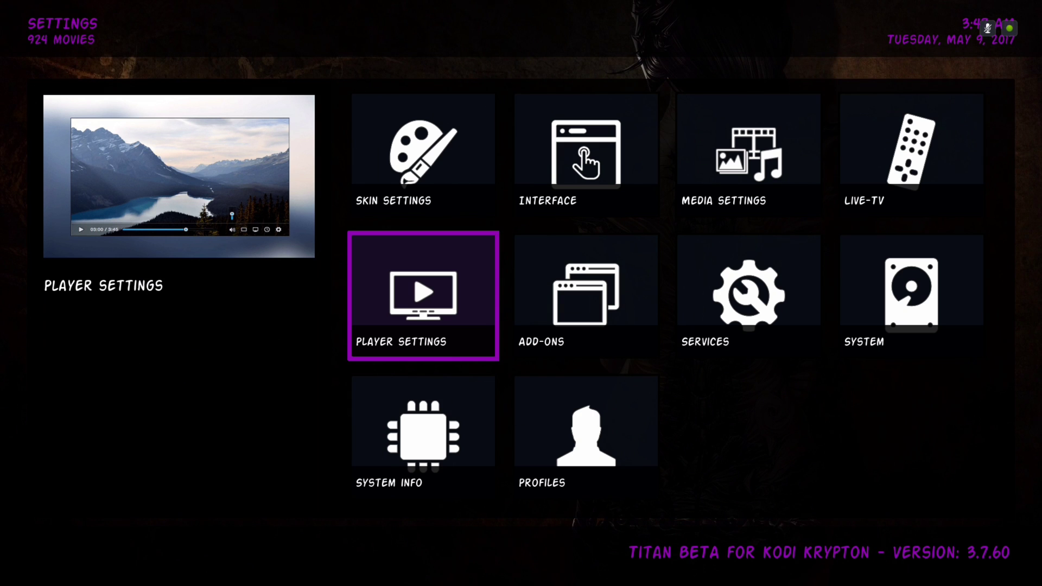
key(Right)
key(Return)
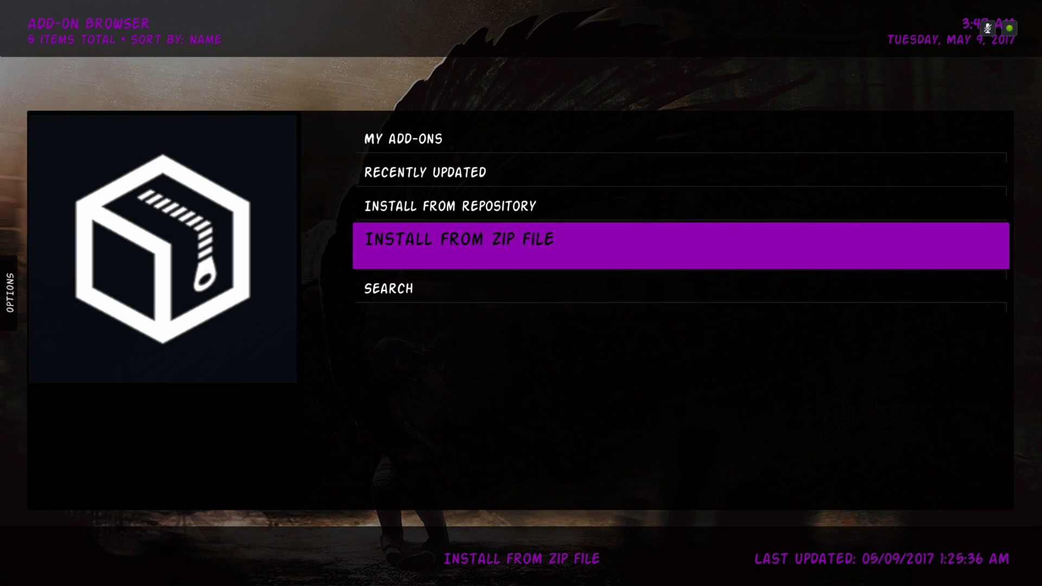
Step: Look through the source locations for installing from a zip file, cancel without installing, and return to the home screen
key(Return)
key(Down)
key(Down)
key(Down)
key(Down)
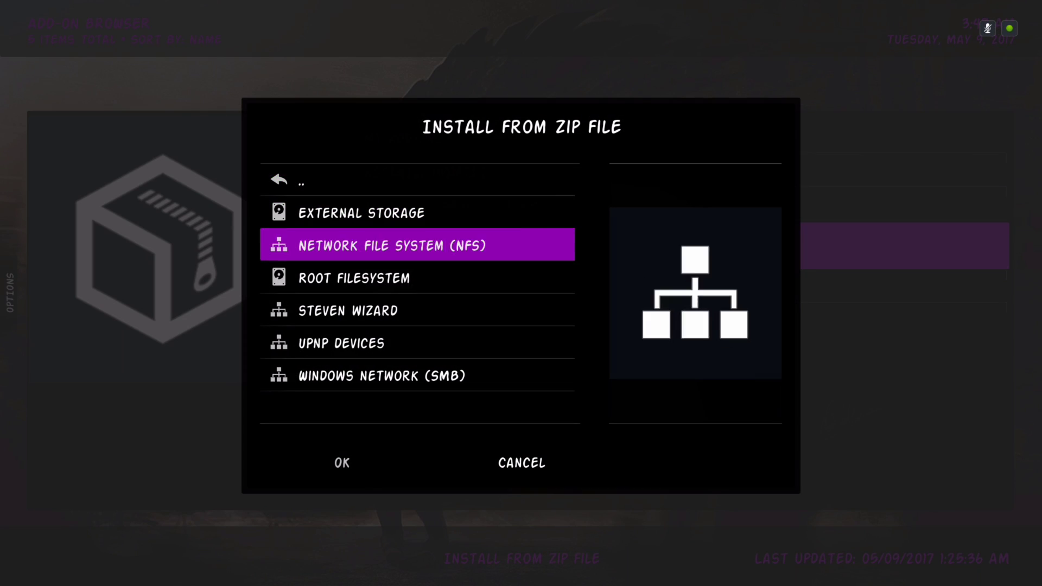
key(Up)
key(Up)
key(Up)
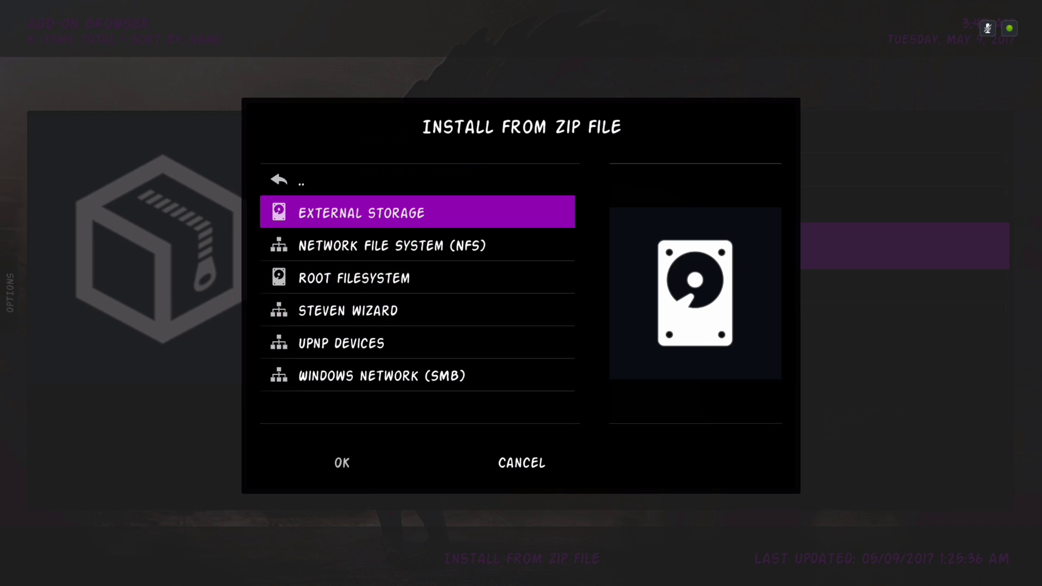
key(Escape)
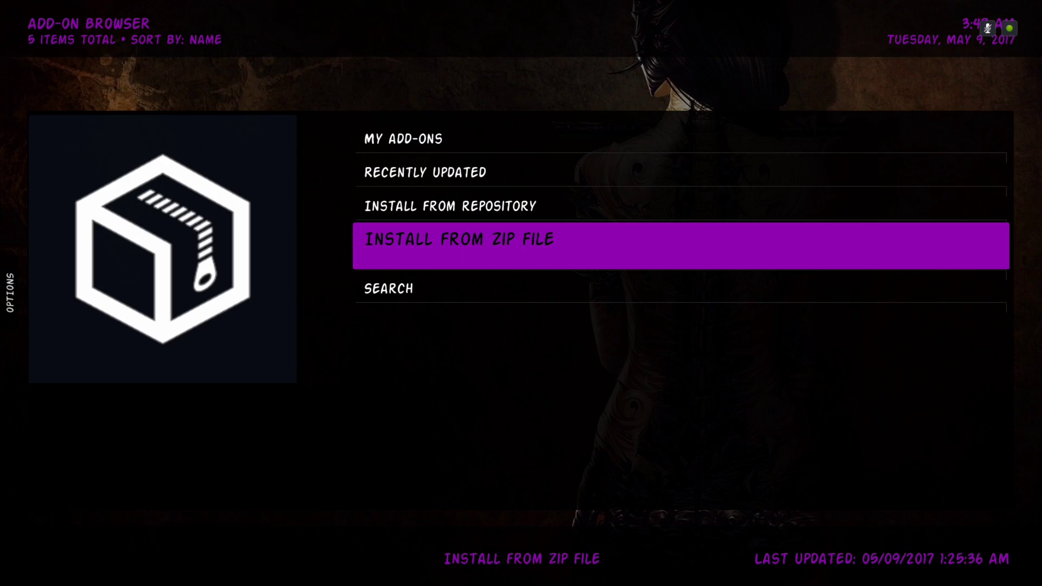
key(Escape)
key(Escape)
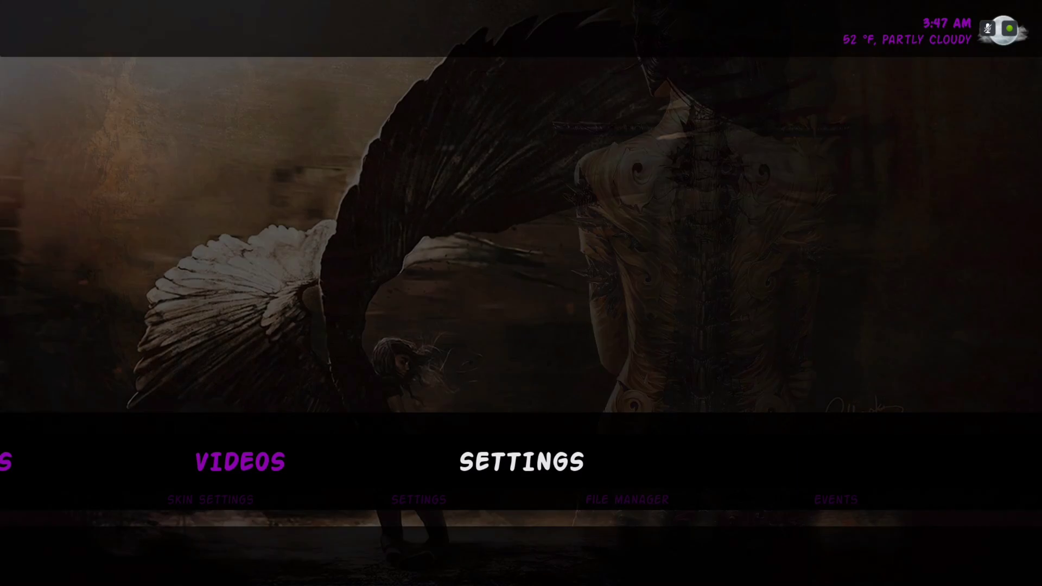
Step: Open the file manager, view the Add Source dialog and its path entry, and close it without adding a source
key(Down)
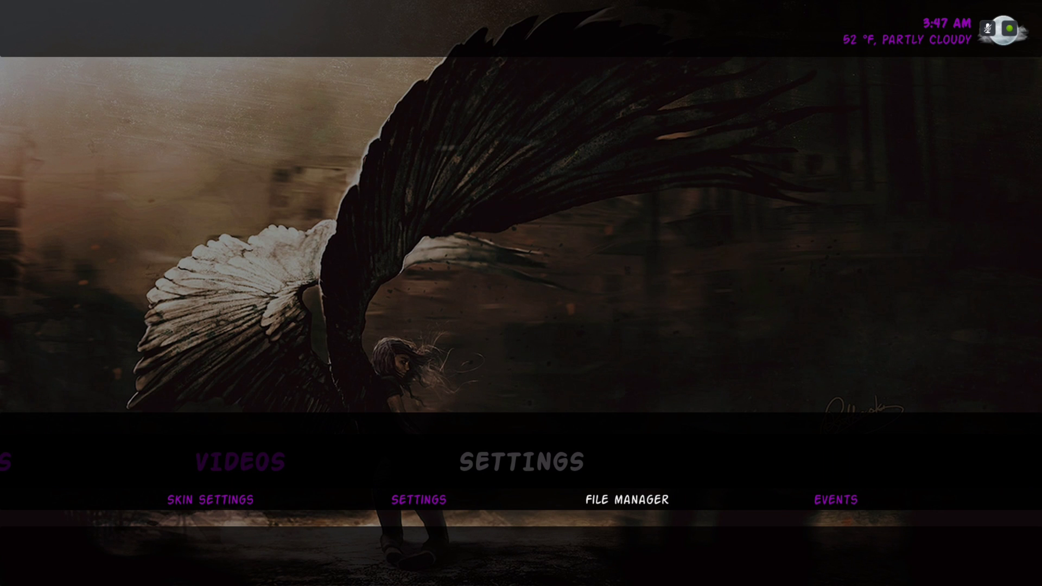
key(Return)
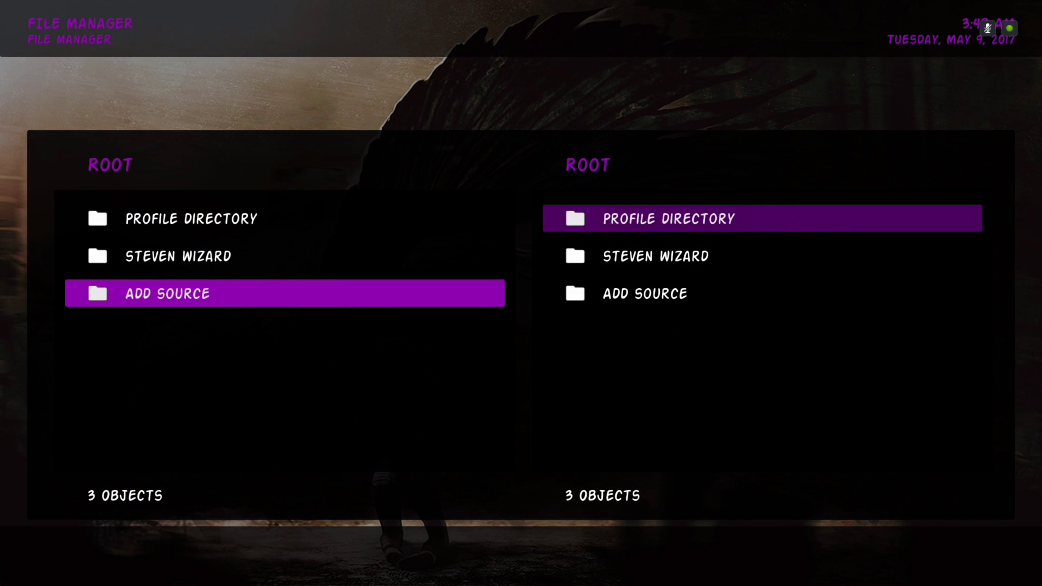
key(Return)
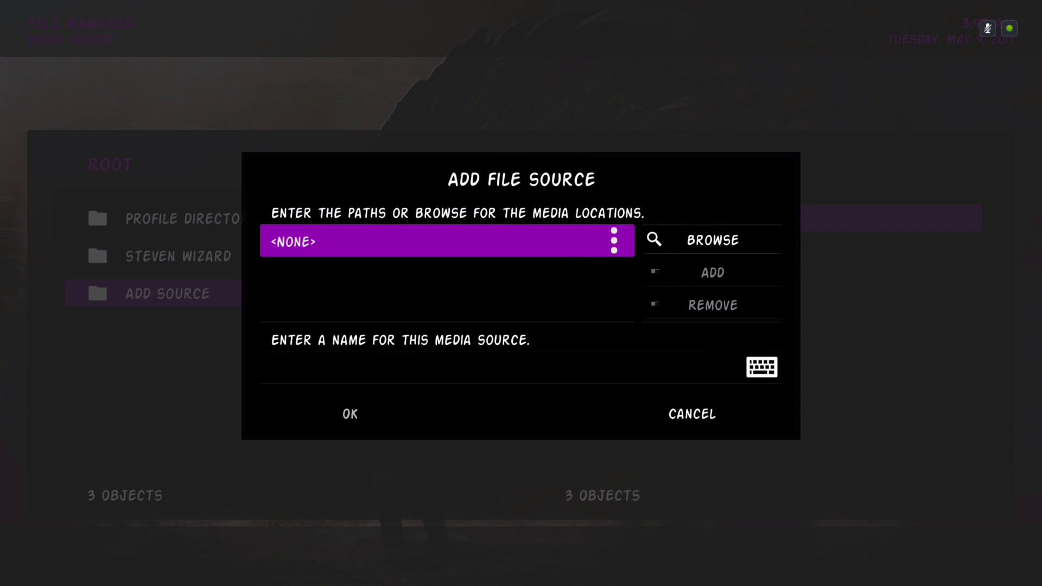
key(Return)
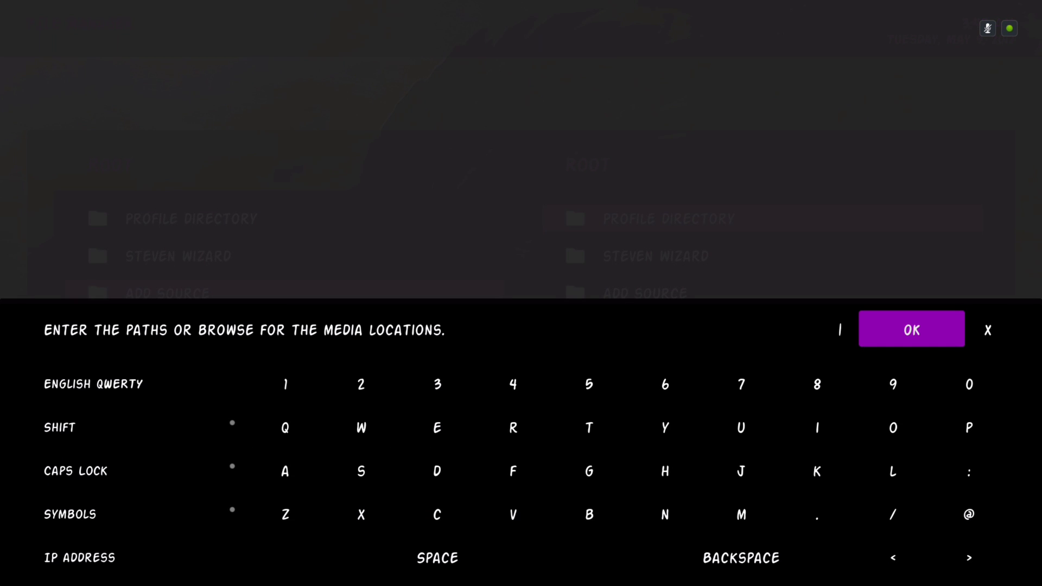
key(Right)
key(Return)
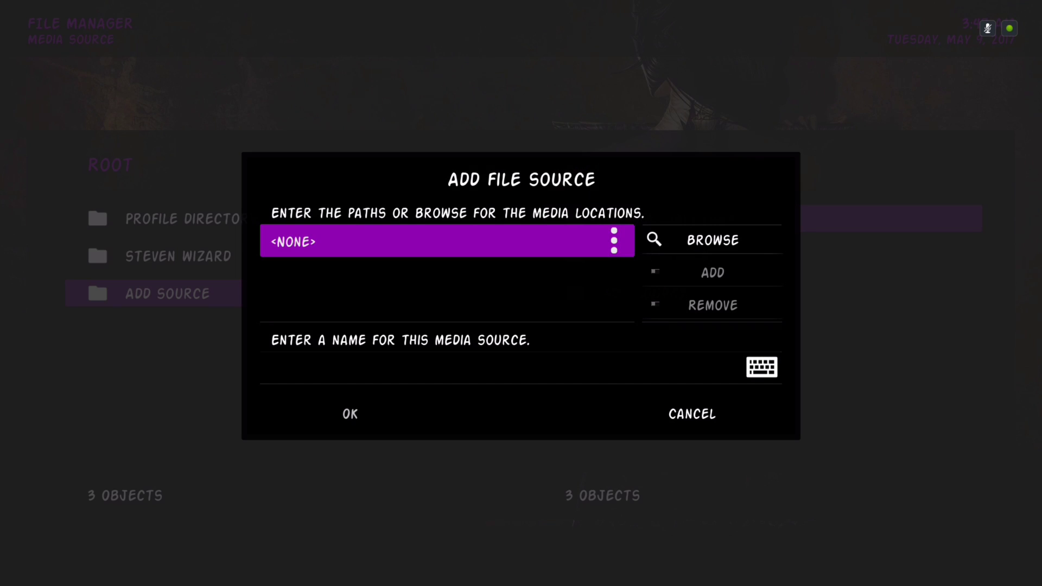
key(Right)
key(Down)
key(Down)
key(Return)
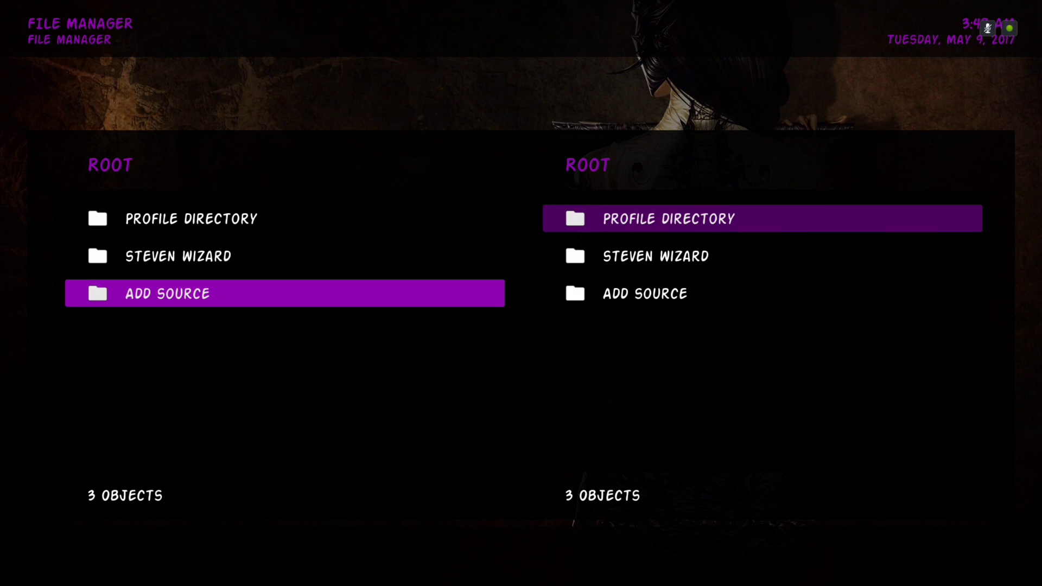
Step: Open the existing Steven Wizard source for editing and view its full path in the path entry
key(Up)
key(c)
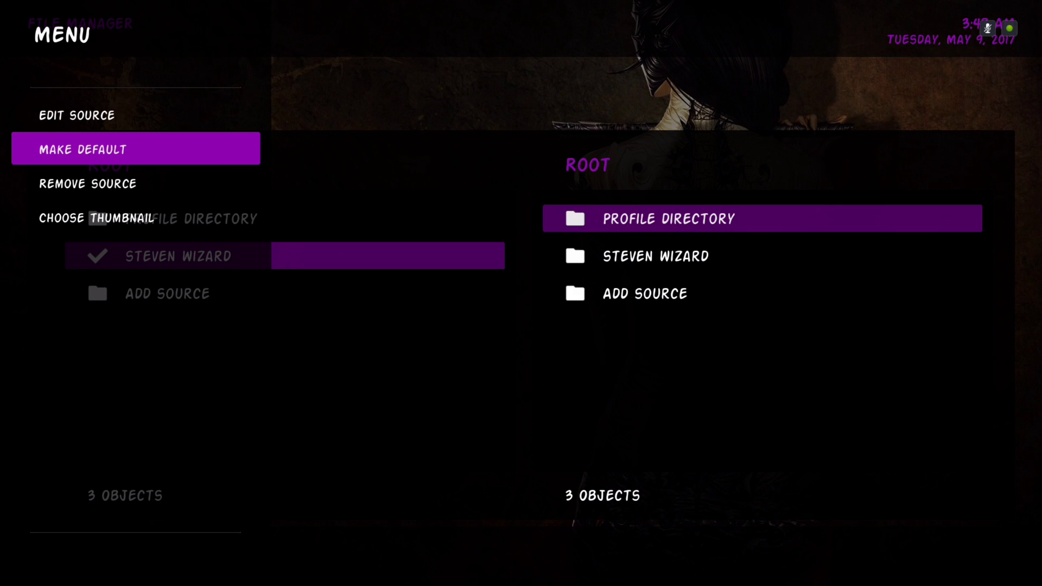
key(Up)
key(Return)
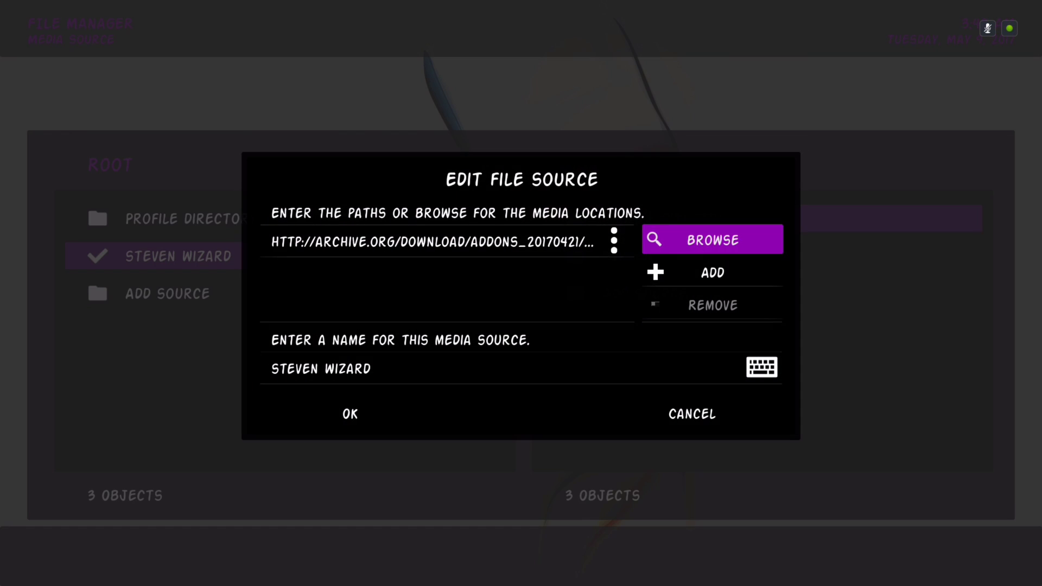
key(Left)
key(Return)
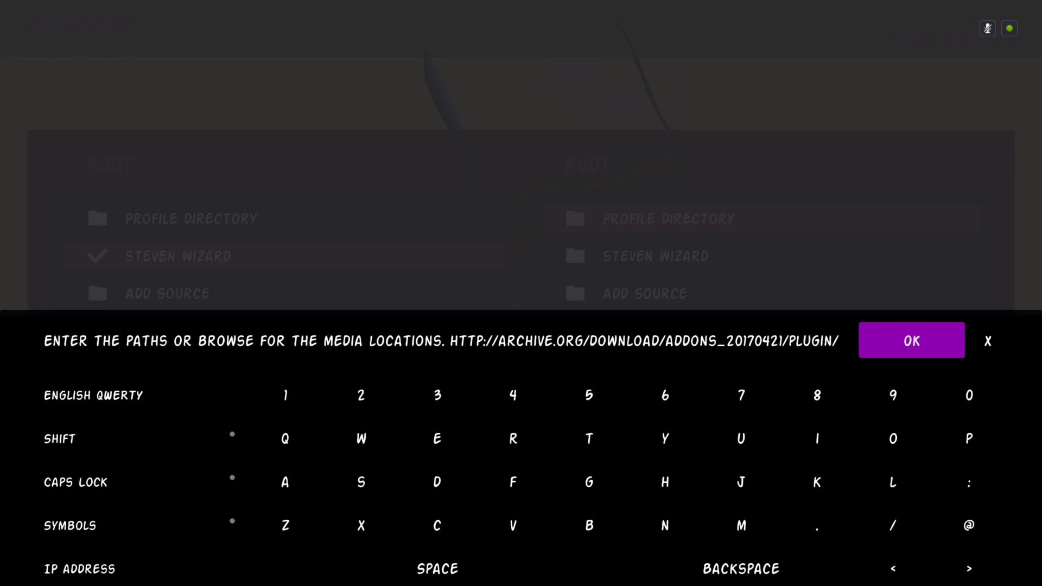
Step: Close the path entry and the Steven Wizard source dialog without changes, then return to the home screen
key(Left)
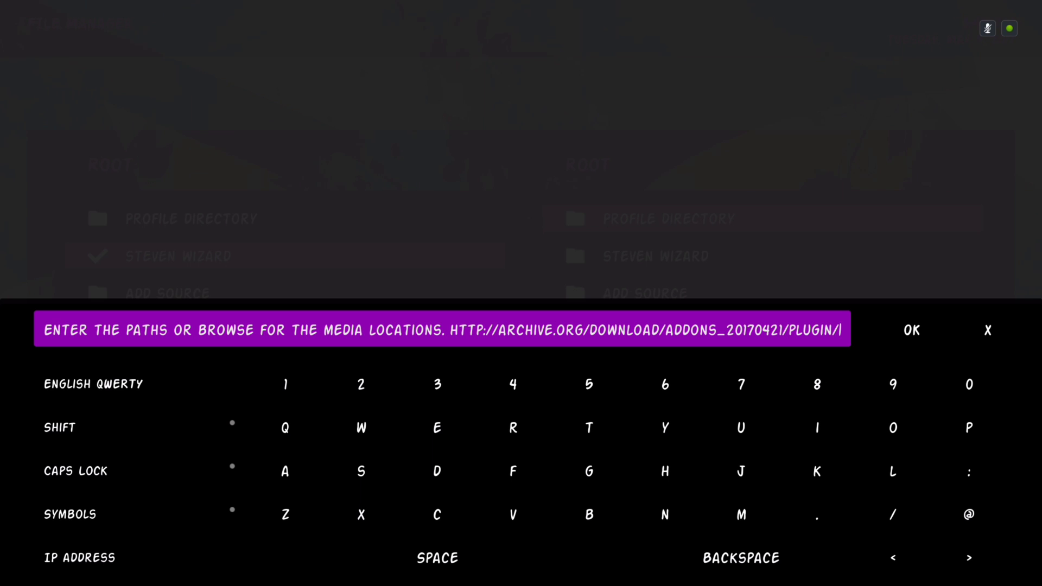
key(Right)
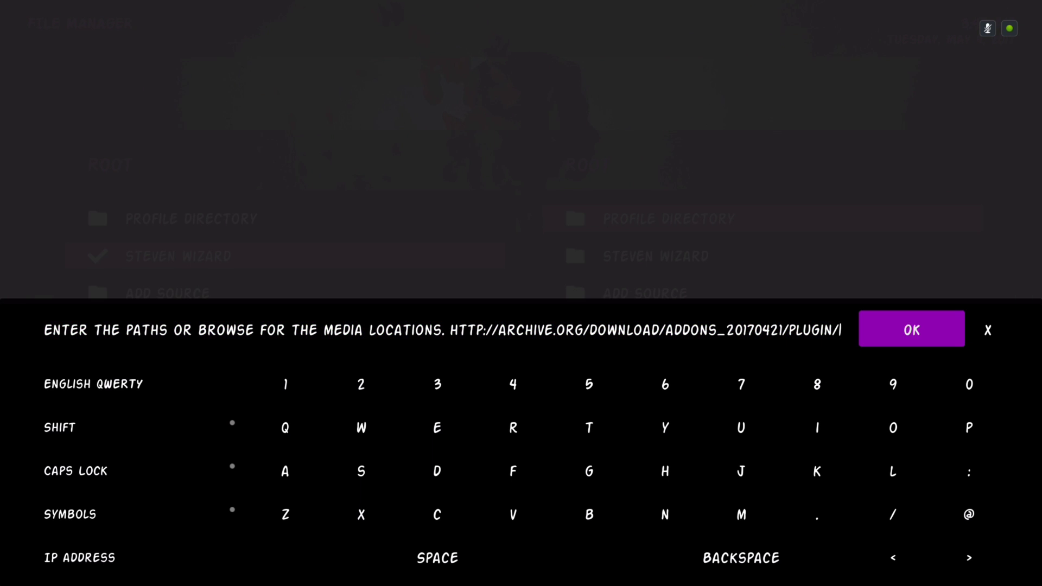
key(Right)
key(Return)
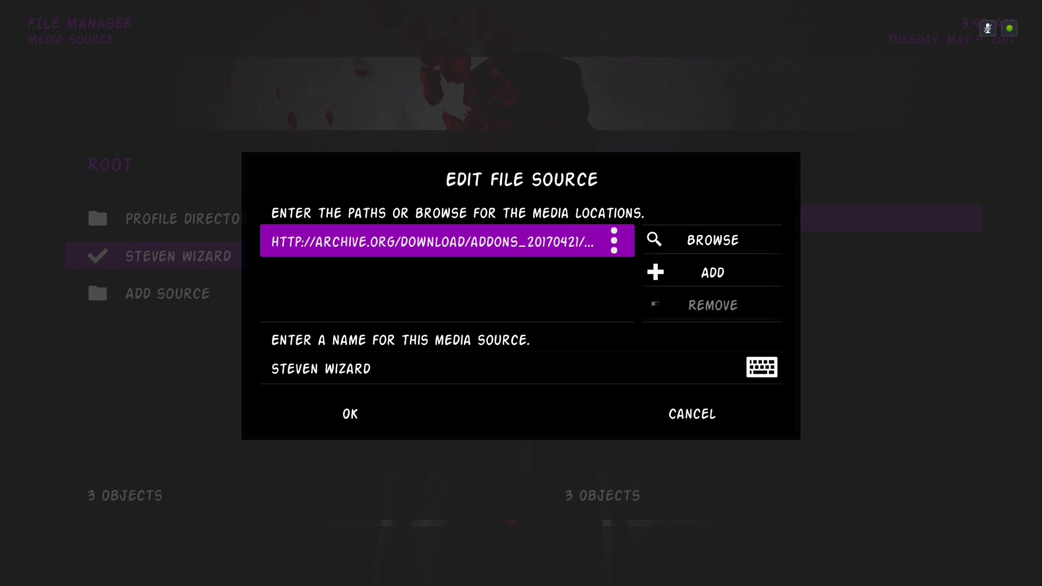
key(Escape)
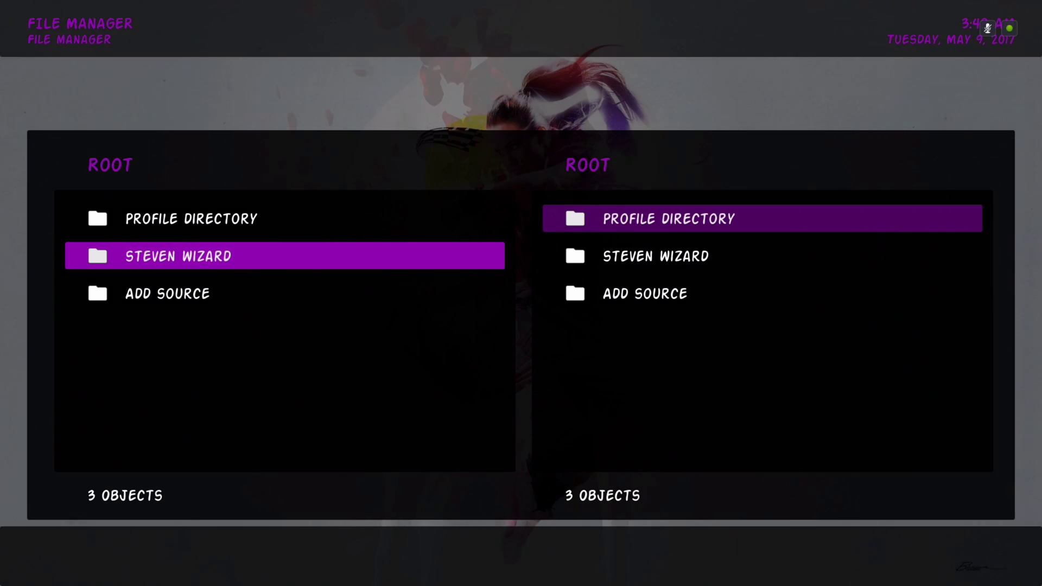
key(Escape)
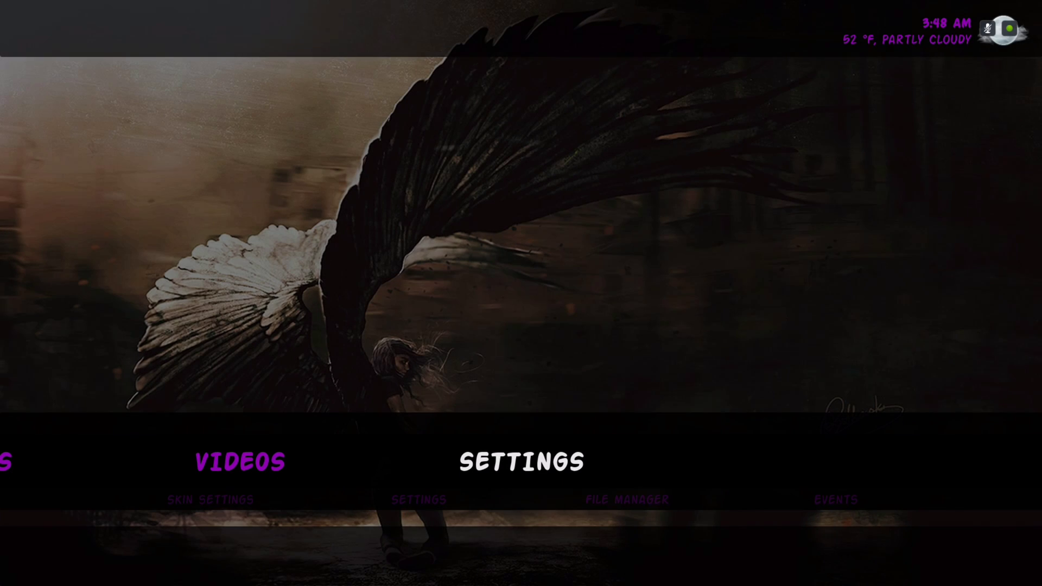
Step: Open the add-on browser from the system settings and browse to the Steven Wizard source for installing from a zip file
key(Return)
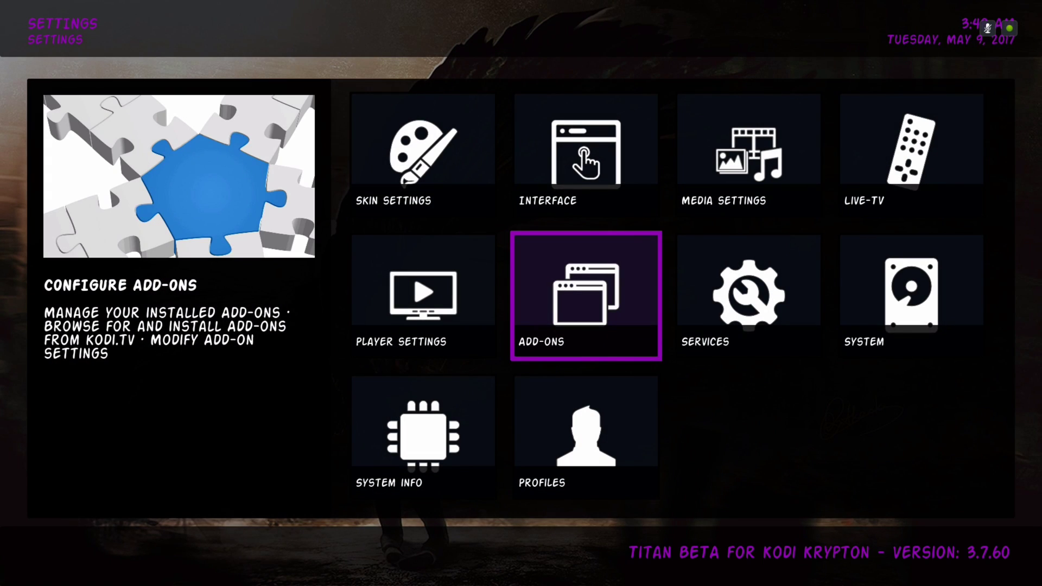
key(Return)
key(Down)
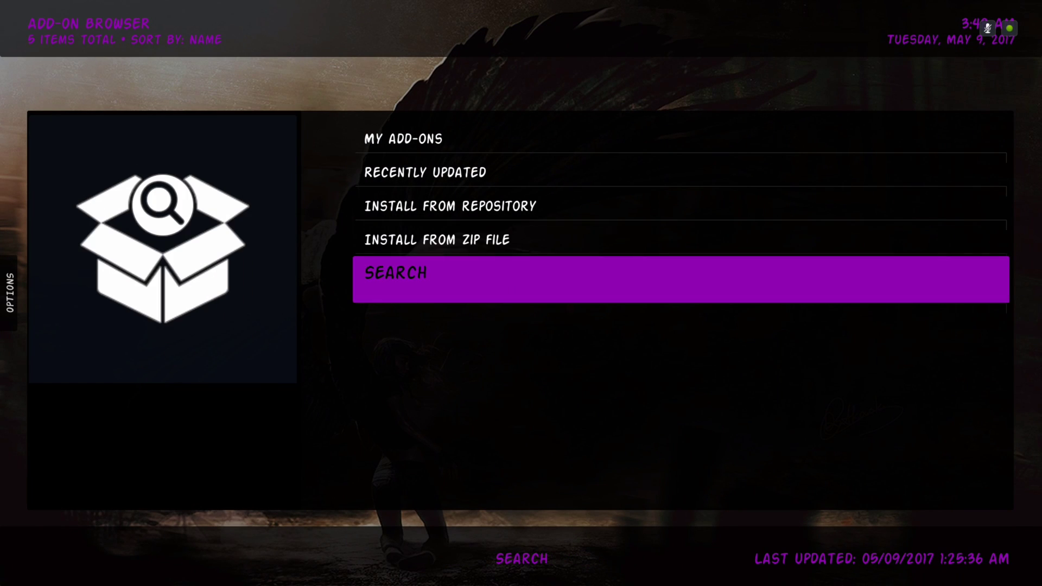
key(Up)
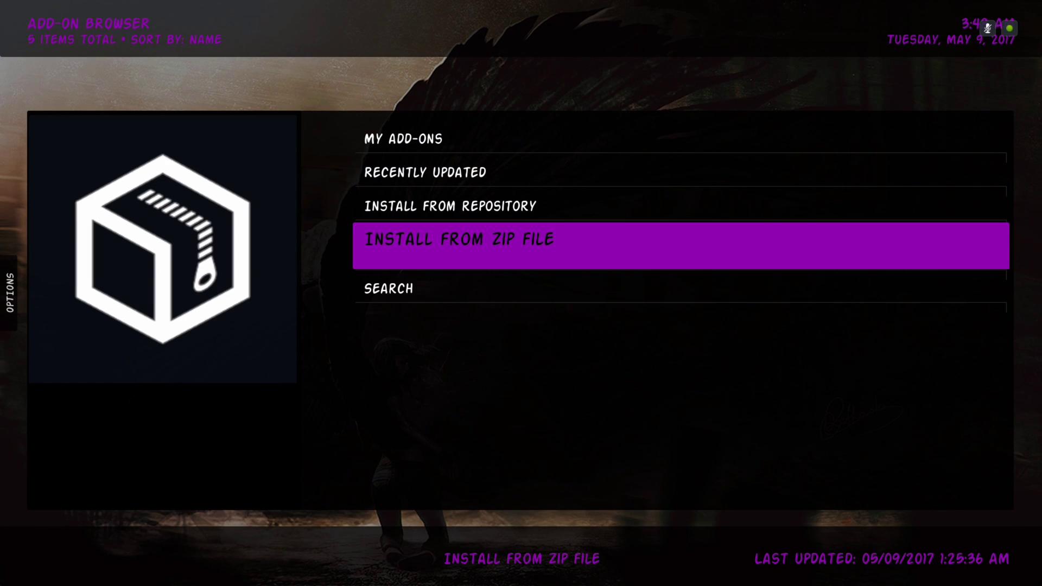
key(Return)
key(Down)
key(Down)
key(Down)
key(Down)
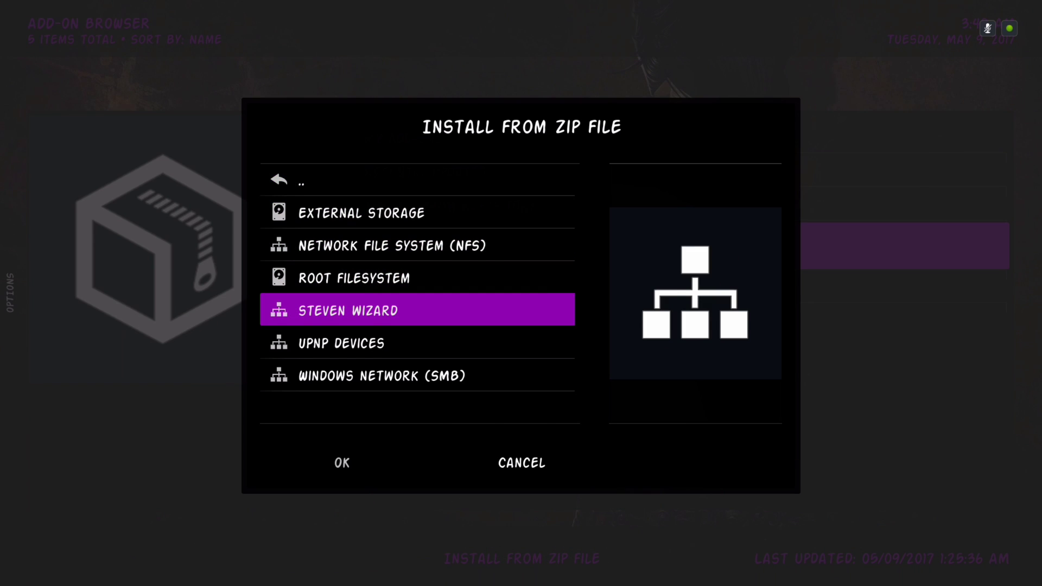
key(Return)
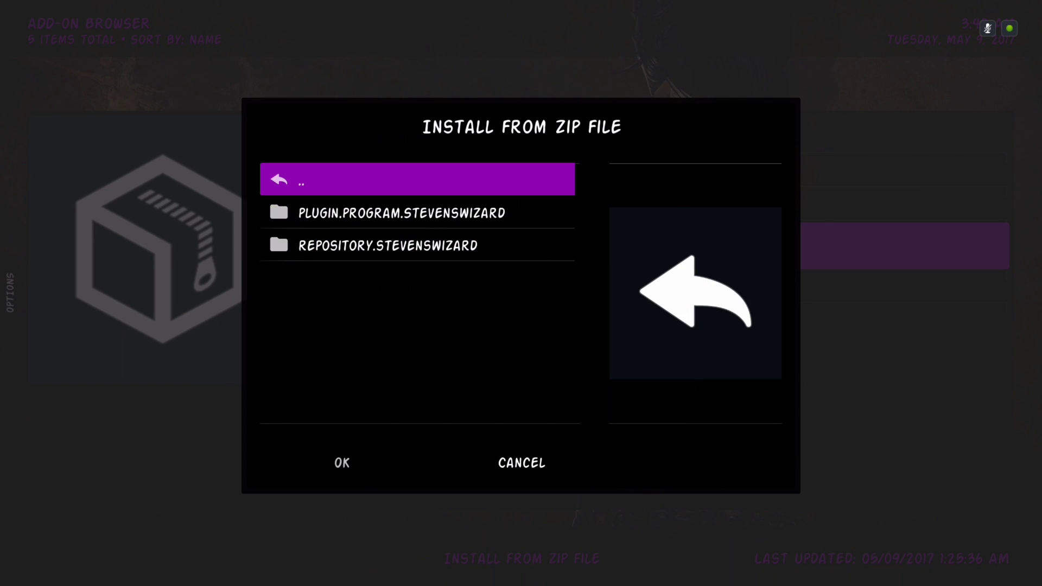
Step: View the zip file inside the plugin.program.stevenswizard folder and go back to the source's folder list
key(Down)
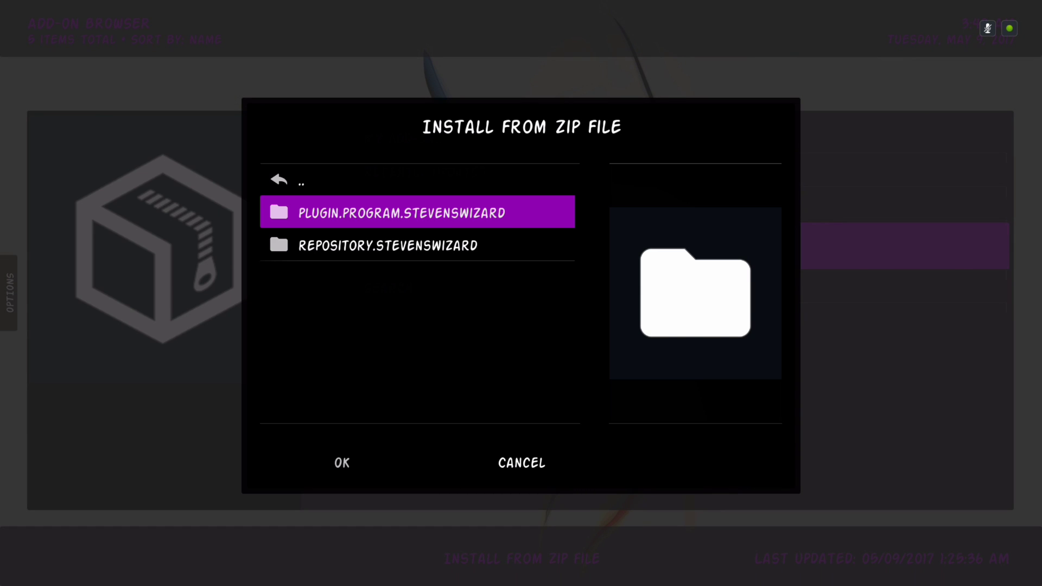
key(Return)
key(Down)
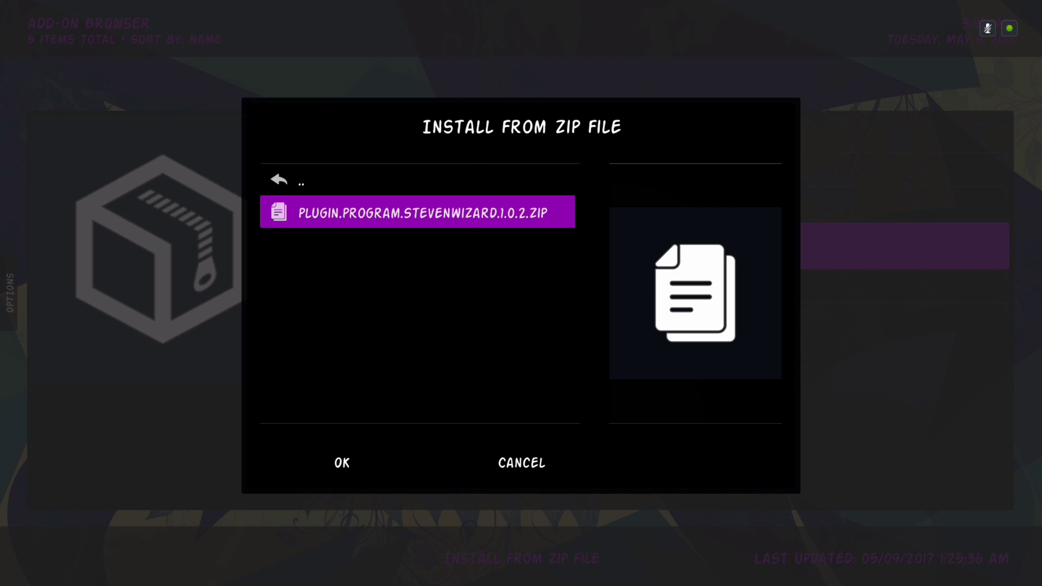
key(BackSpace)
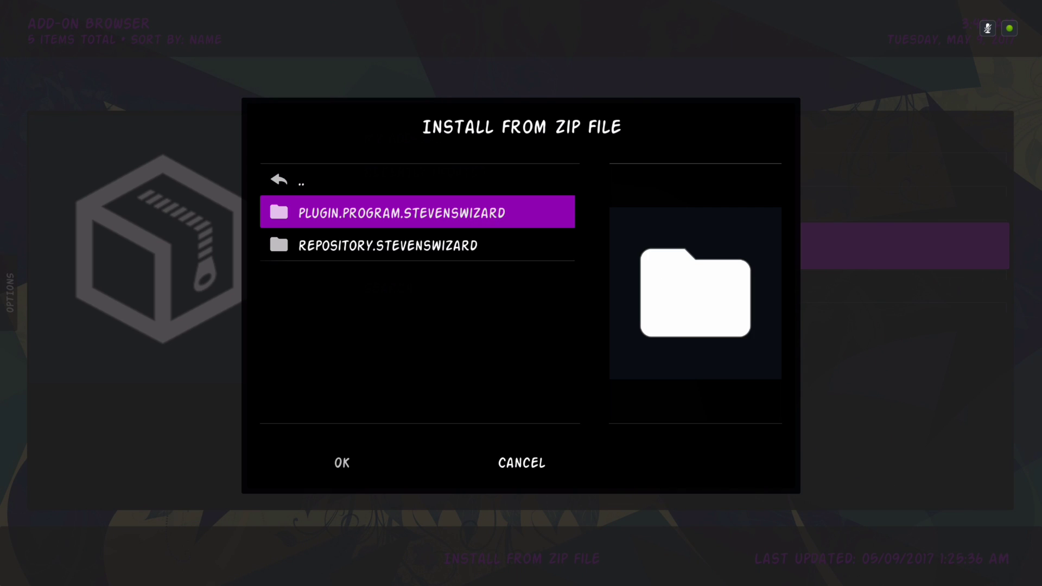
key(Down)
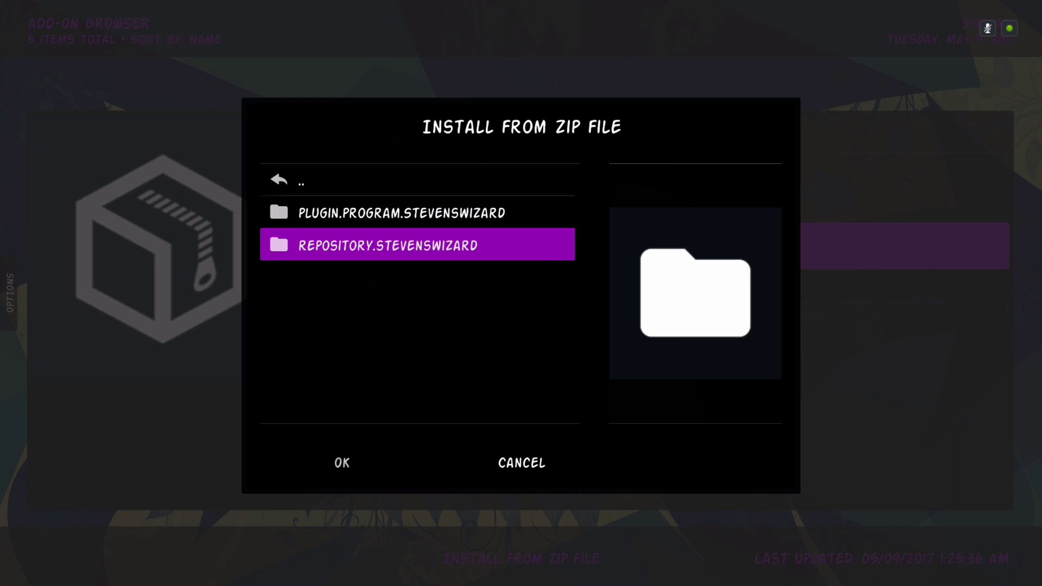
key(Up)
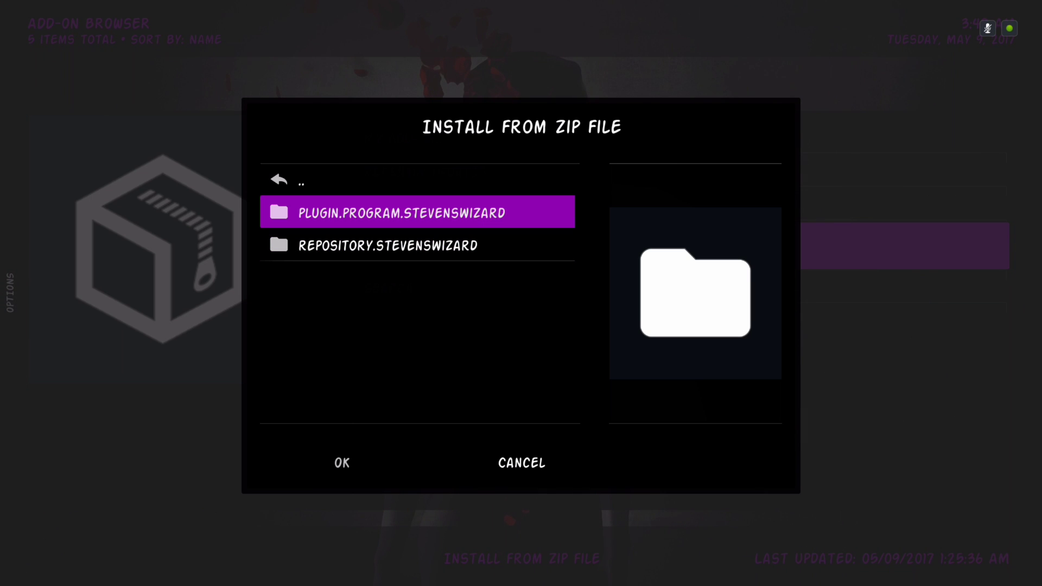
Step: Leave the zip file installation without installing anything and return to the home screen
key(BackSpace)
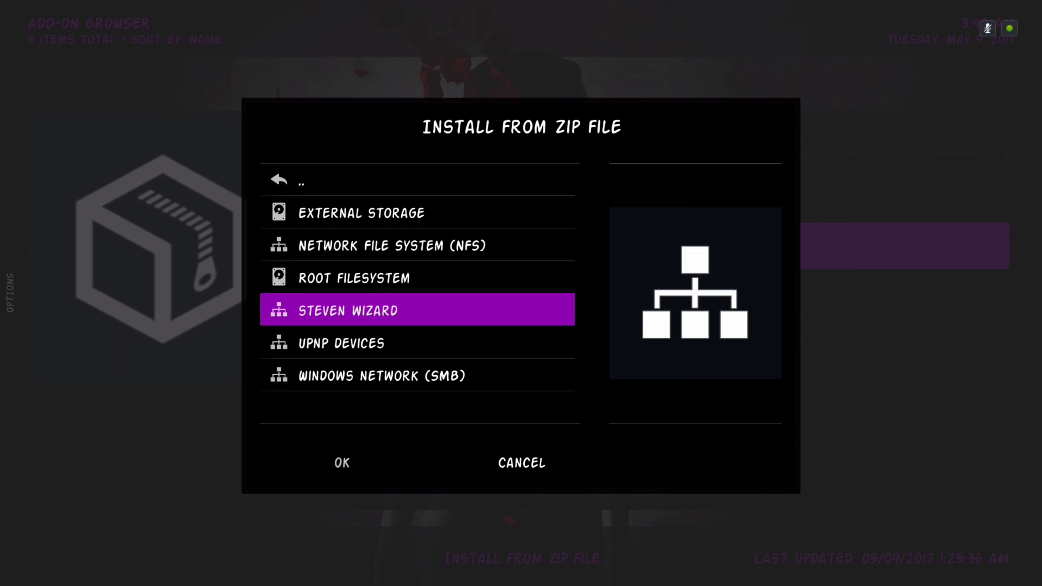
key(BackSpace)
key(BackSpace)
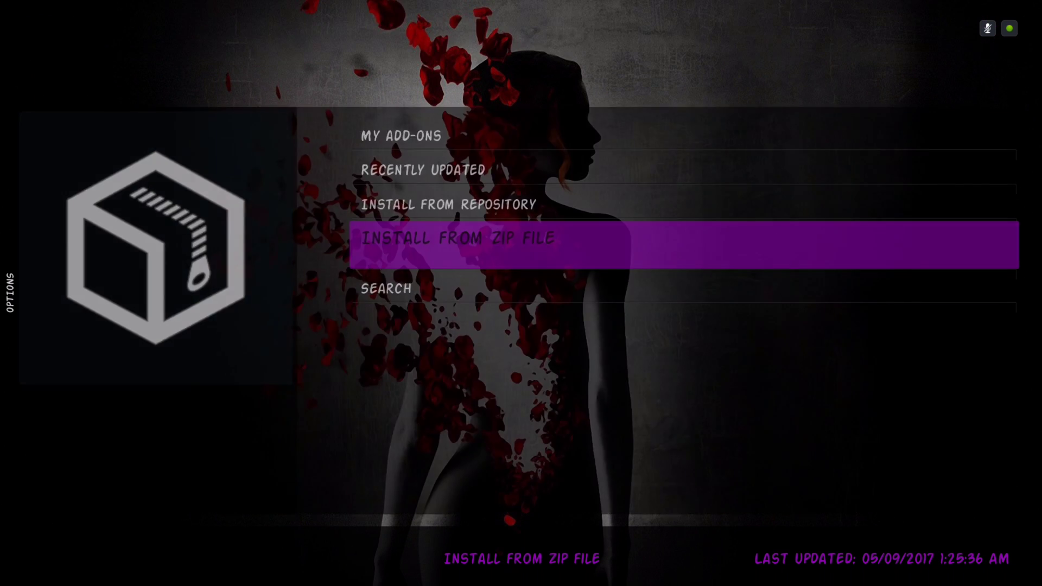
key(BackSpace)
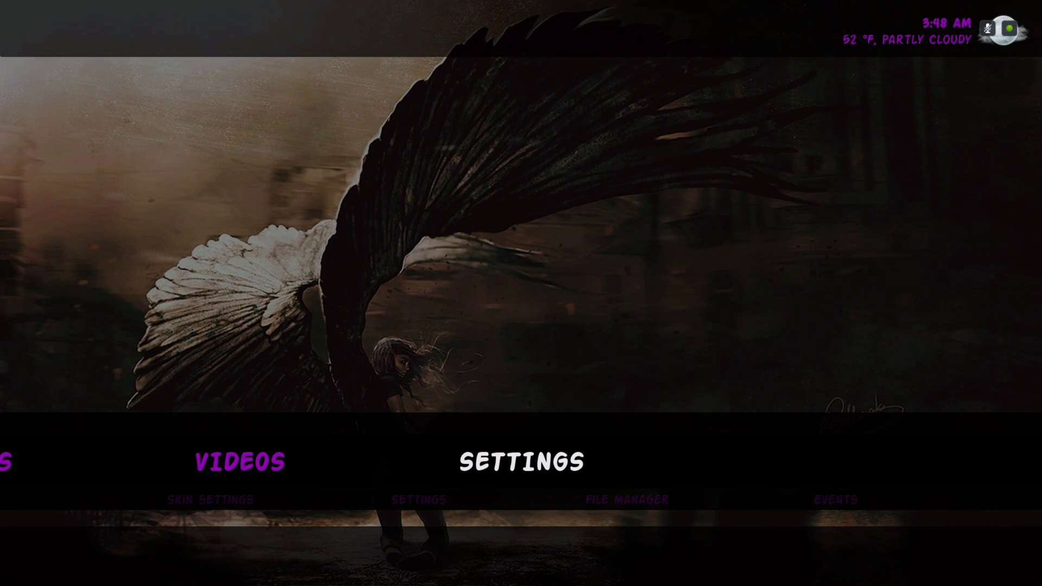
key(Left)
key(Left)
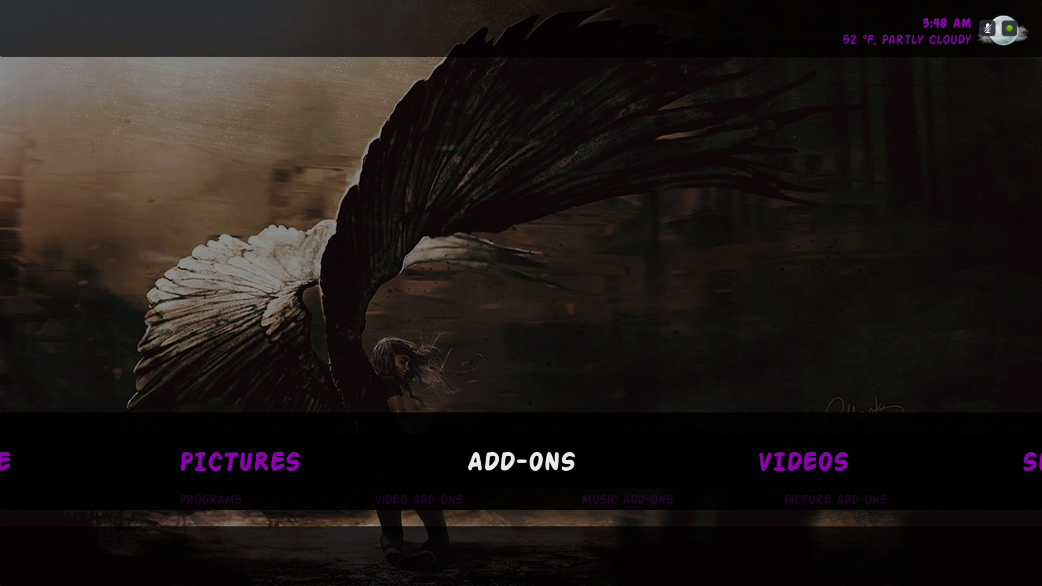
key(Down)
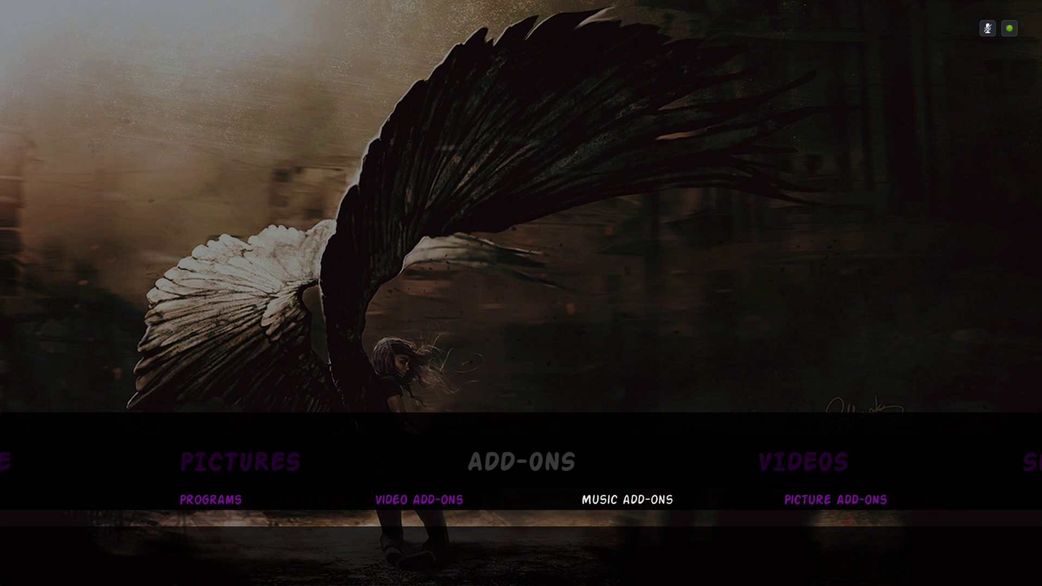
key(Return)
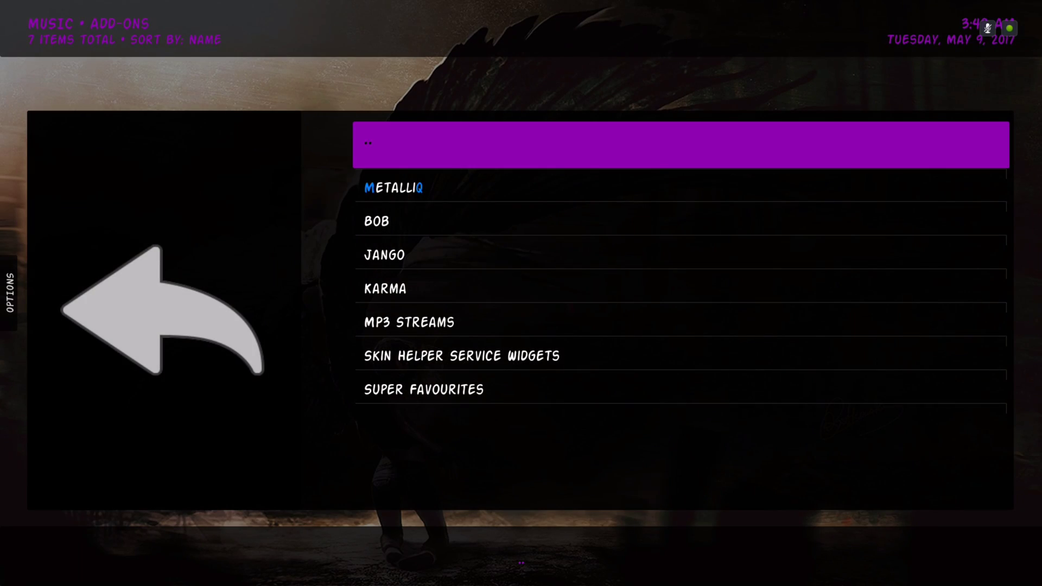
key(BackSpace)
Step: Open the list of program add-ons from the Add-ons section of the home screen
key(Down)
key(Left)
key(Left)
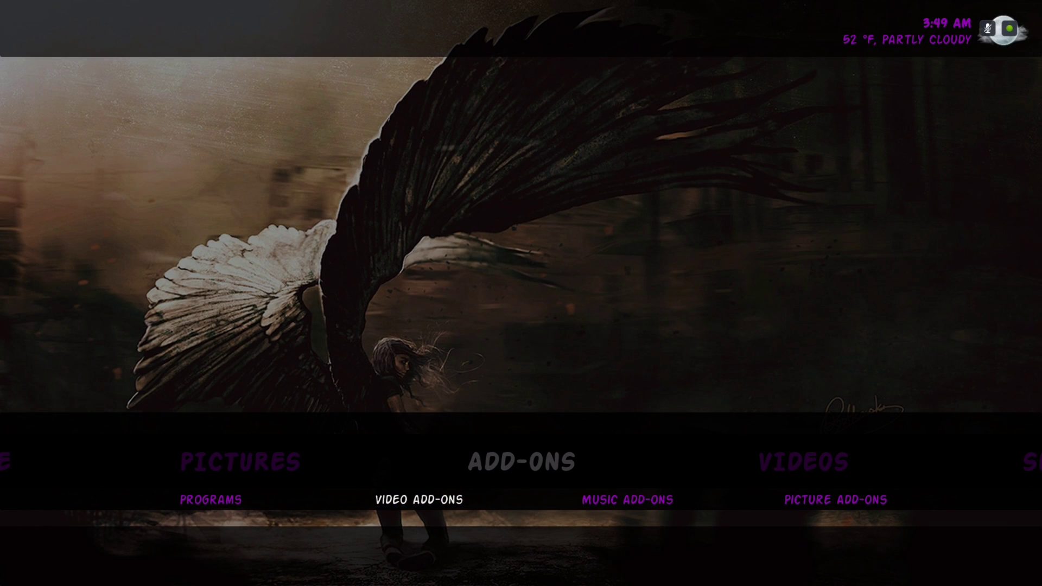
key(Return)
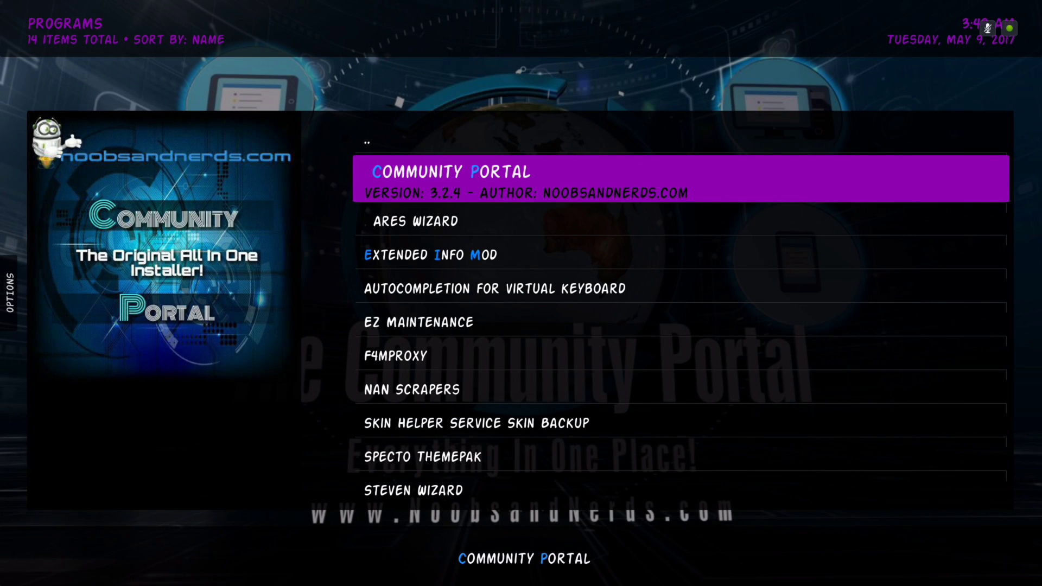
Step: Find Steven Wizard among the program add-ons and open its list of builds
key(Down)
key(Down)
key(Down)
key(Down)
key(Down)
key(Down)
key(Down)
key(Down)
key(Down)
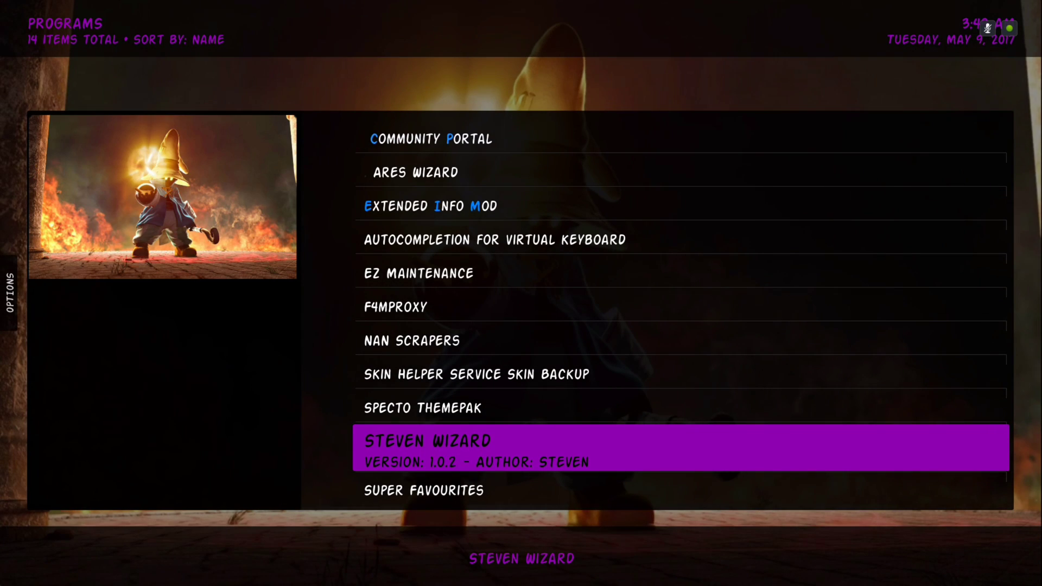
key(Return)
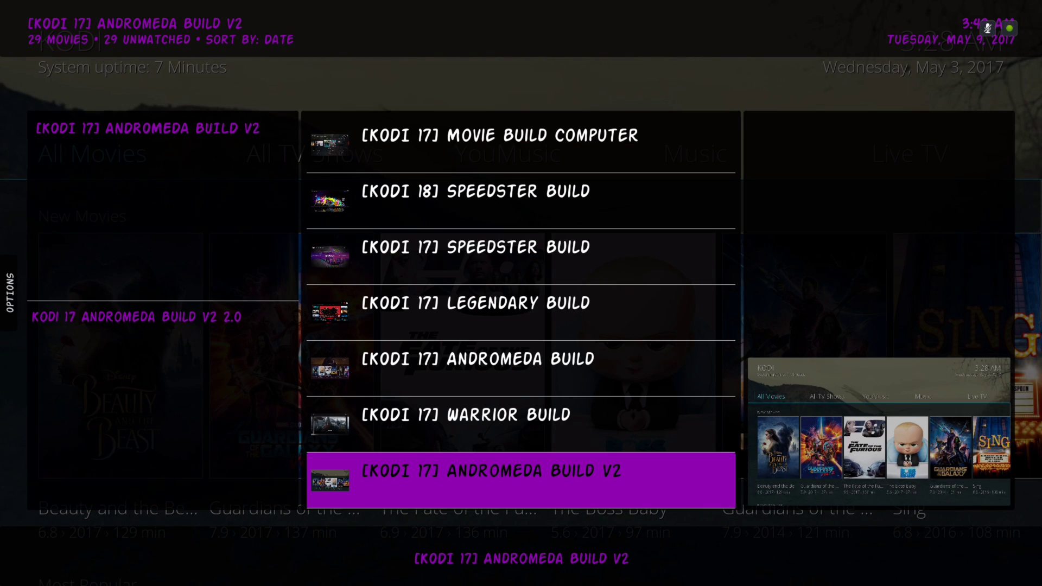
Step: Look through the wizard's builds and previews, from the Andromeda builds to the Artsy and Titans builds and Fresh Start
key(Up)
key(Up)
key(Up)
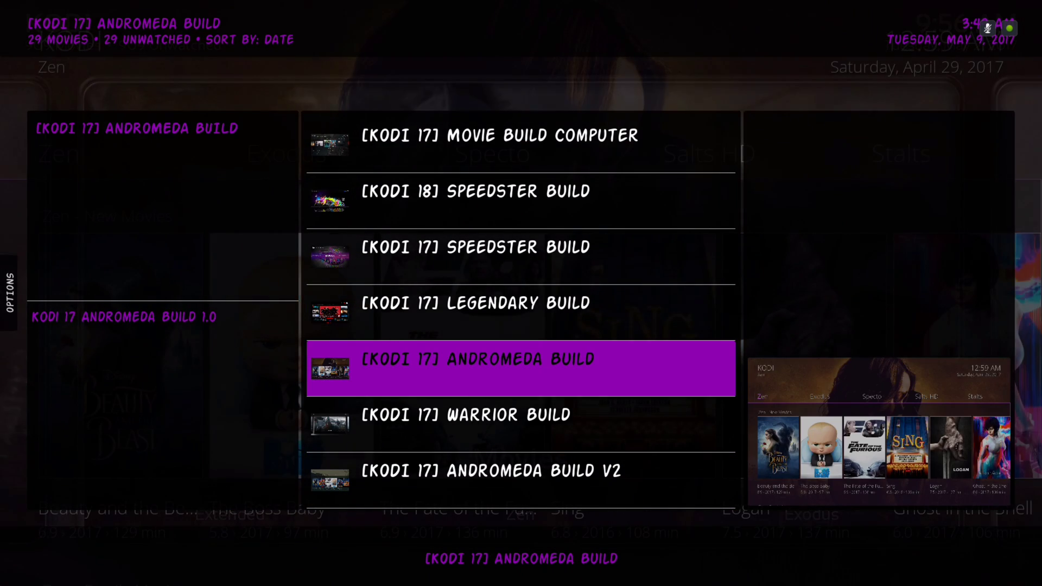
key(Down)
key(Down)
key(Down)
key(Down)
key(Down)
key(Down)
key(Down)
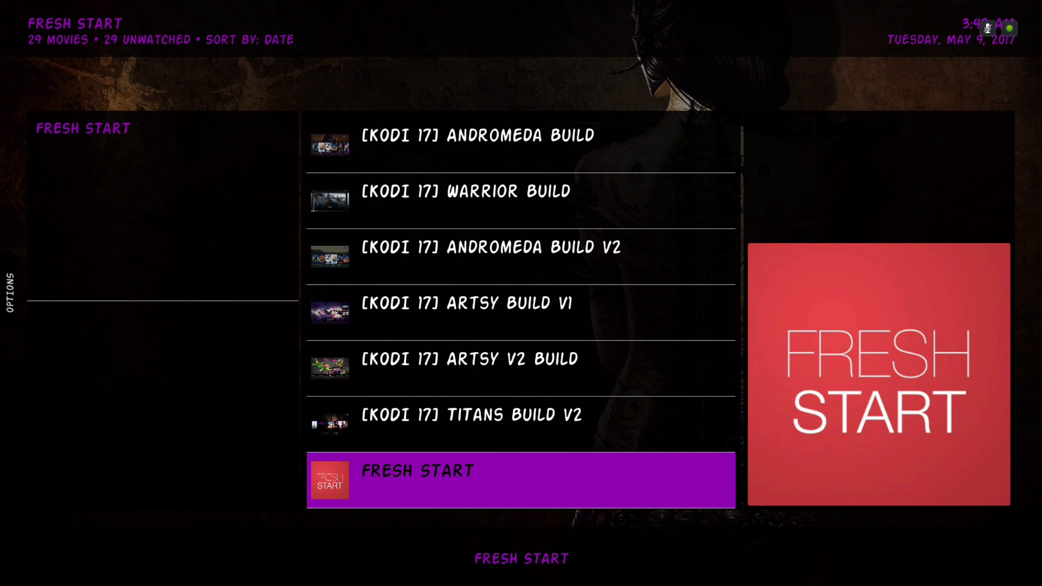
key(Up)
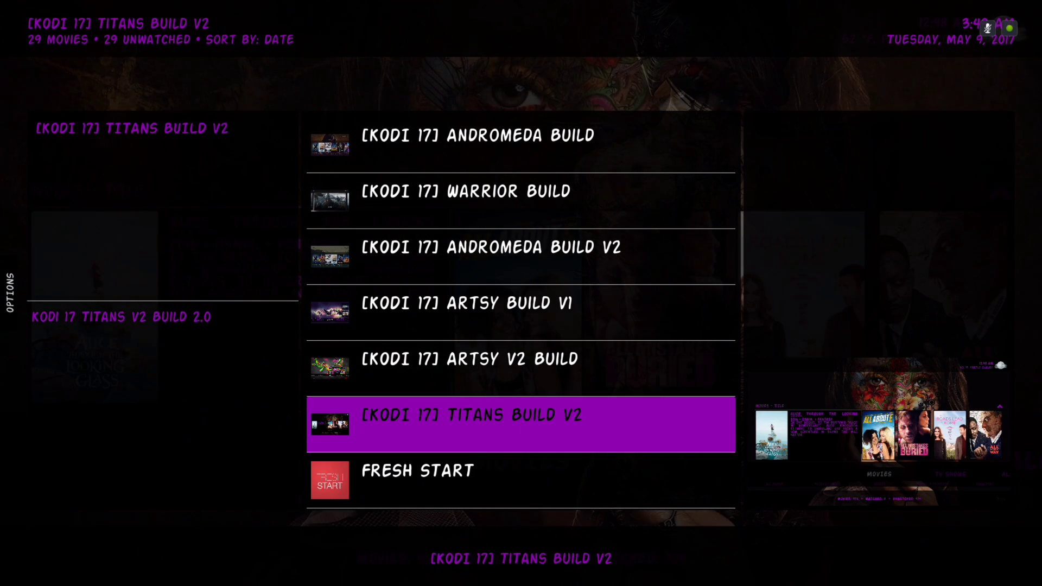
key(Up)
key(Down)
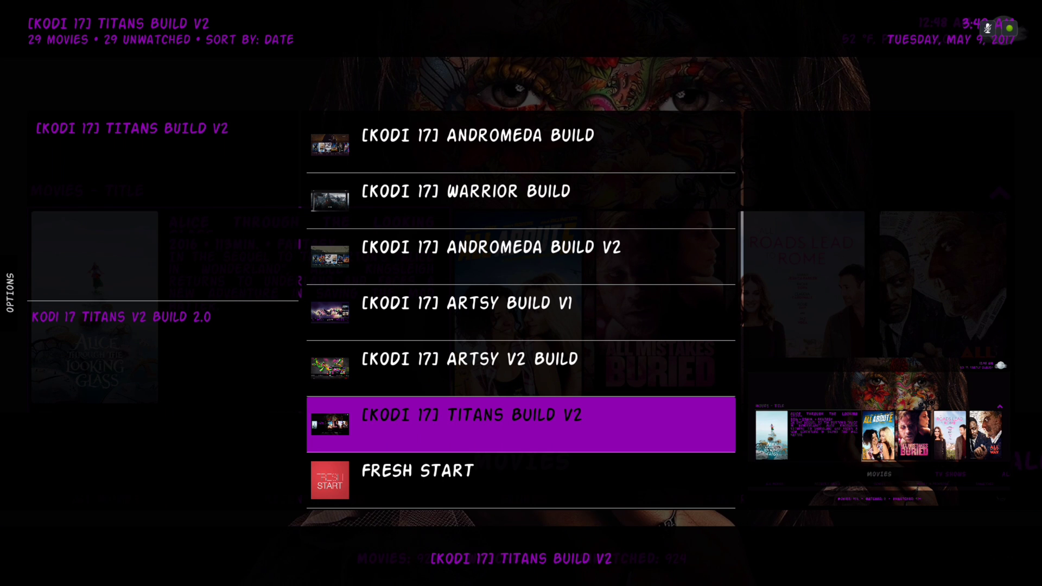
key(Up)
key(Up)
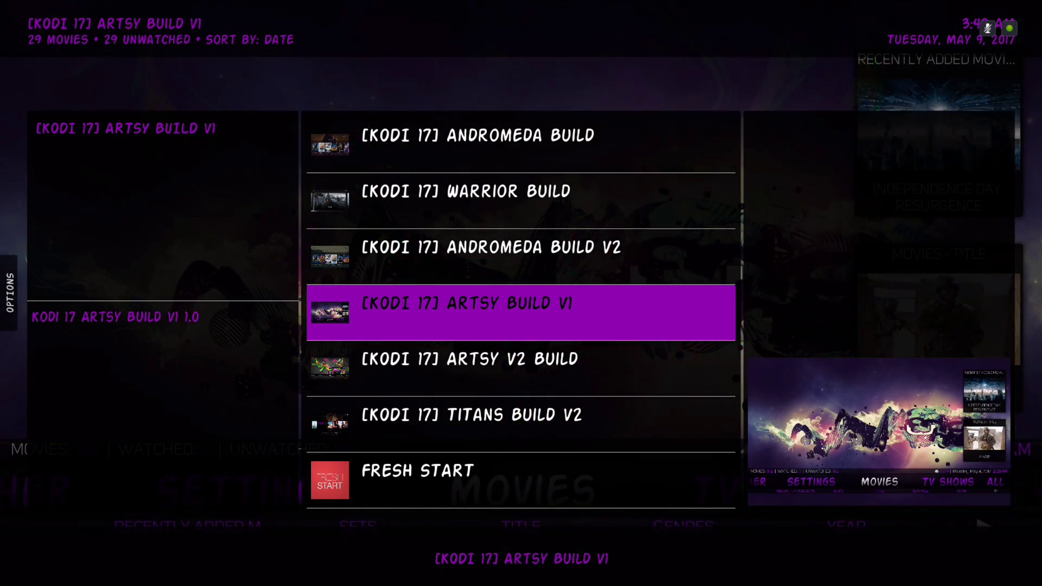
Step: Exit the wizard without installing a build and go to Settings on the home screen
key(Escape)
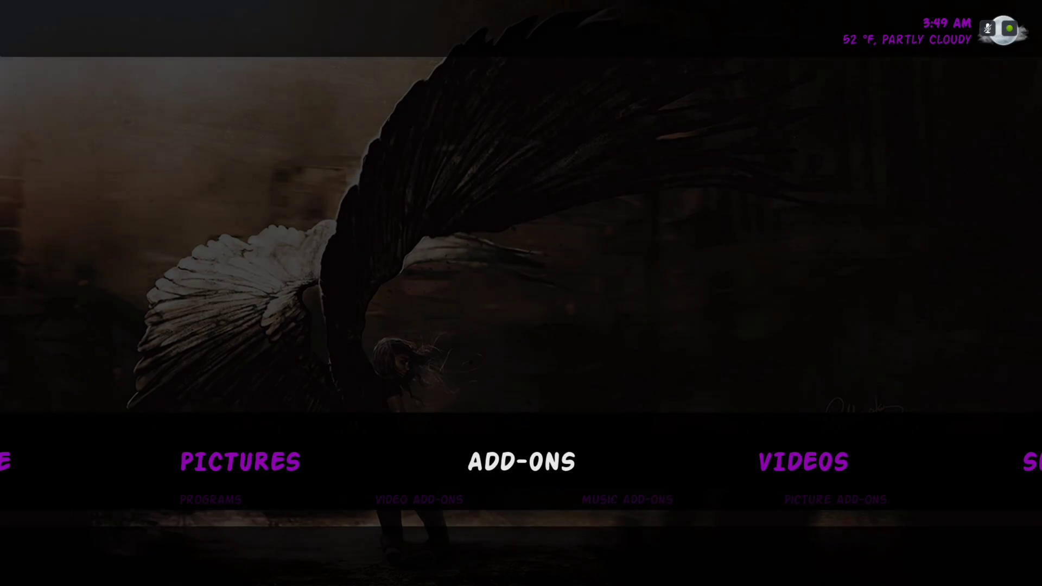
key(Right)
key(Right)
key(Right)
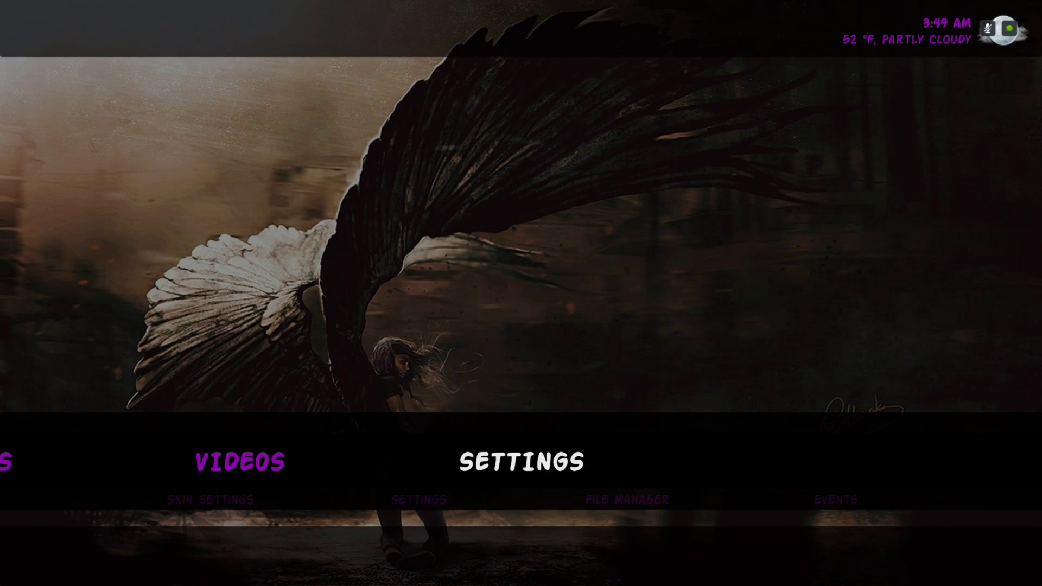